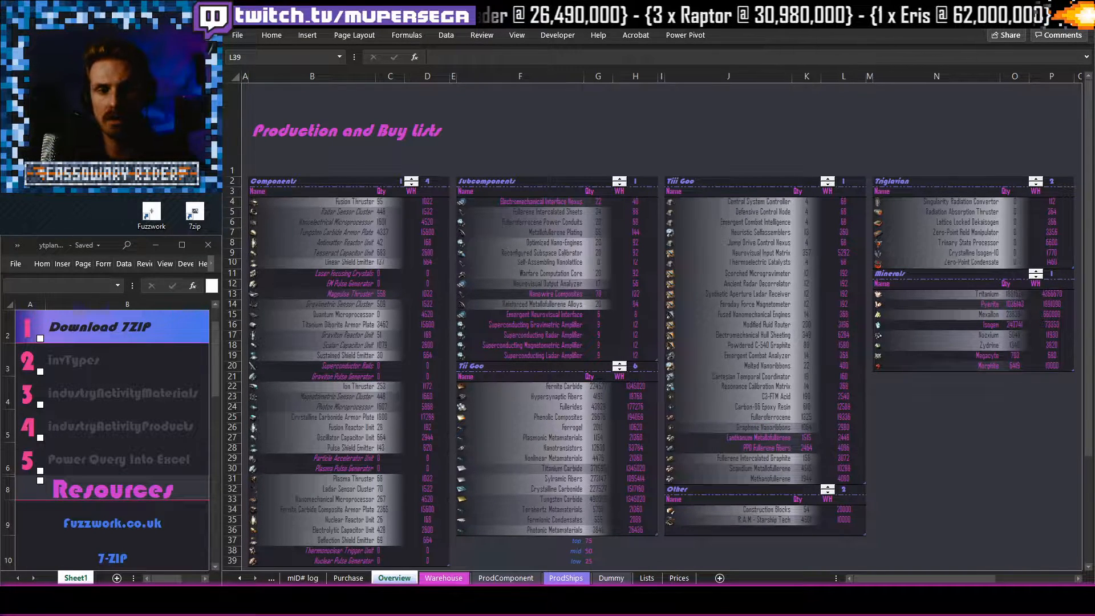
Open the 7-Zip download page, and go to the Fuzzwork website using the desktop shortcuts.
double_click(195, 216)
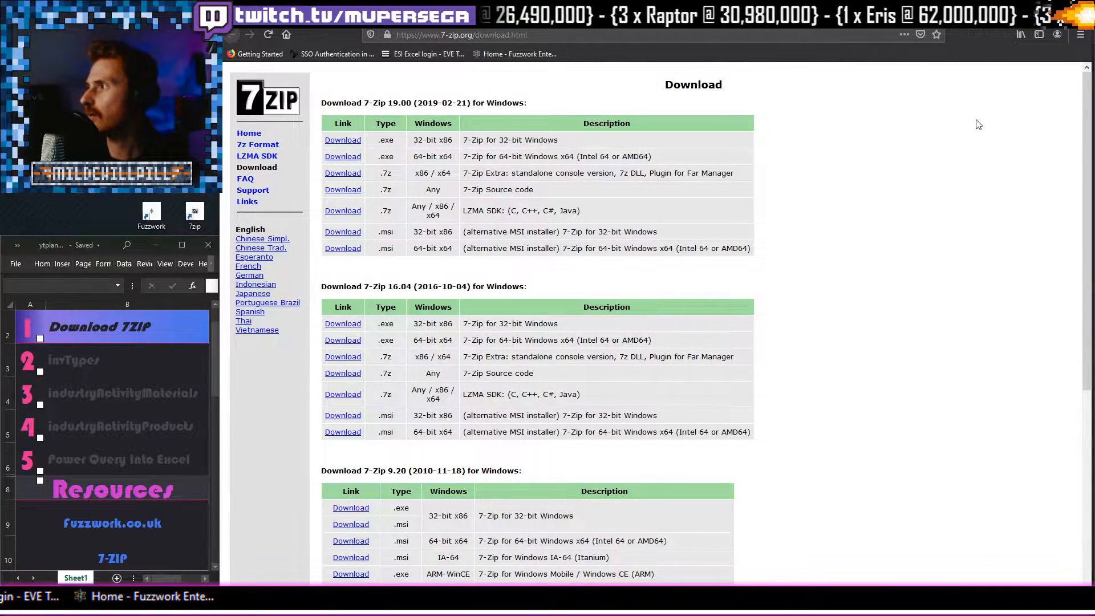
double_click(155, 215)
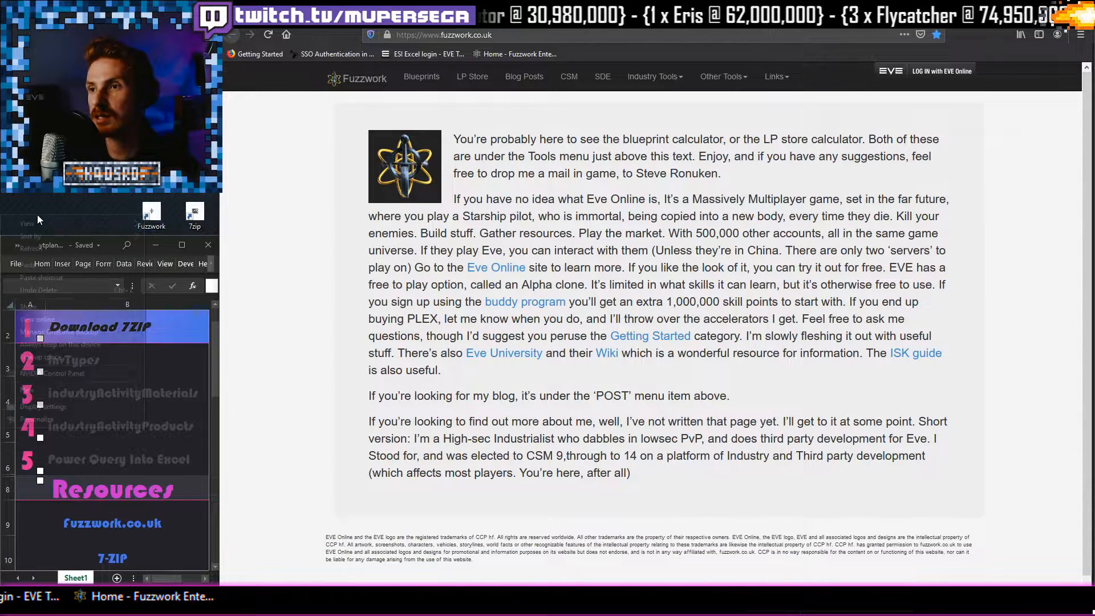
Create a new folder on the desktop named basesheets.
right_click(36, 214)
mouse_move(83, 395)
click(171, 391)
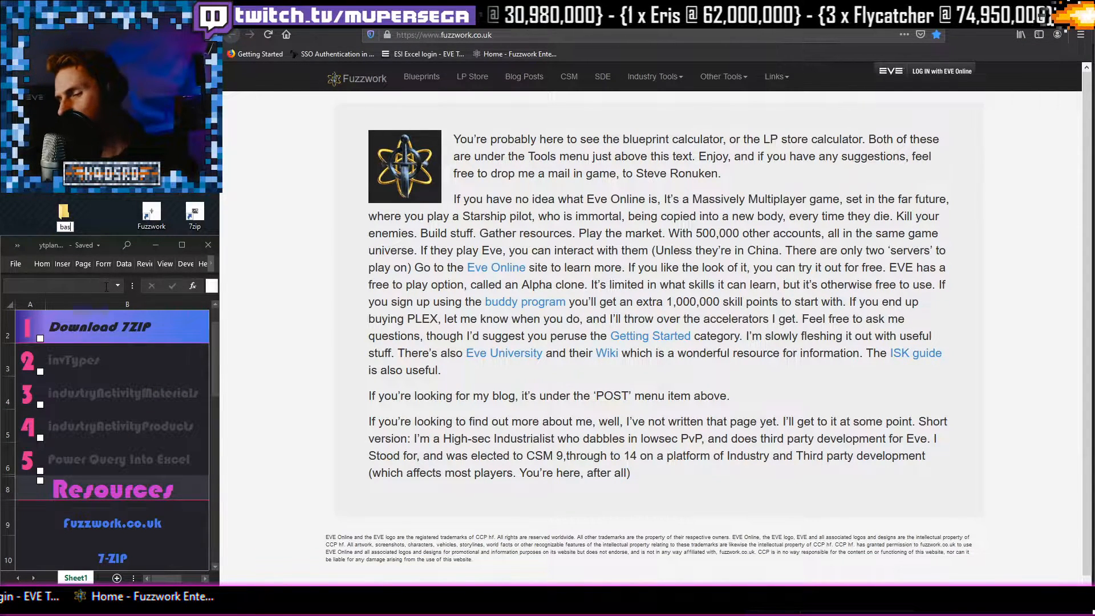
text(base )
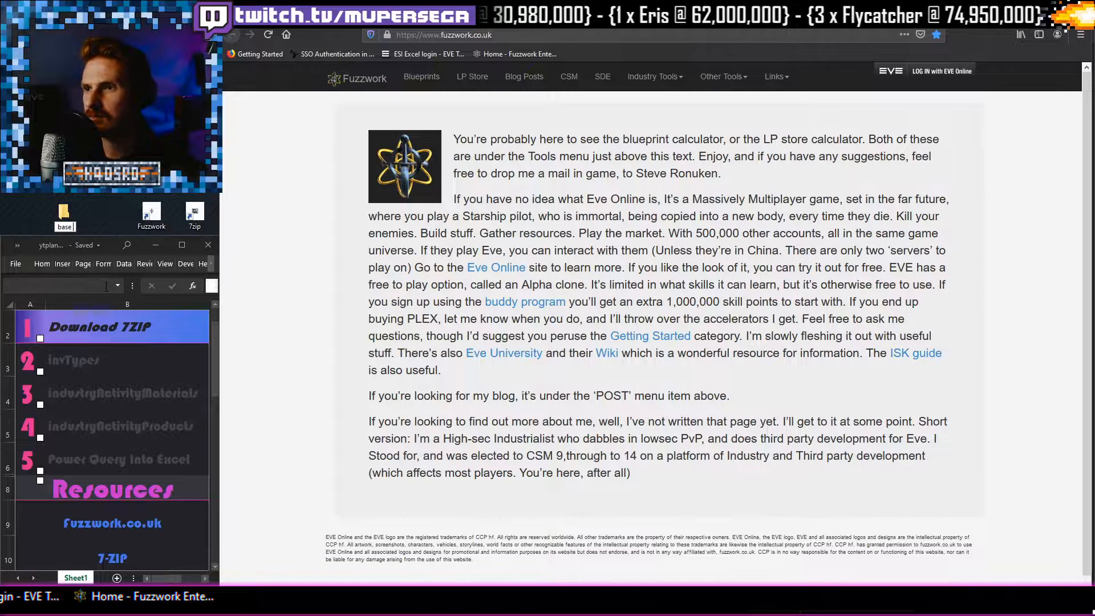
text(folder)
key(Return)
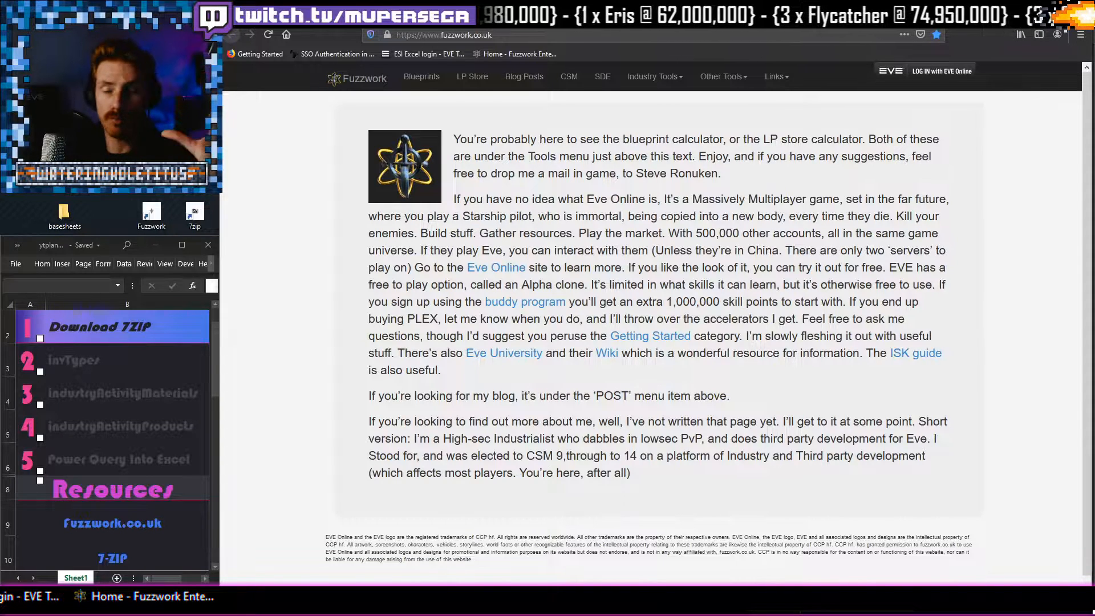
Rename the basesheets desktop folder to BnB and place it beside the Fuzzwork shortcut.
right_click(62, 223)
text(mBnB)
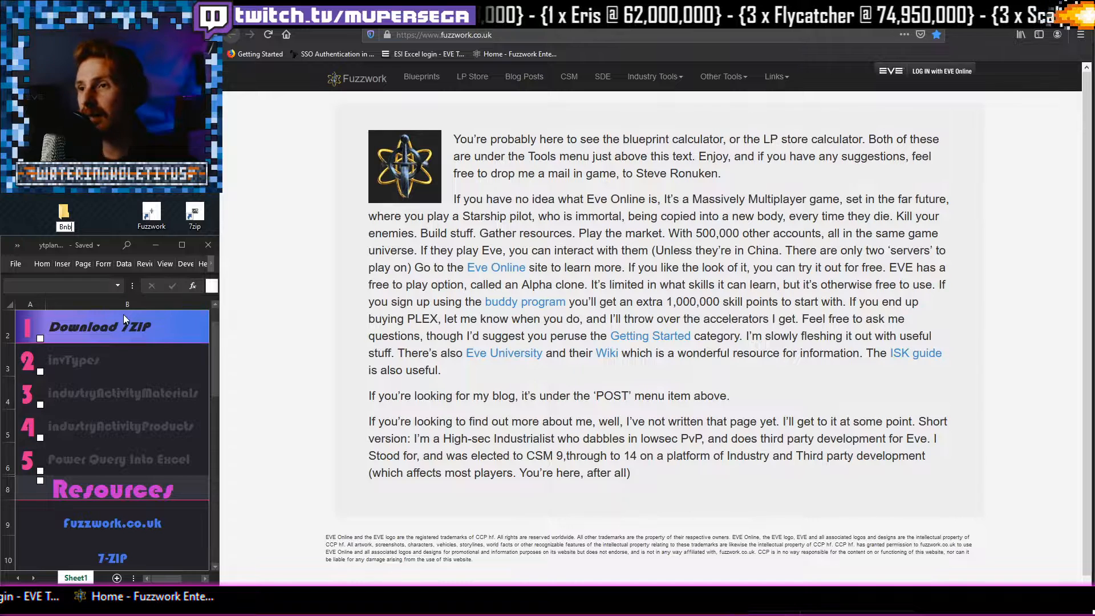
key(Return)
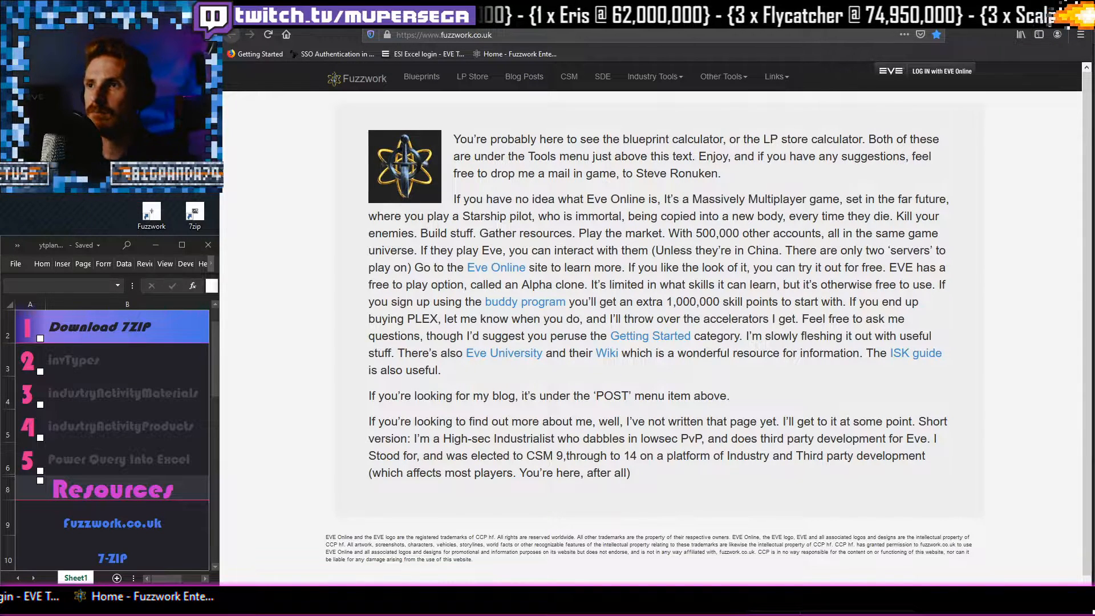
drag(60, 214, 105, 216)
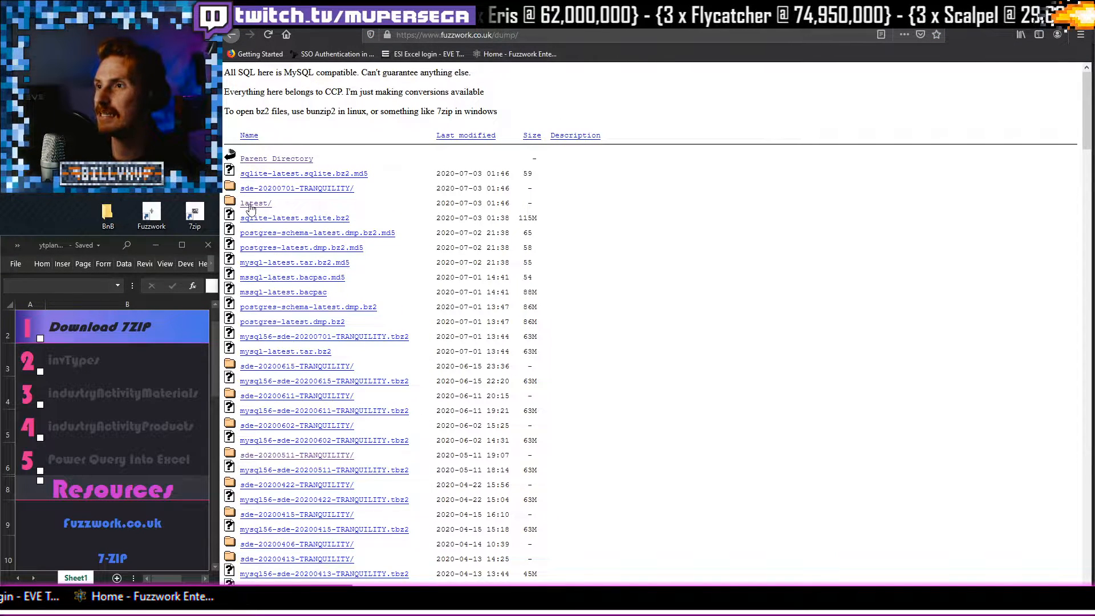
Open the latest/ folder of the Fuzzwork dump and check off Download 7ZIP and invTypes in the checklist sheet.
scroll(371, 176, down, 15)
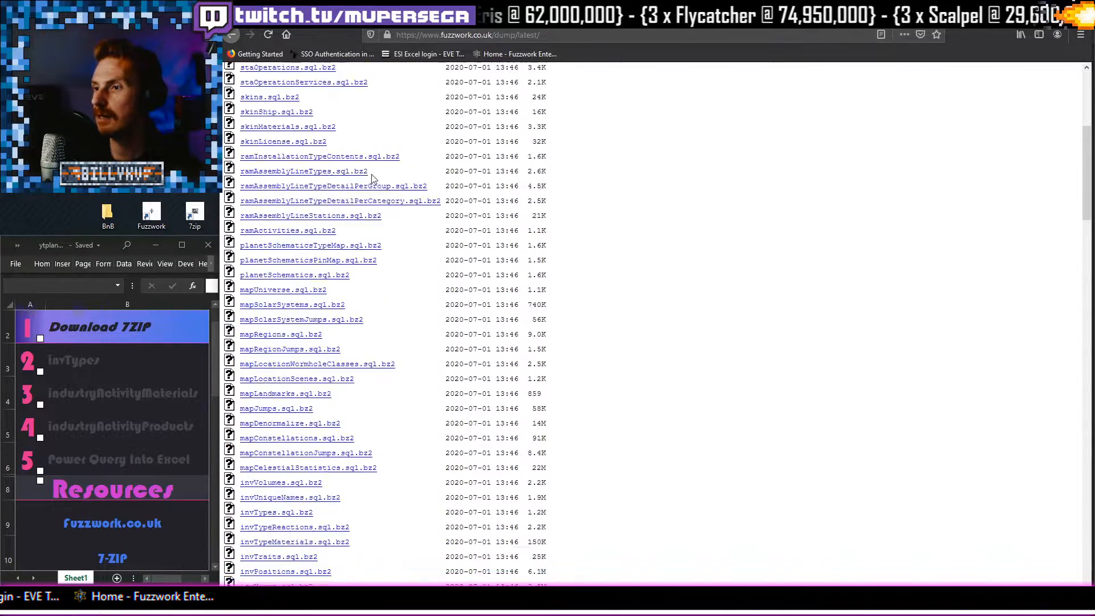
scroll(371, 178, down, 4)
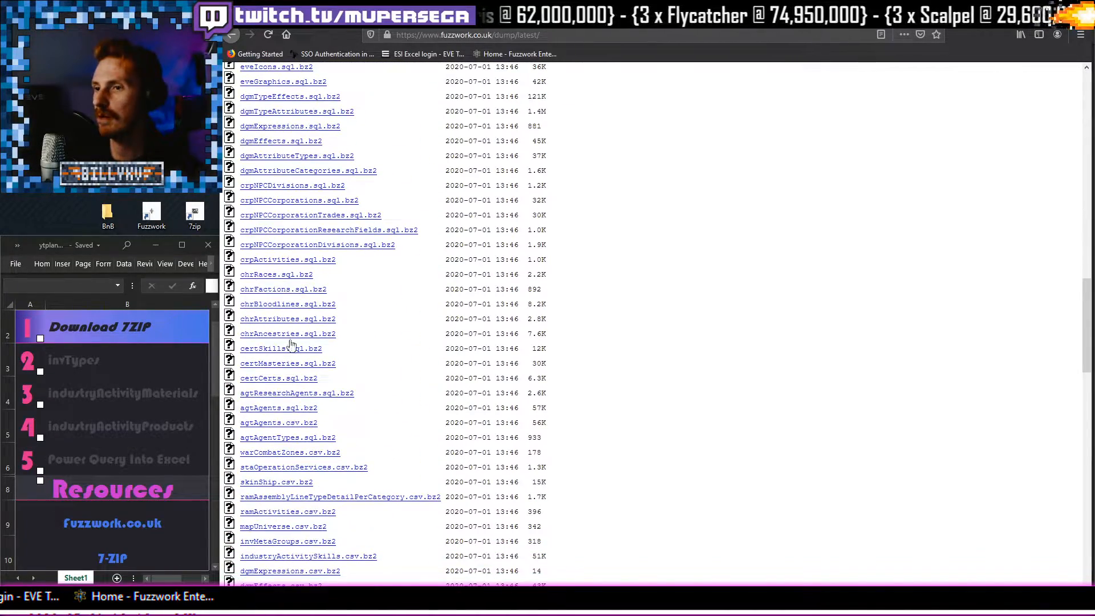
click(40, 339)
click(40, 371)
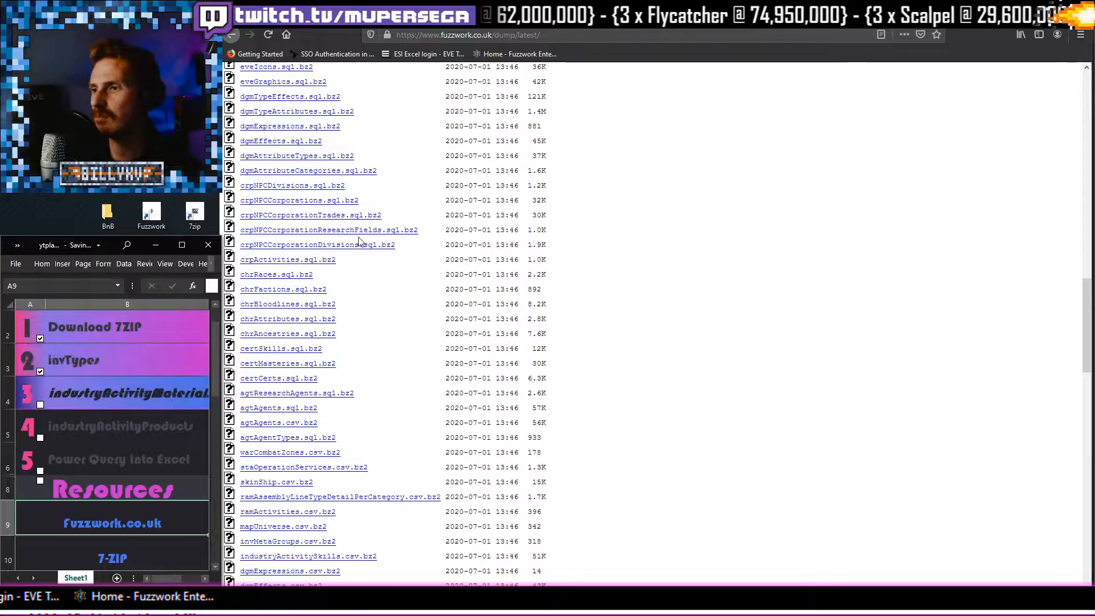
Find invTypes.csv.bz2 in the latest dump listing and save it to disk.
scroll(359, 239, down, 10)
scroll(360, 241, down, 8)
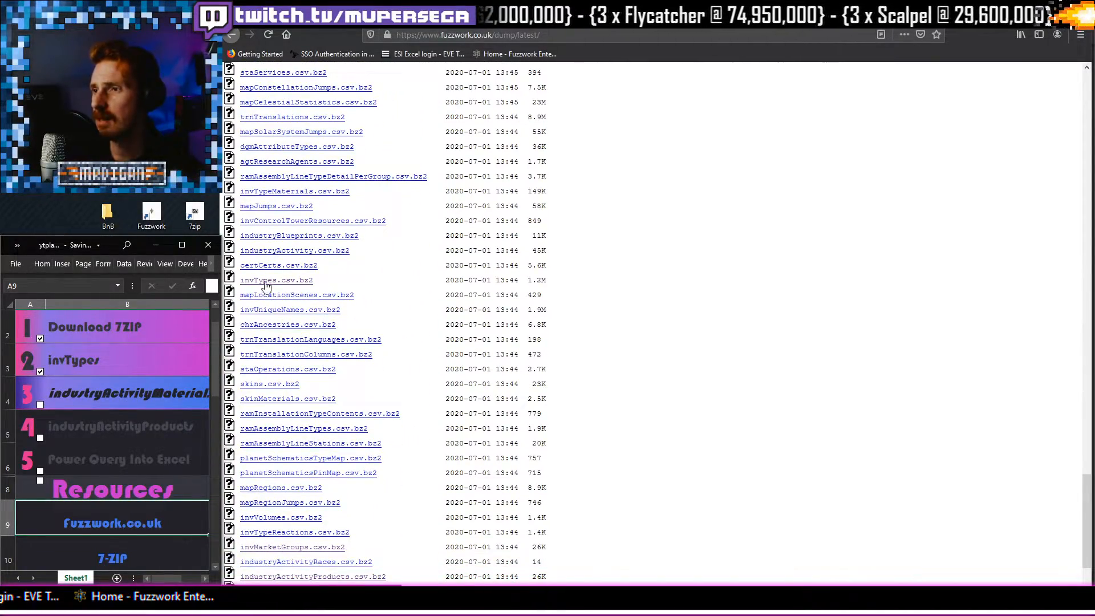
click(266, 282)
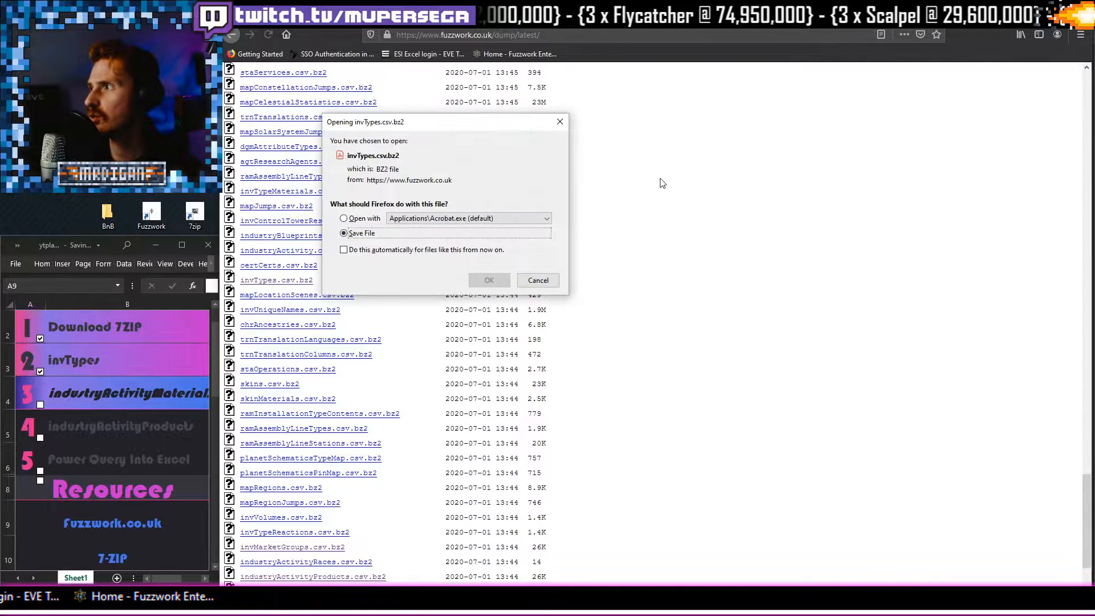
click(489, 281)
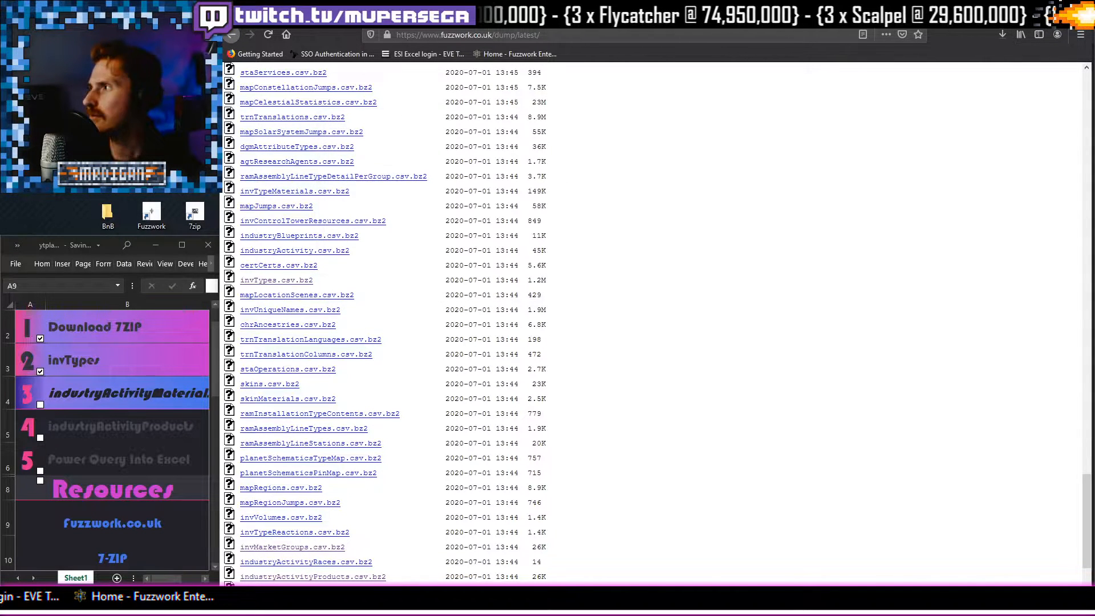
Download industryActivityProducts.csv.bz2 from the same dump listing, saving the file.
scroll(374, 225, down, 3)
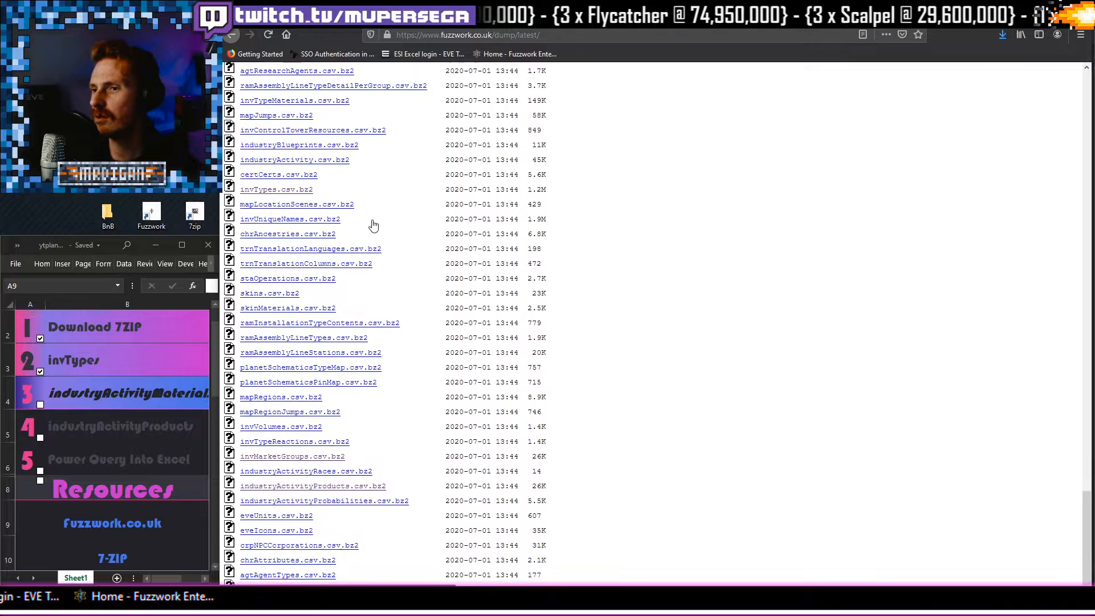
click(314, 476)
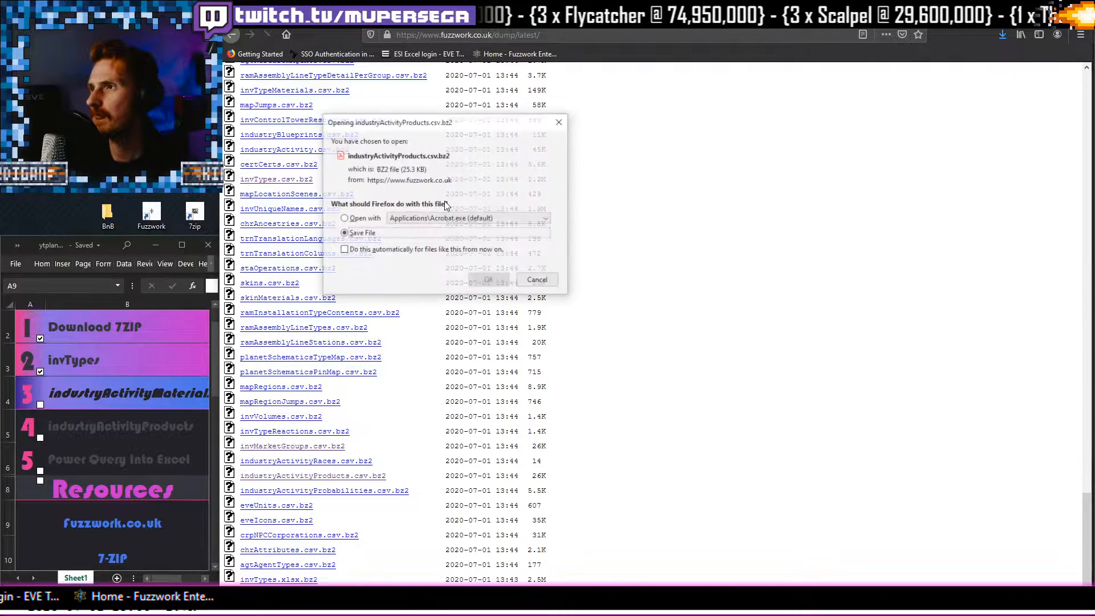
click(490, 281)
Locate industryActivityMaterials.csv.bz2 among the CSV dumps and save the file.
scroll(443, 311, up, 20)
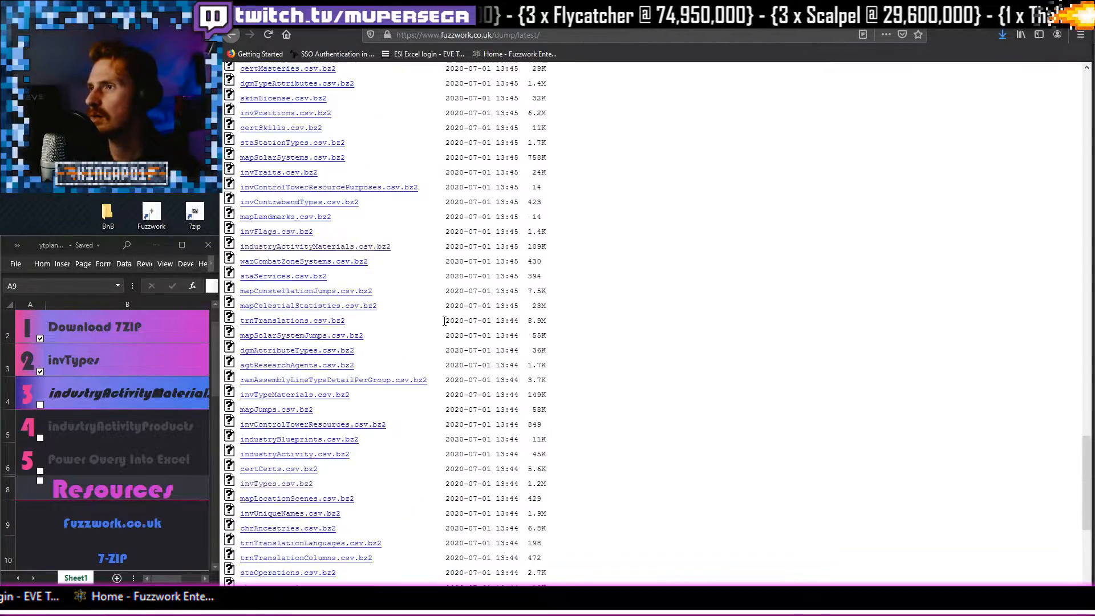
scroll(444, 312, down, 10)
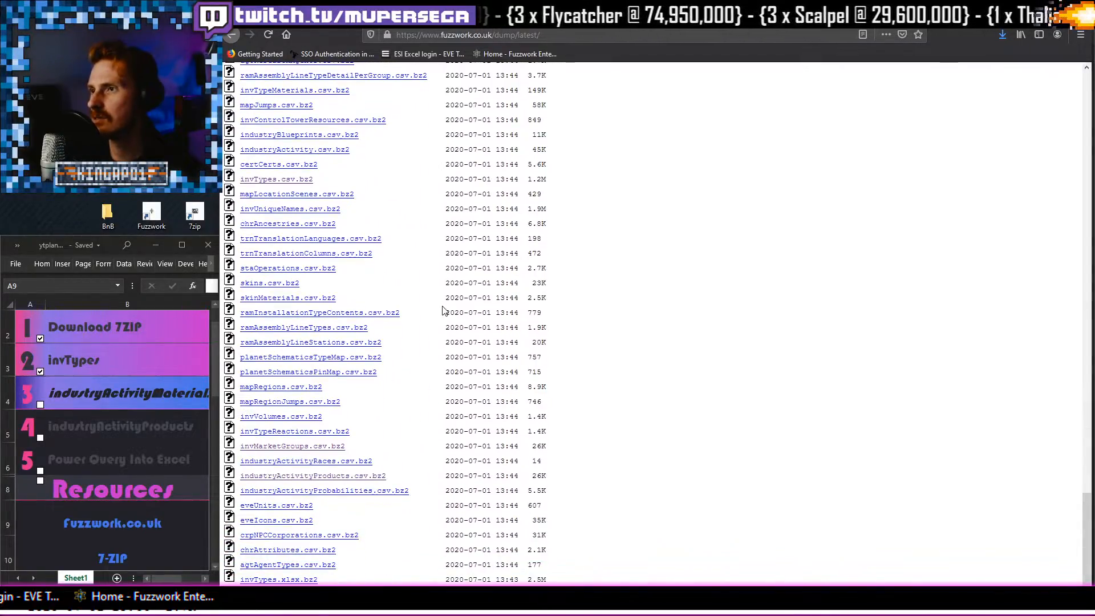
scroll(288, 300, up, 10)
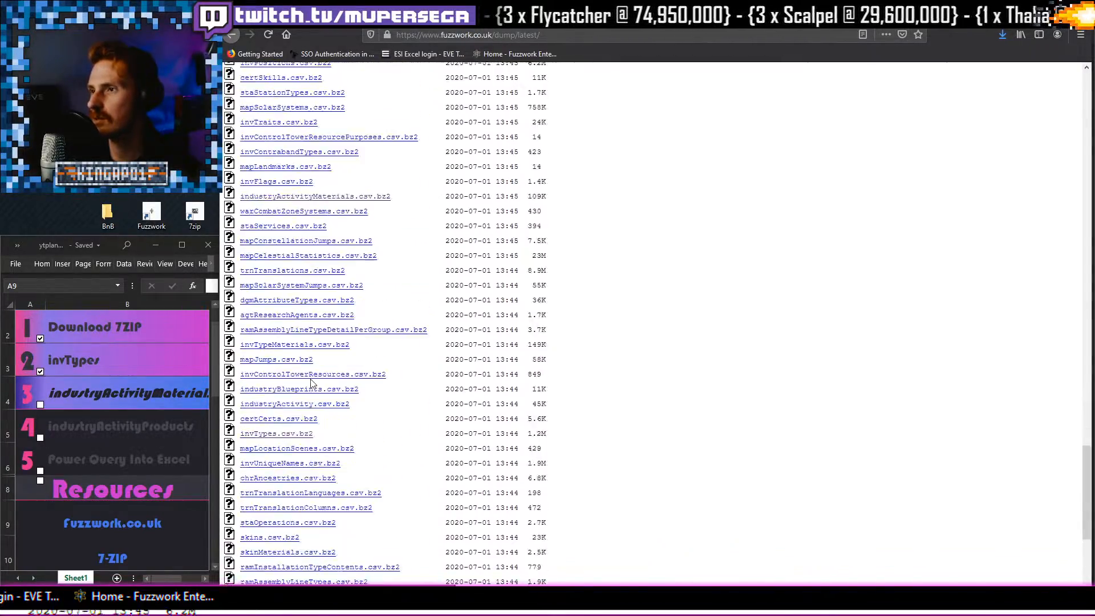
click(282, 291)
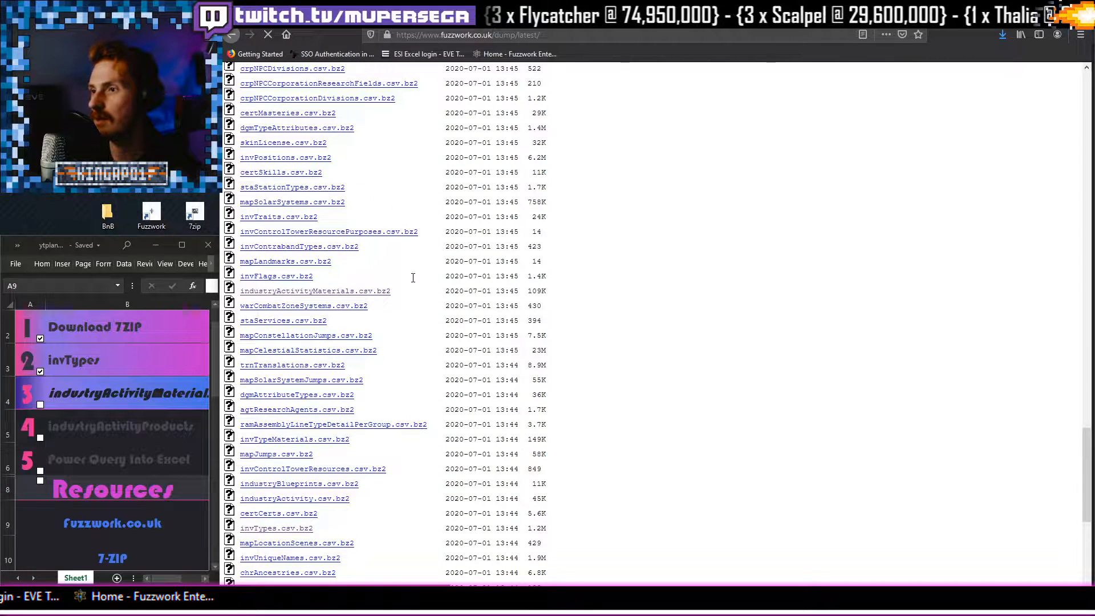
click(484, 282)
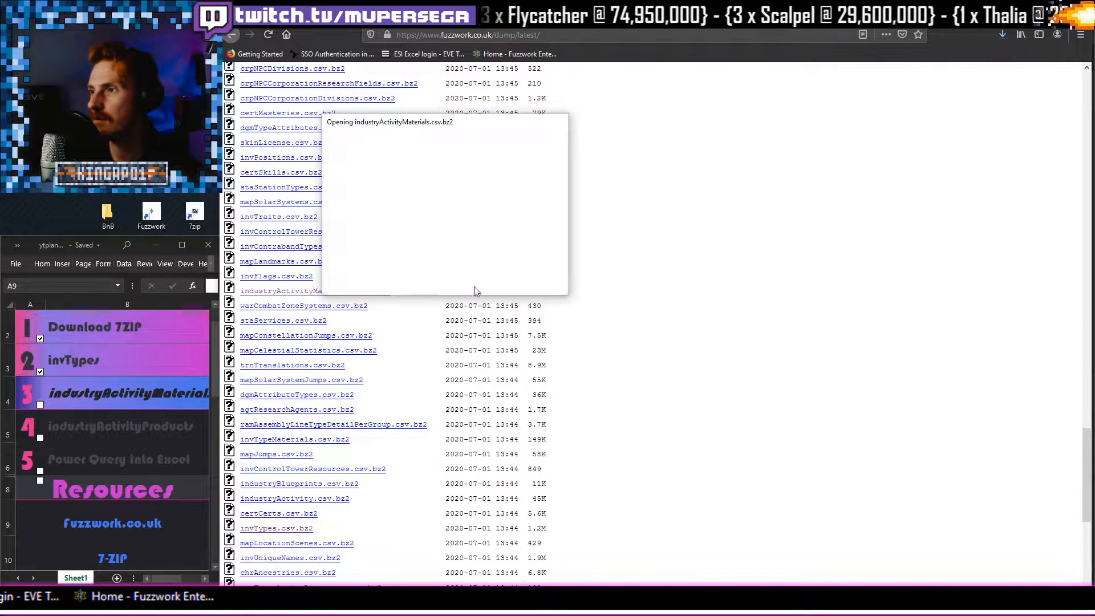
Check off industryActivityMaterials and industryActivityProducts in the checklist sheet.
click(41, 406)
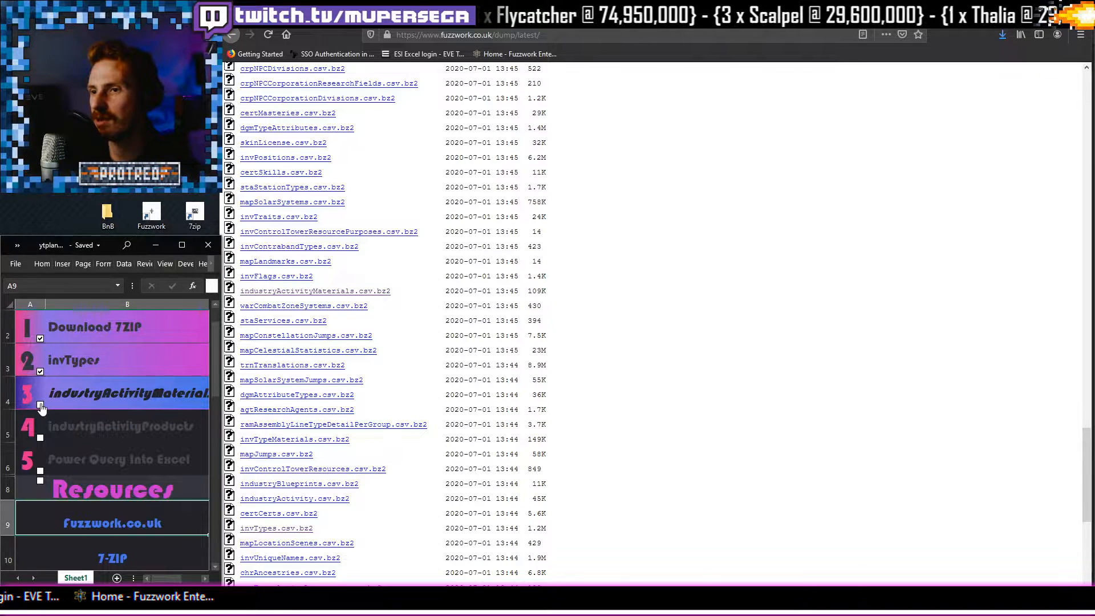
click(40, 407)
click(40, 439)
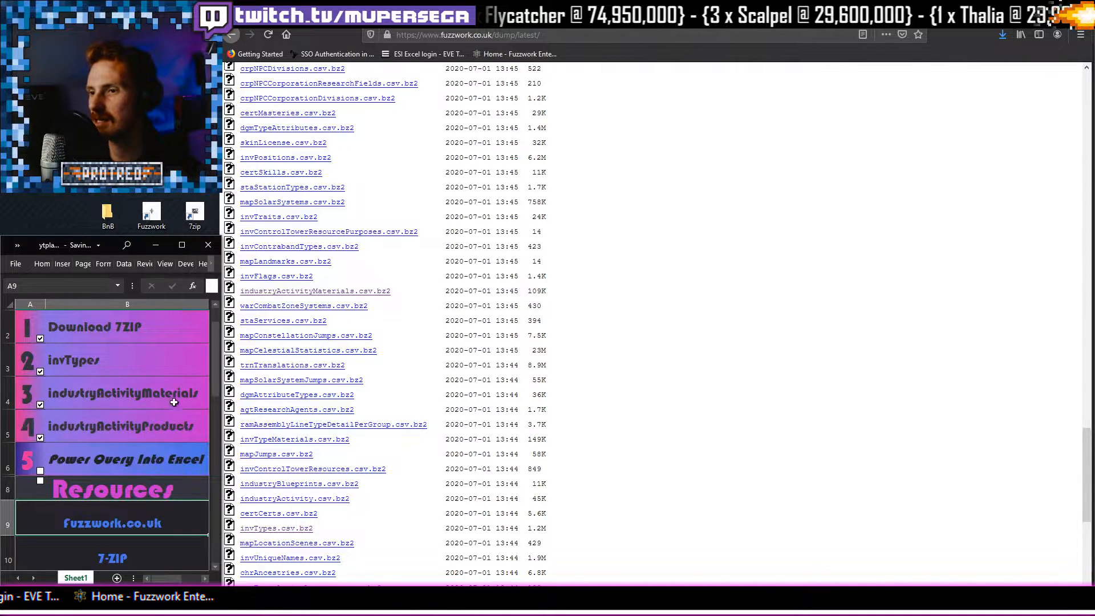
Show the downloaded files in their folder, copy all three .csv.bz2 archives and minimize the Downloads window.
click(1080, 214)
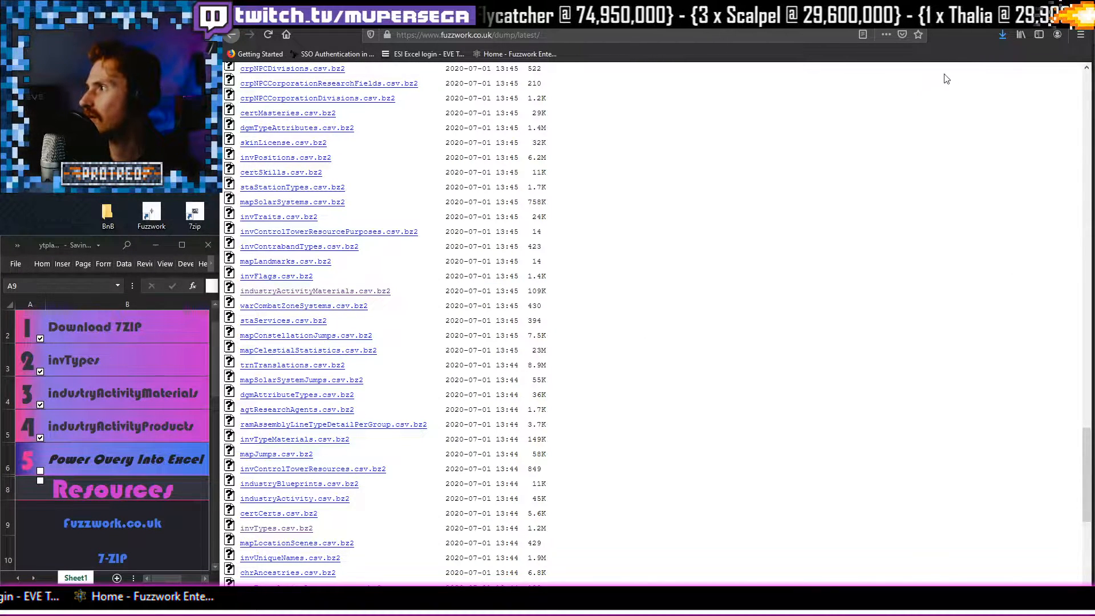
click(1001, 37)
click(1004, 65)
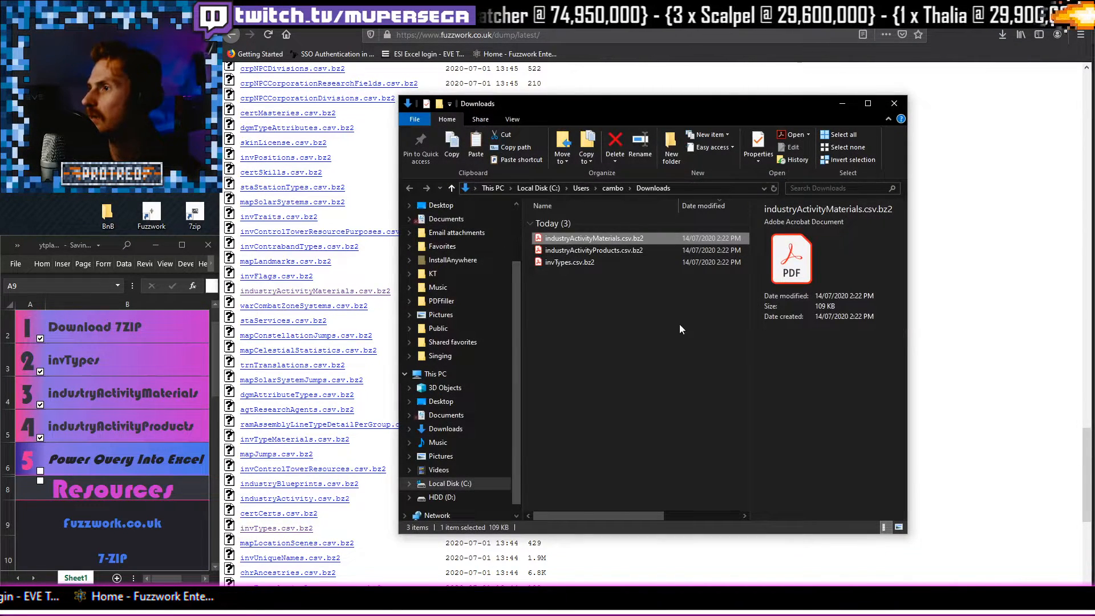
drag(695, 366, 527, 241)
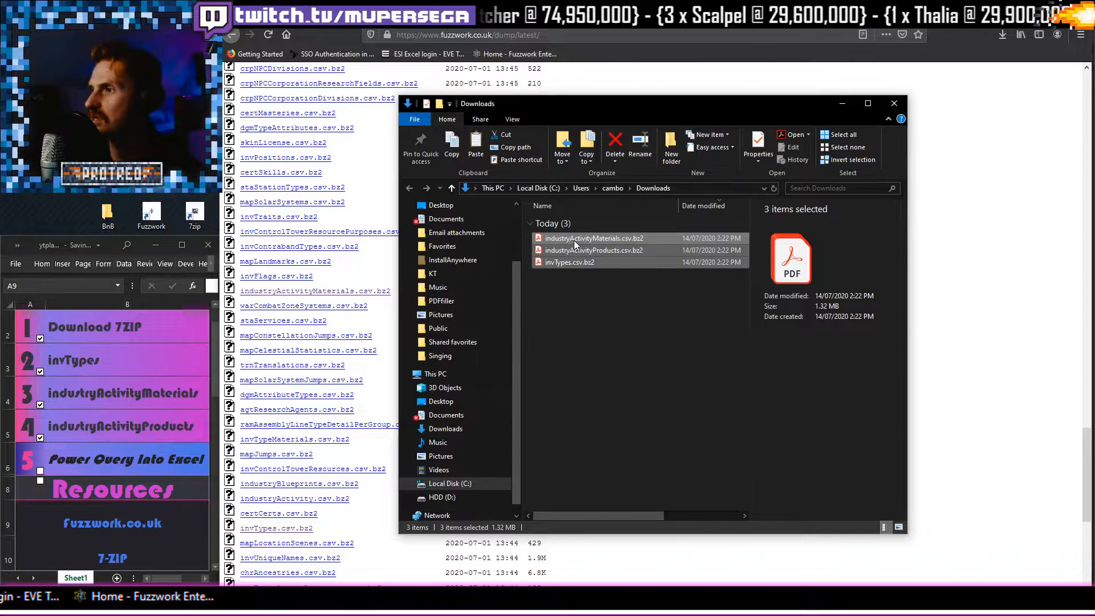
right_click(574, 241)
click(425, 398)
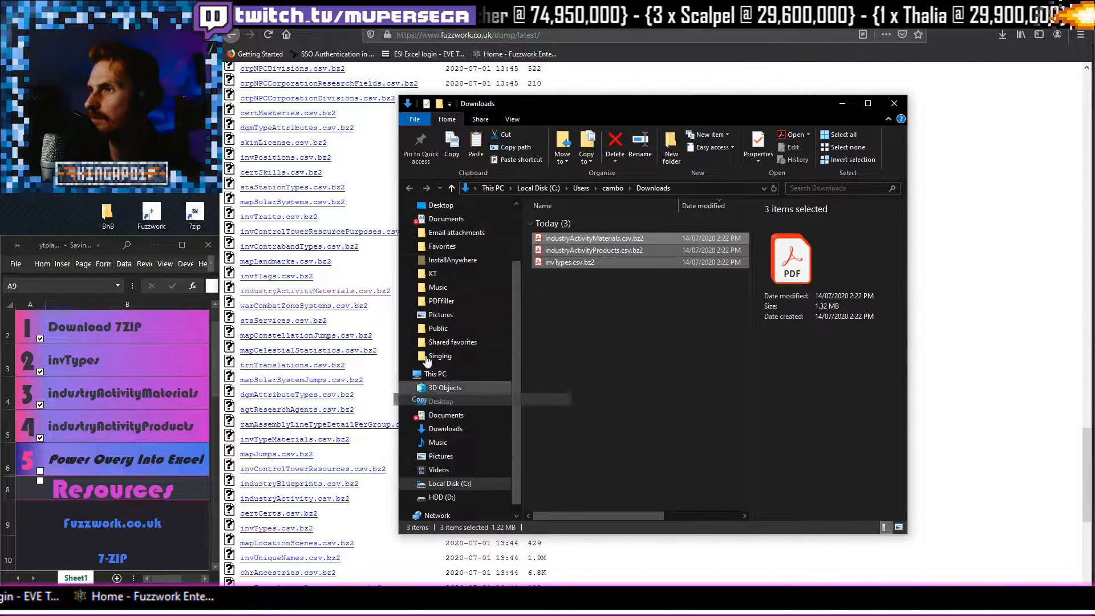
click(843, 106)
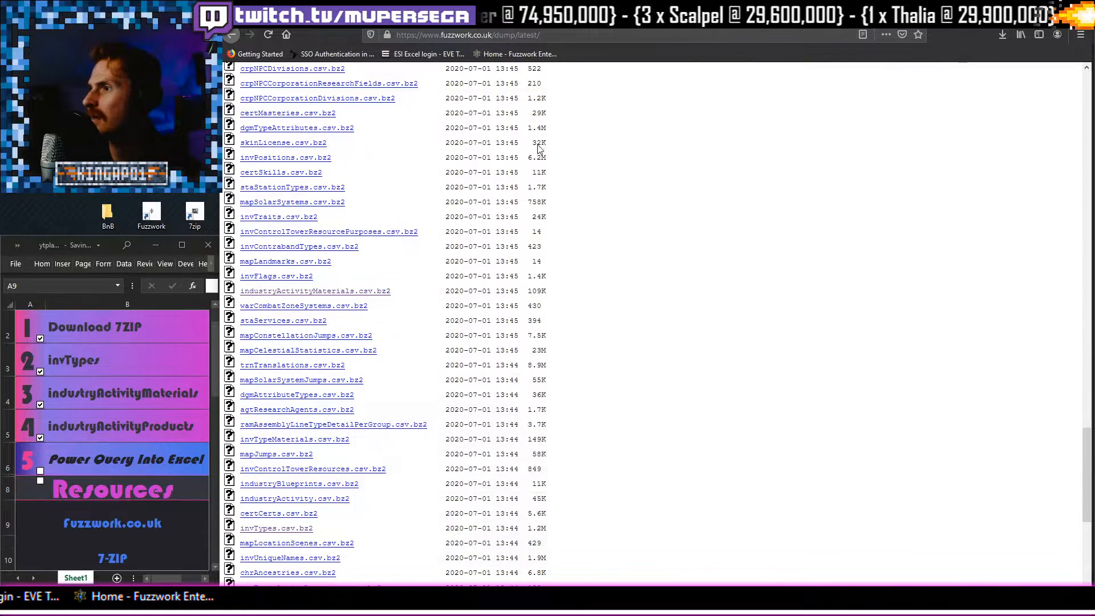
Open the BnB desktop folder and paste the three copied archives into it.
double_click(106, 217)
right_click(608, 271)
click(523, 349)
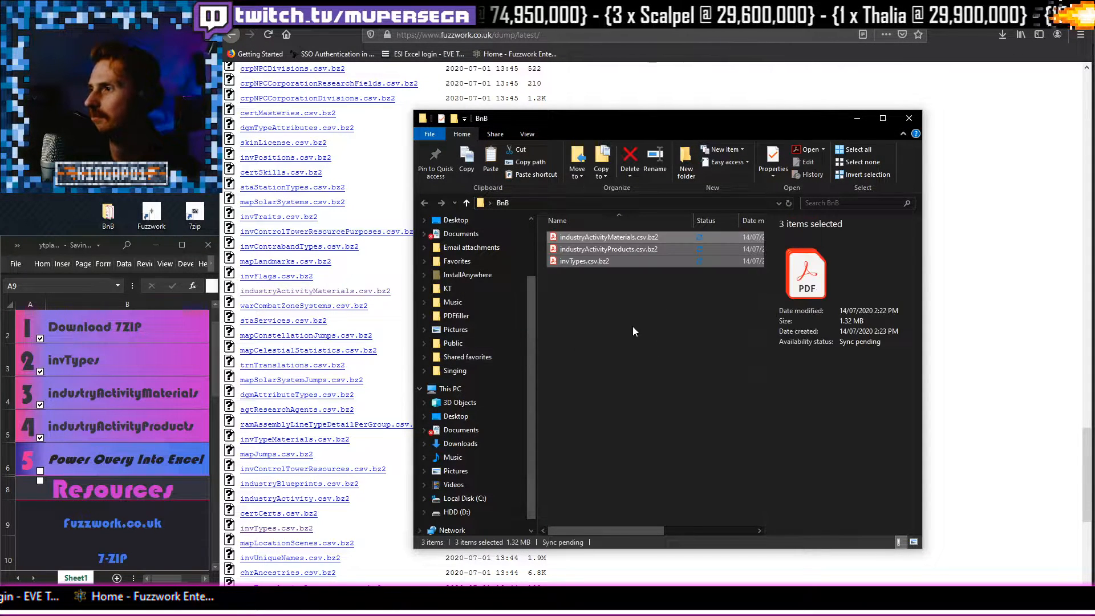
Extract the three .csv.bz2 archives inside the BnB folder with 7-Zip and delete the original archives.
drag(638, 327, 569, 237)
right_click(573, 236)
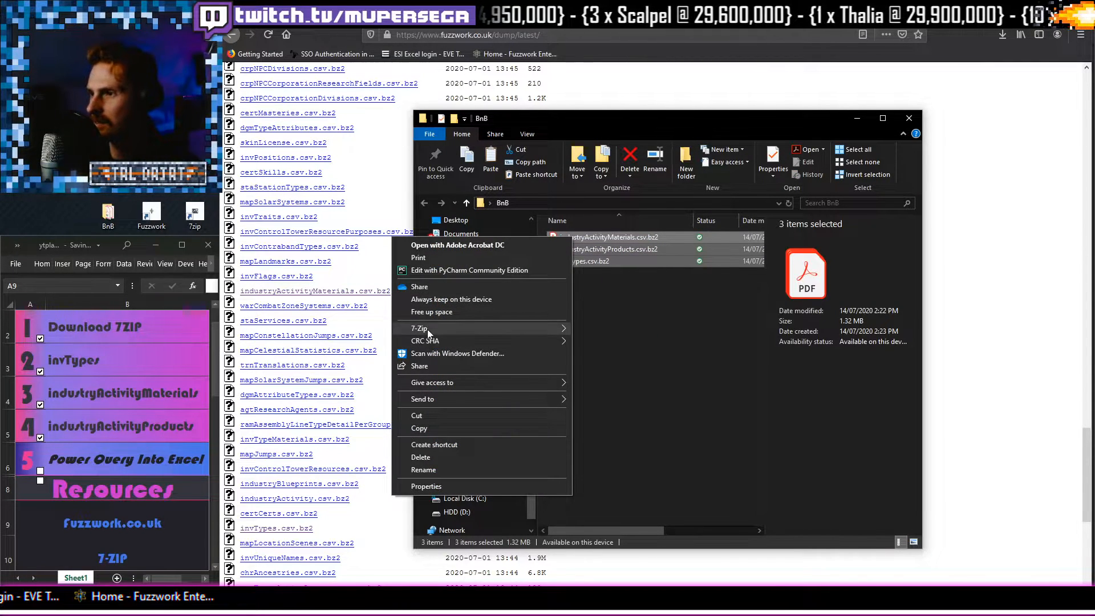
mouse_move(427, 330)
click(617, 338)
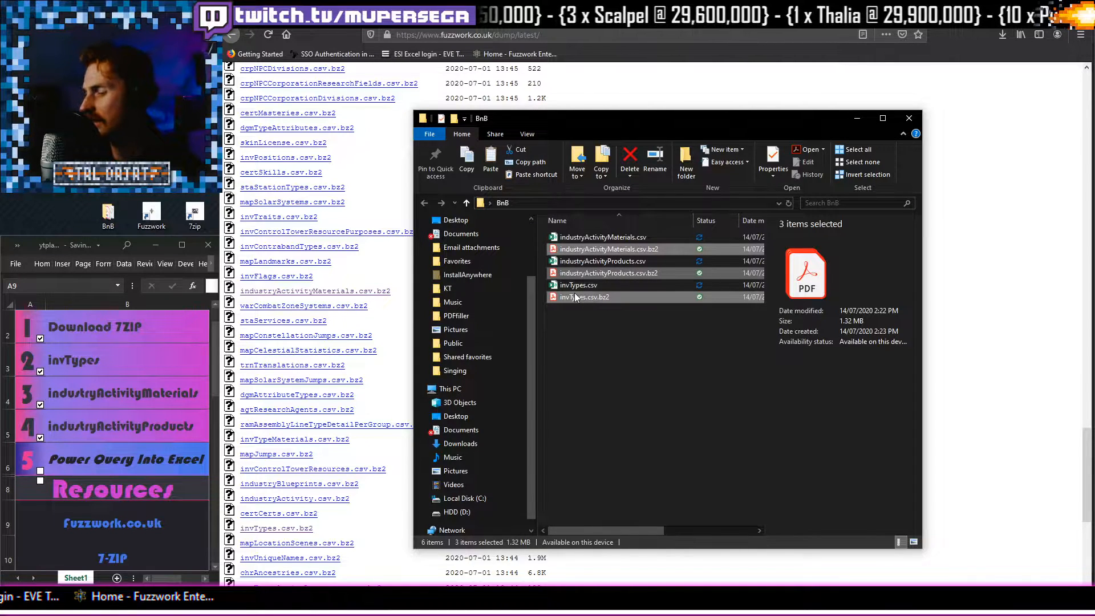
key(Delete)
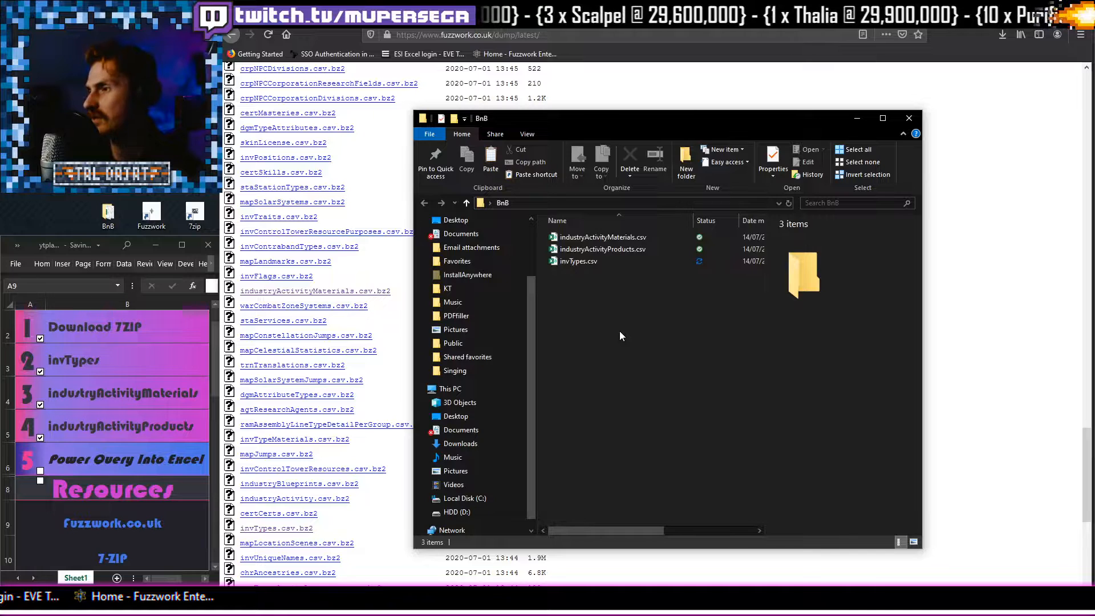
Open the extracted invTypes.csv in a maximized window, look through its rows and close it.
drag(664, 330, 566, 239)
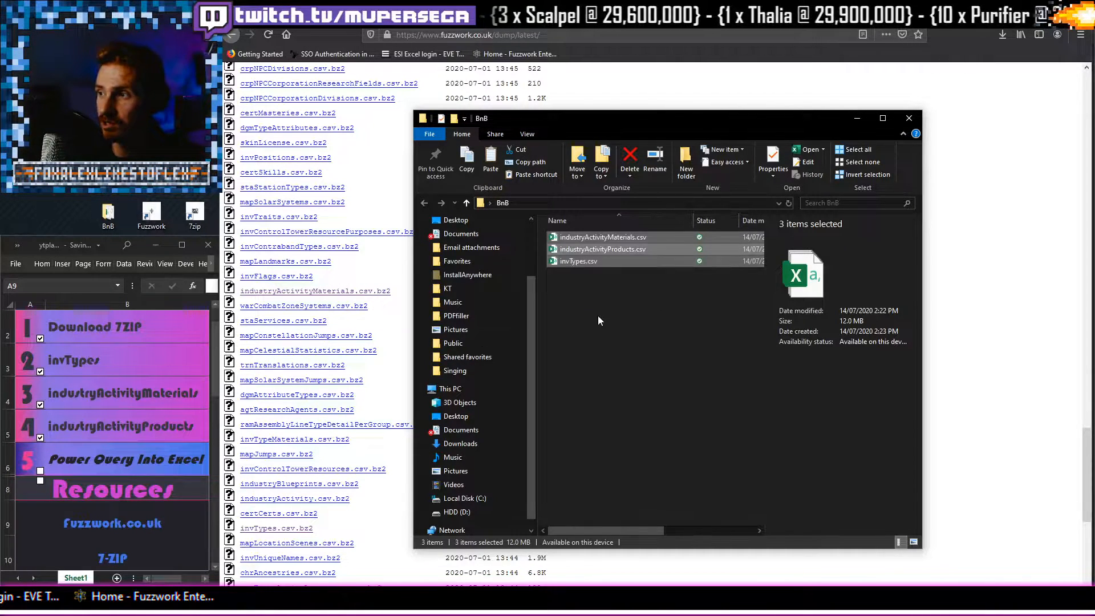
click(574, 262)
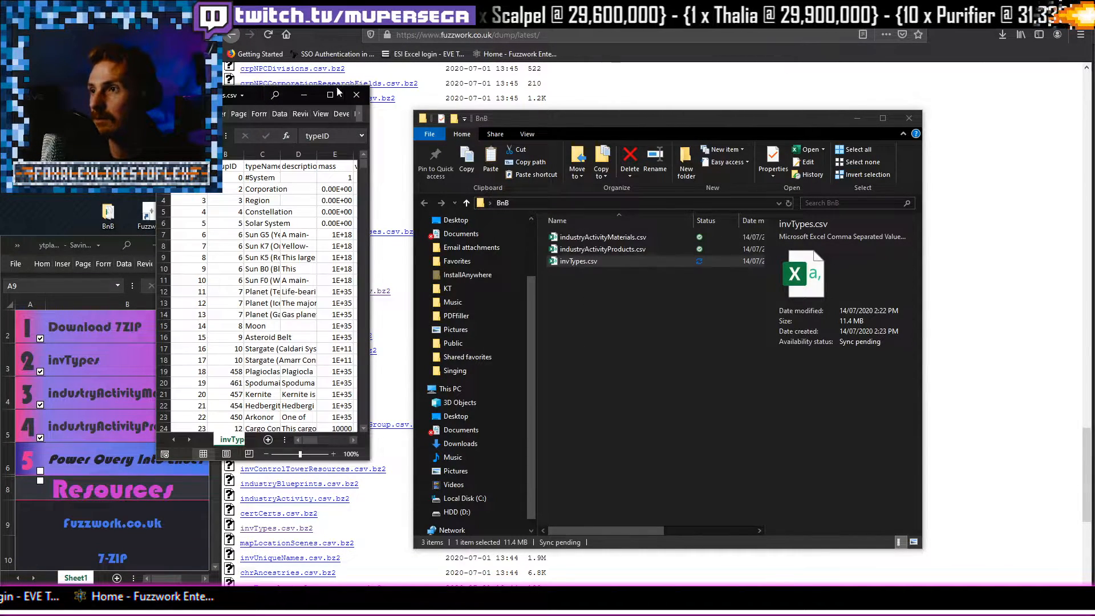
click(330, 94)
scroll(599, 418, down, 15)
scroll(361, 334, up, 15)
click(1080, 9)
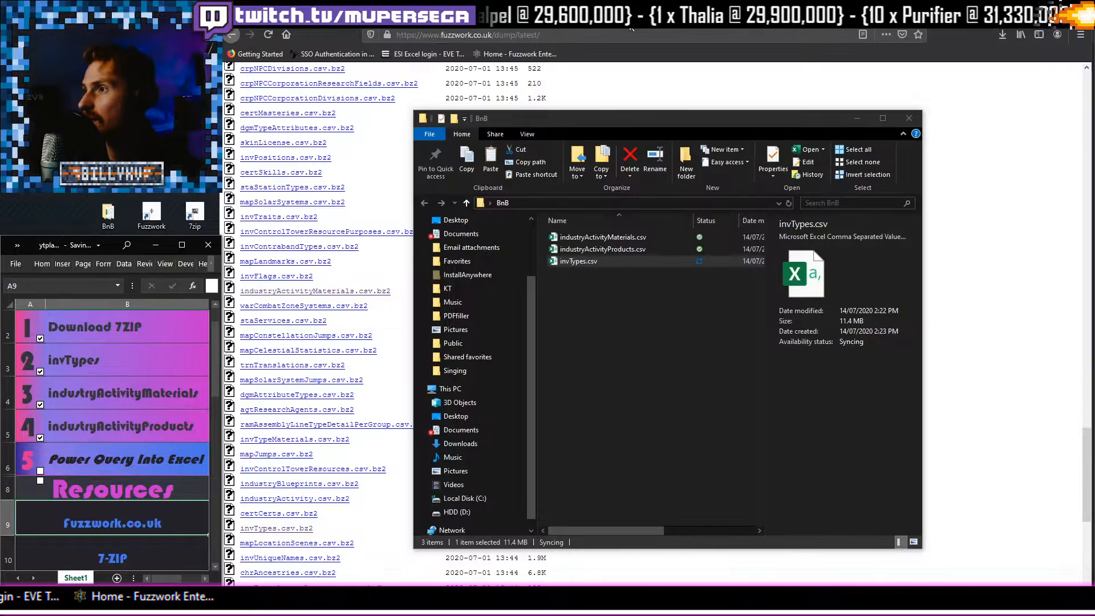
drag(616, 110, 621, 227)
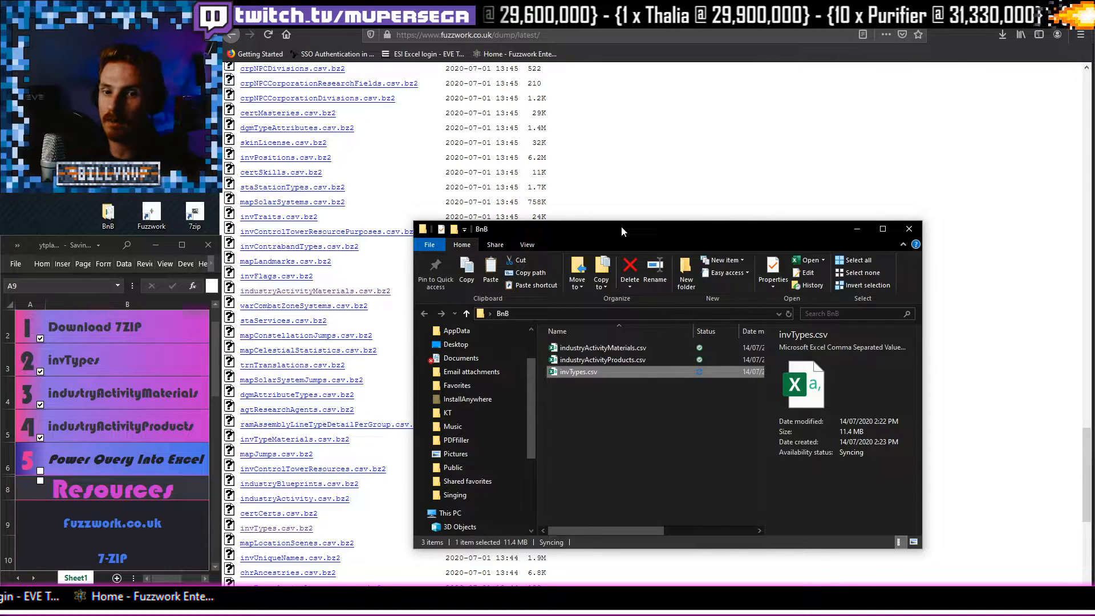
drag(626, 228, 593, 114)
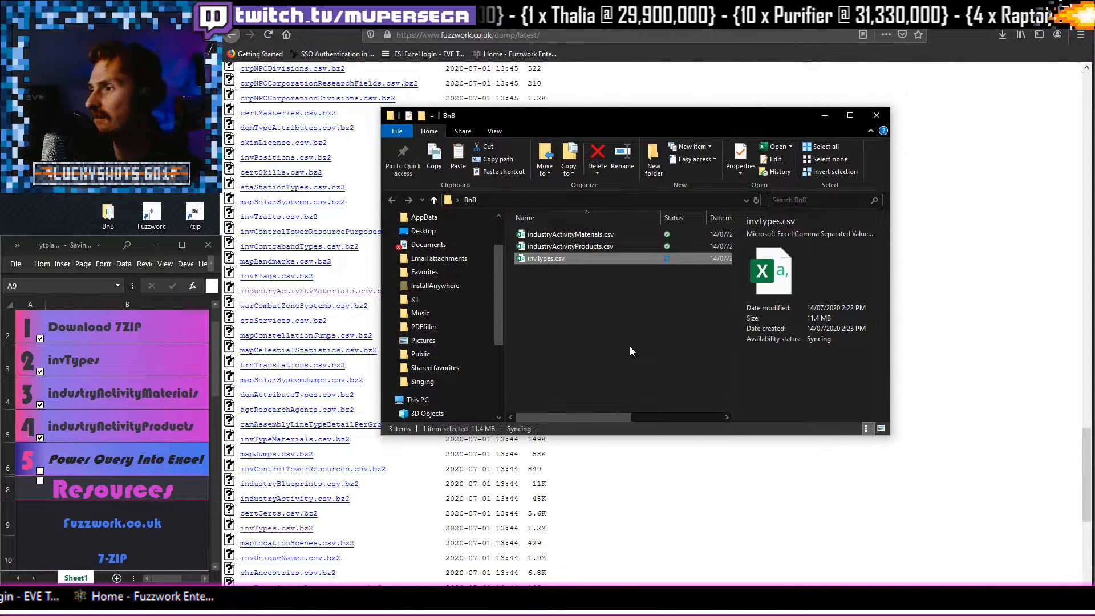
click(630, 346)
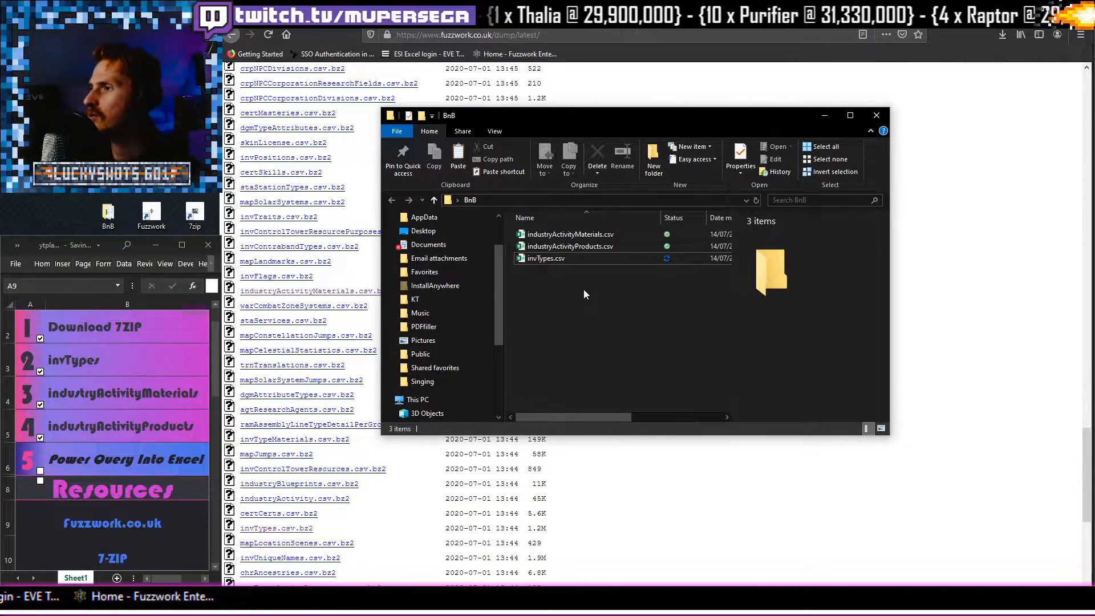
drag(591, 116, 616, 108)
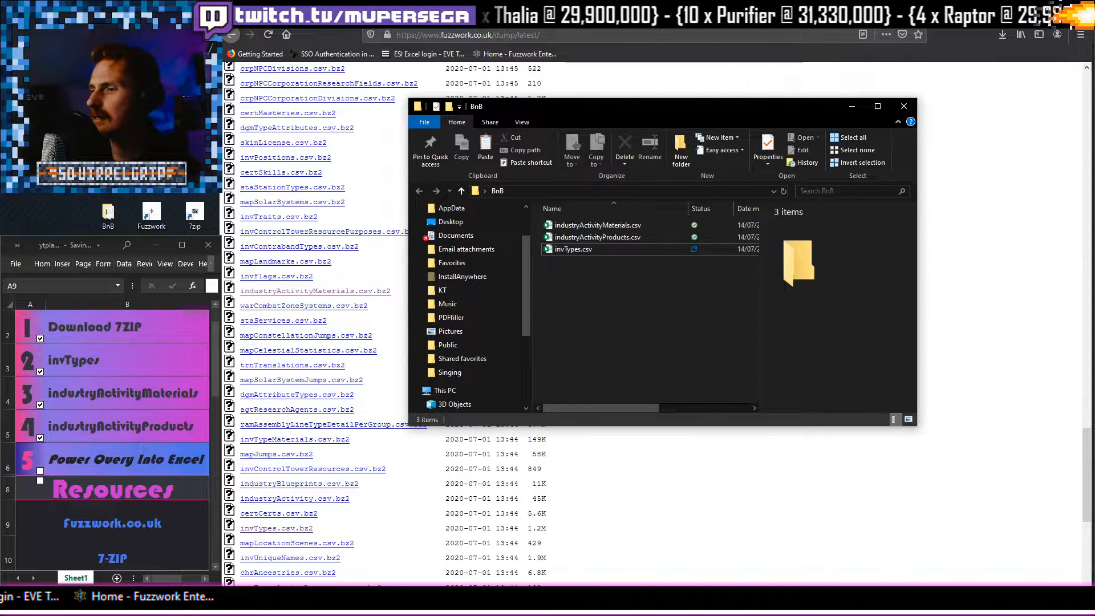
Close the web browser with all its tabs, then close the BnB folder window.
click(486, 78)
key(alt+F4)
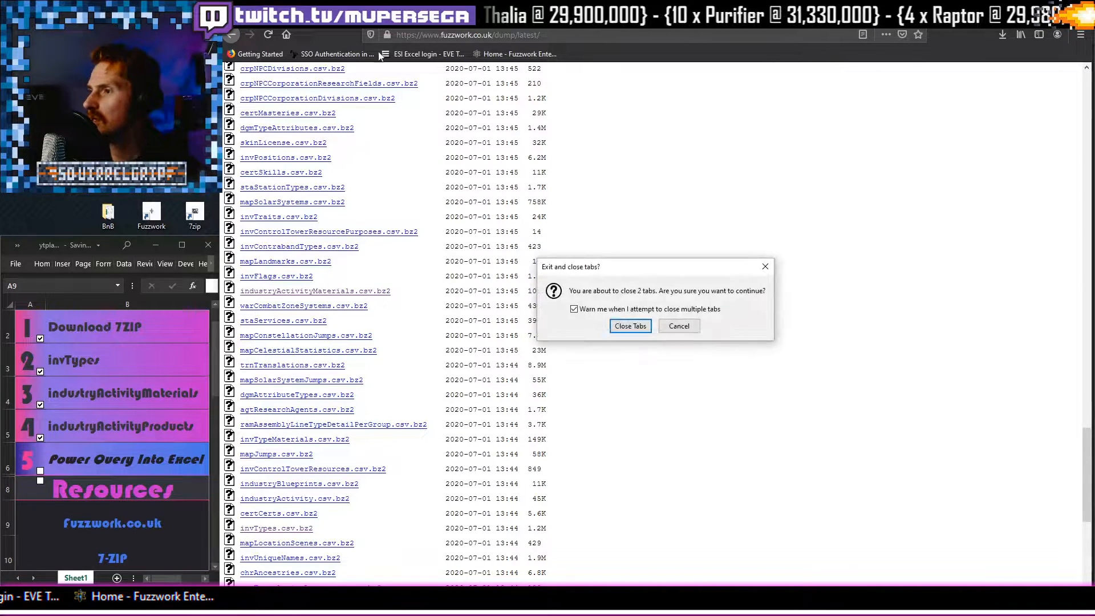
click(631, 328)
drag(702, 106, 660, 122)
drag(593, 113, 605, 109)
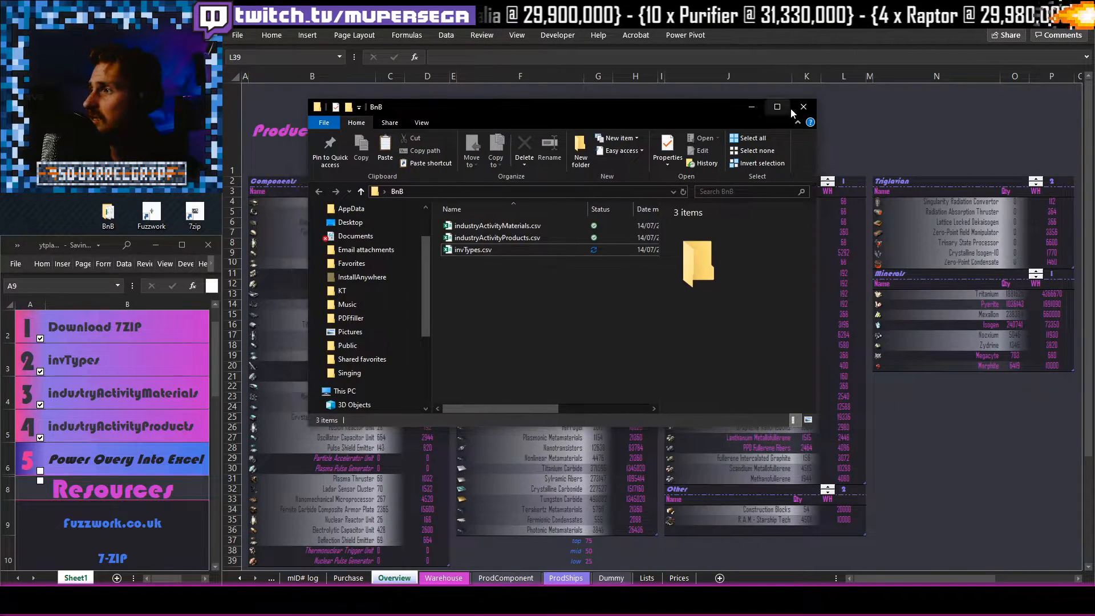
click(803, 108)
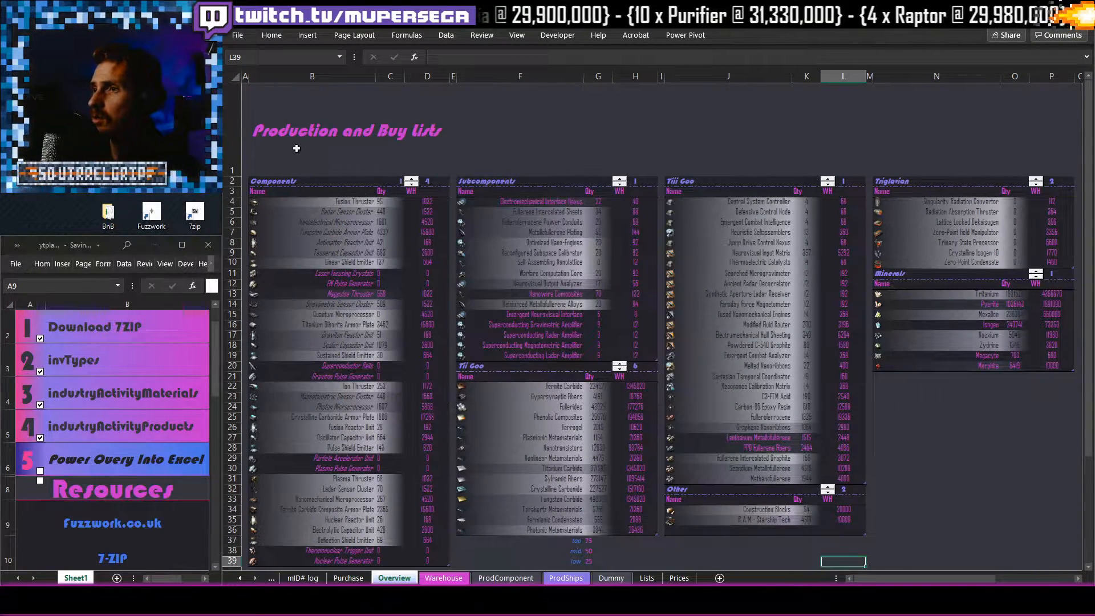
Create a new blank workbook and maximize its window.
click(235, 36)
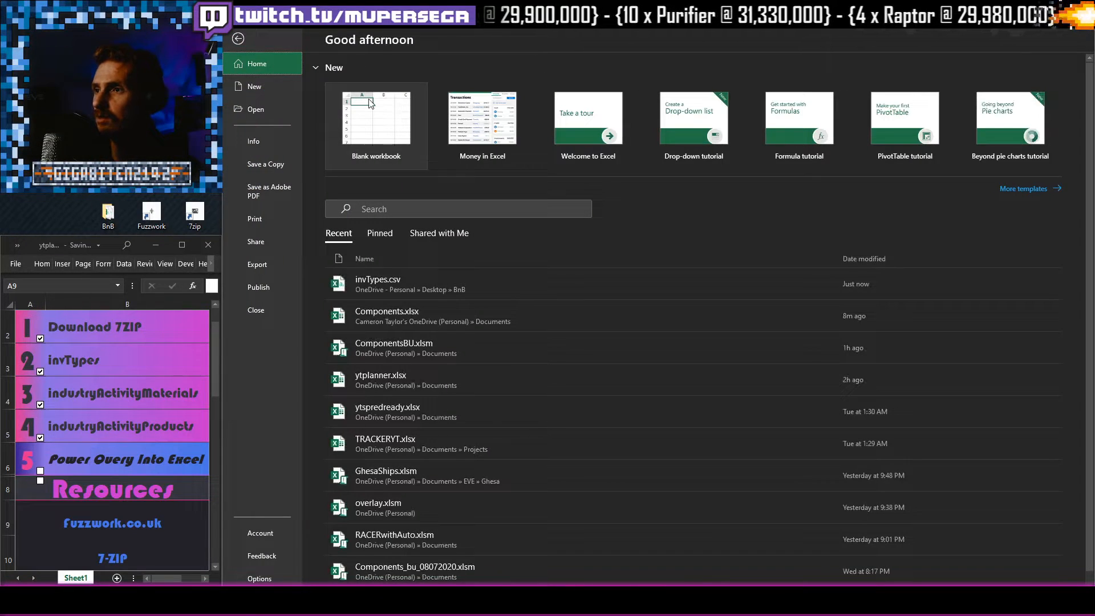
click(389, 119)
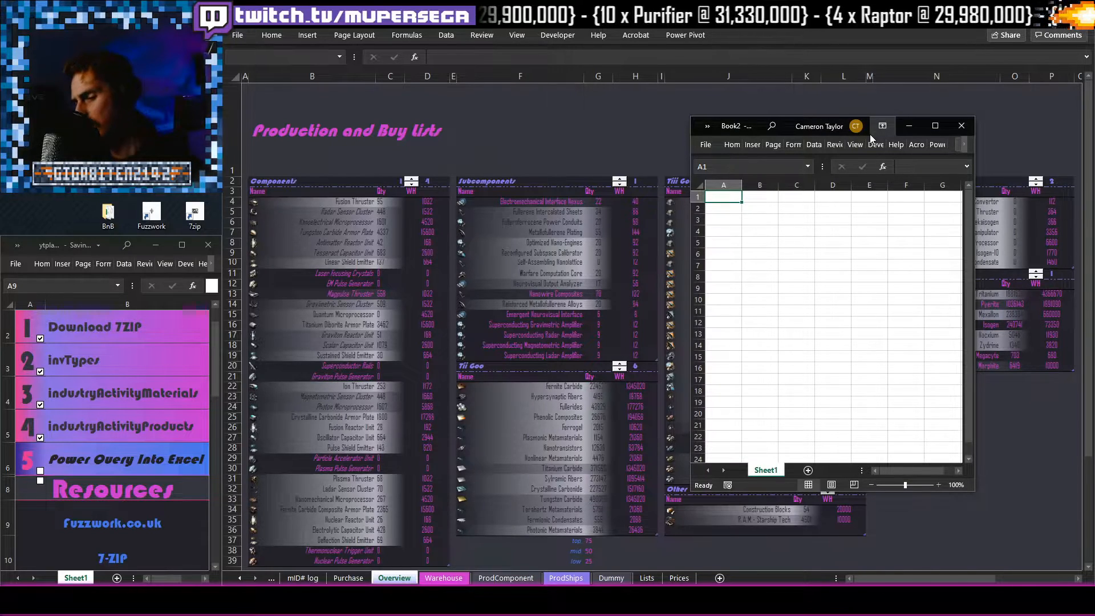
double_click(871, 134)
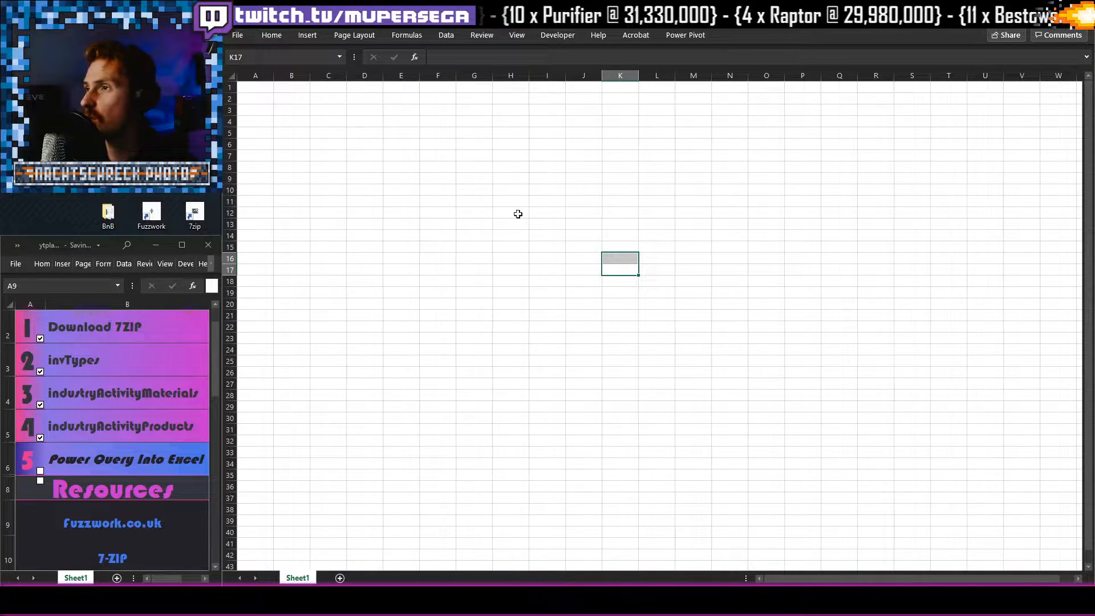
click(474, 155)
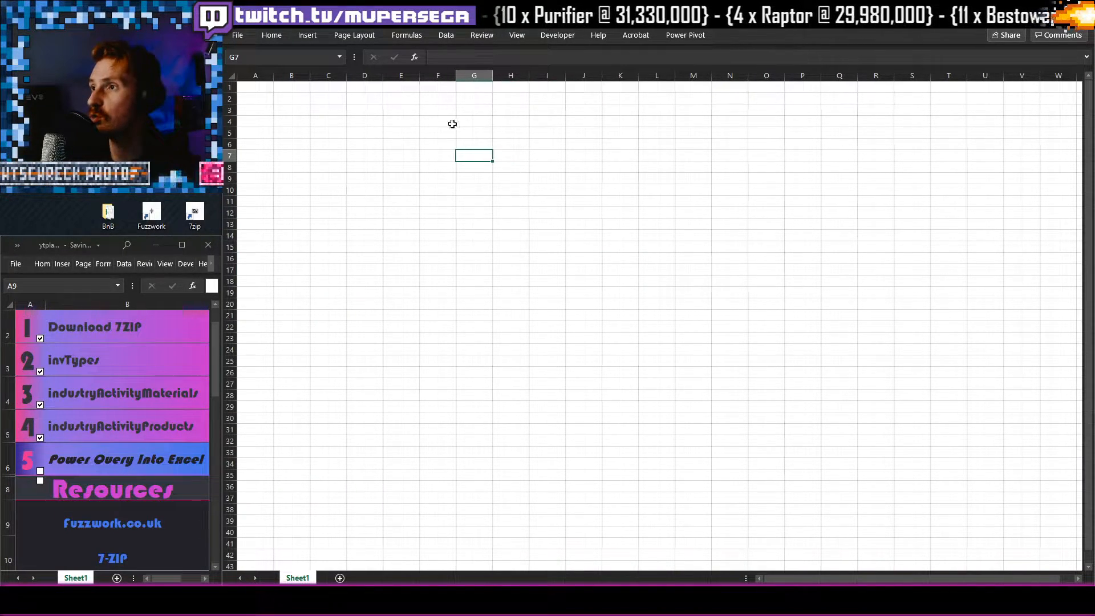
Import invTypes.csv from the BnB desktop folder as Text/CSV data and open it for transformation in the Power Query Editor.
click(447, 36)
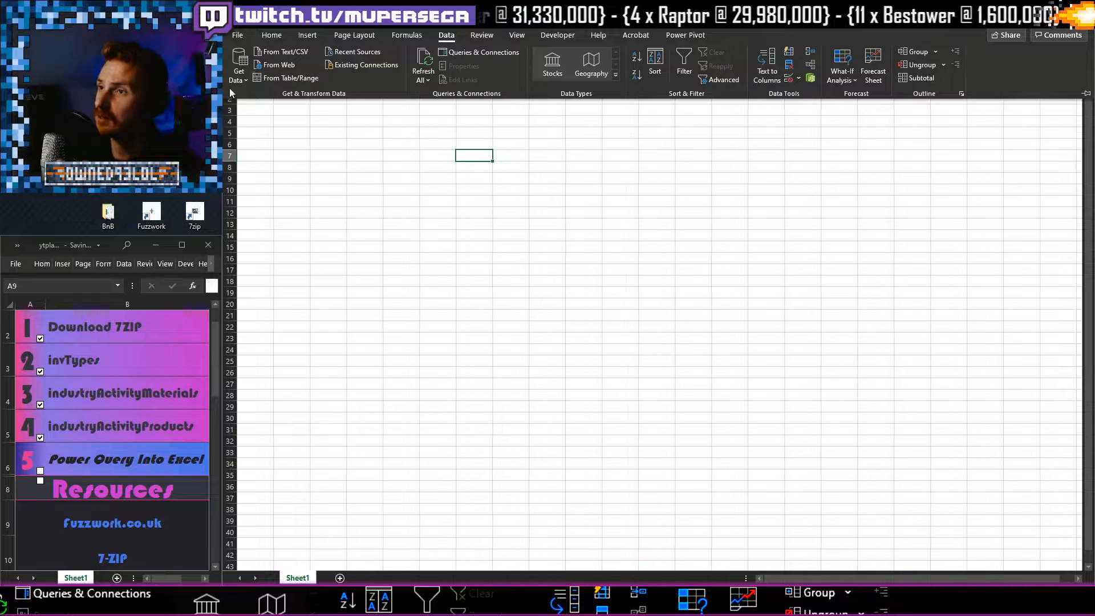
click(240, 72)
click(282, 52)
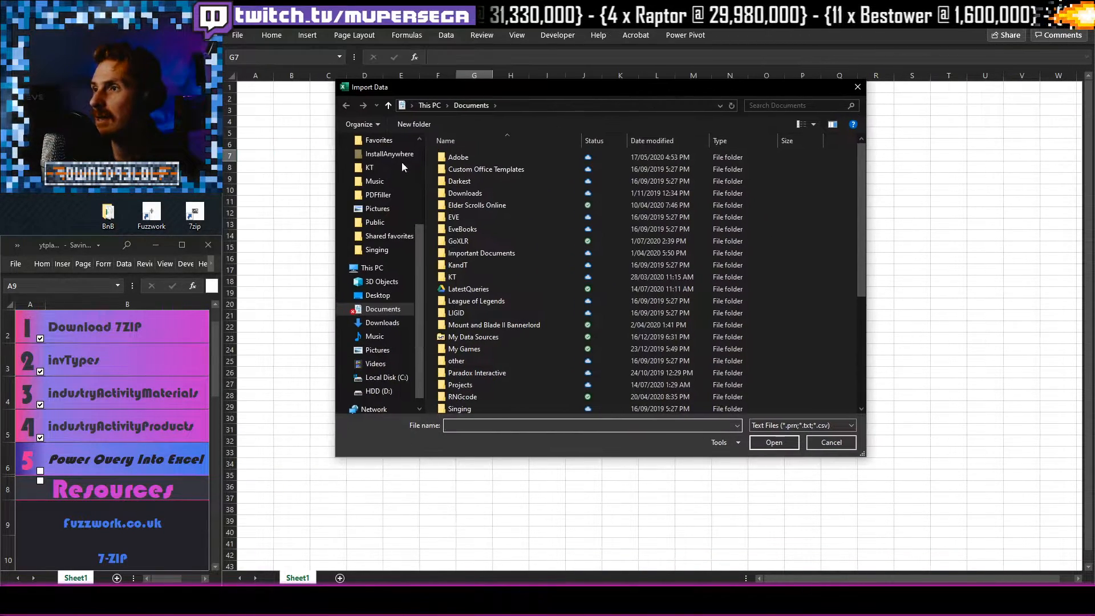
click(377, 231)
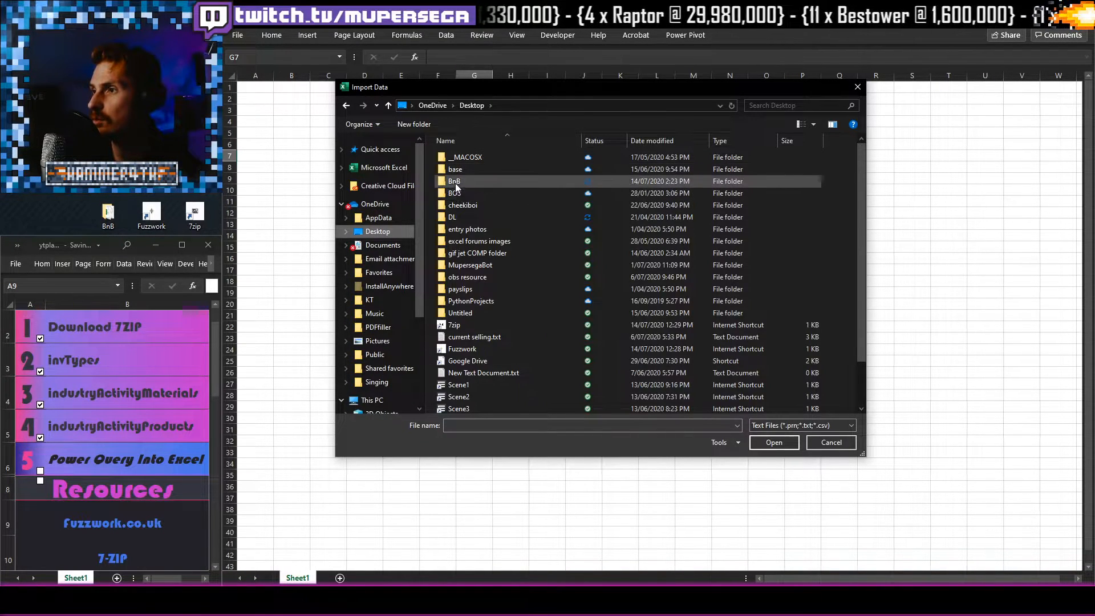
double_click(454, 182)
drag(547, 90, 654, 134)
drag(693, 505, 692, 295)
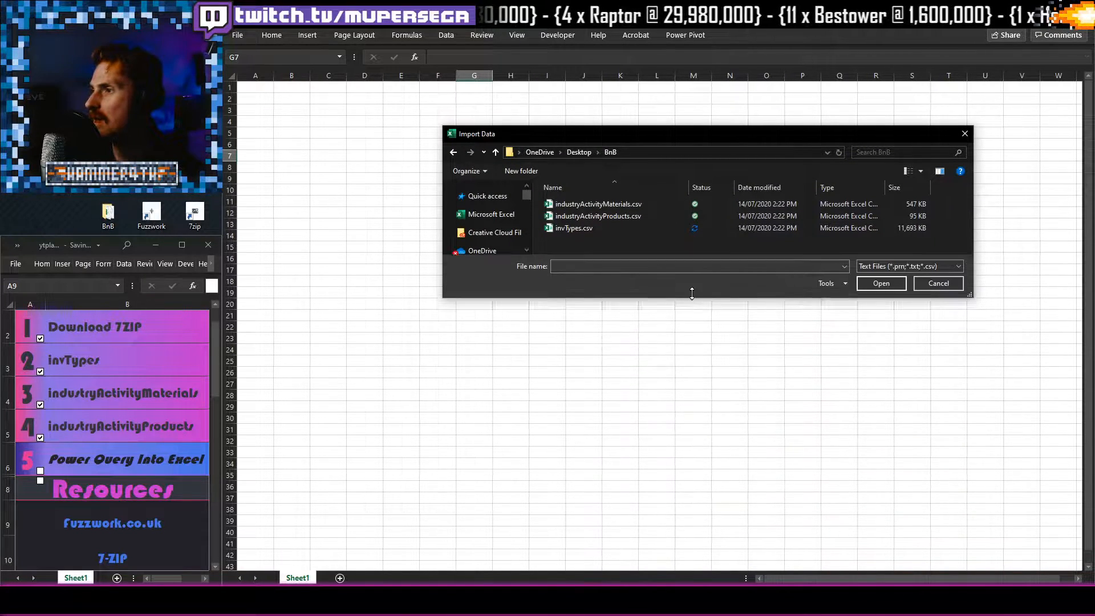
drag(668, 133, 713, 178)
click(653, 282)
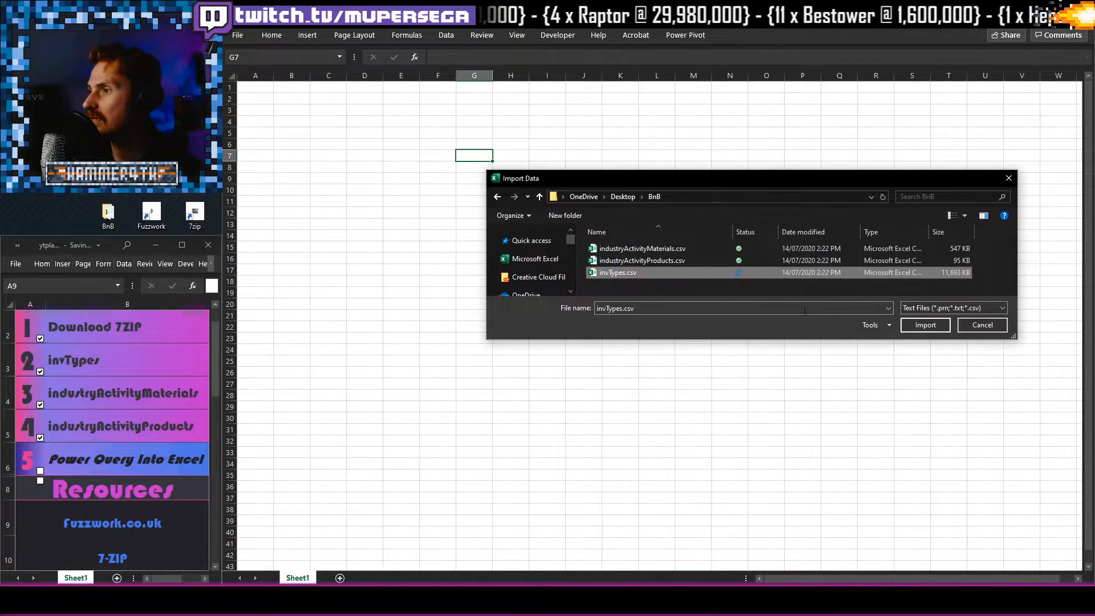
click(926, 325)
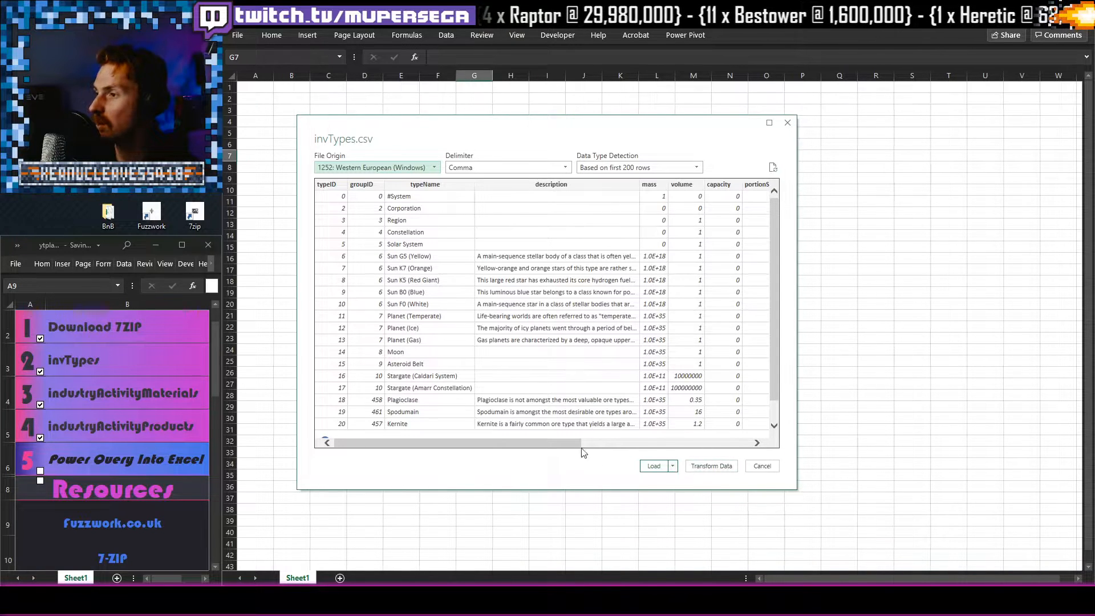
click(711, 467)
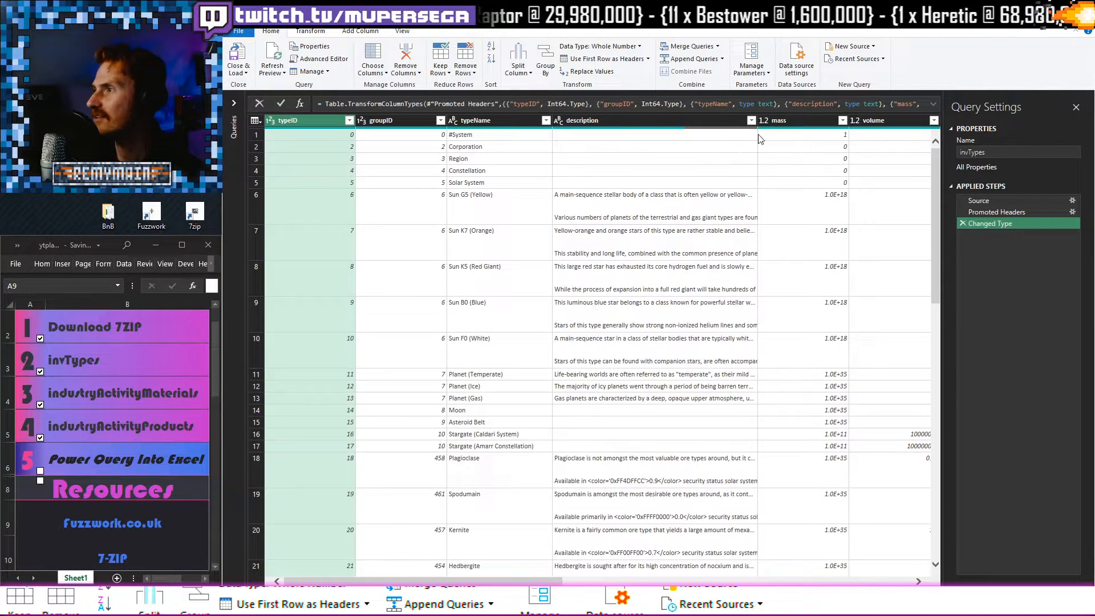
Filter the marketGroupID column to exclude the rows with the value None.
drag(525, 582, 608, 582)
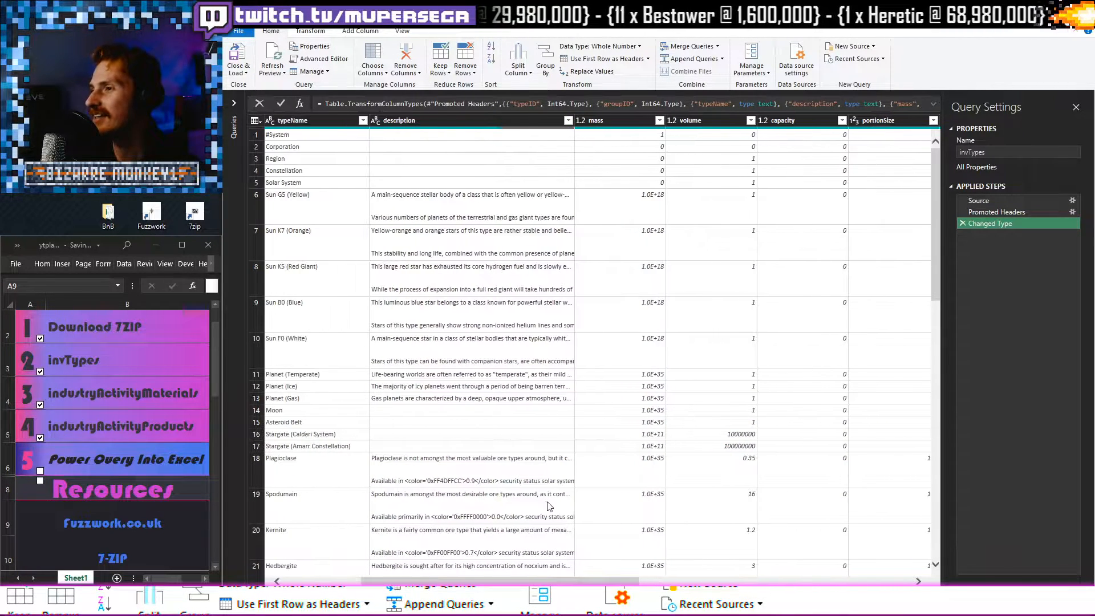
drag(490, 583, 783, 563)
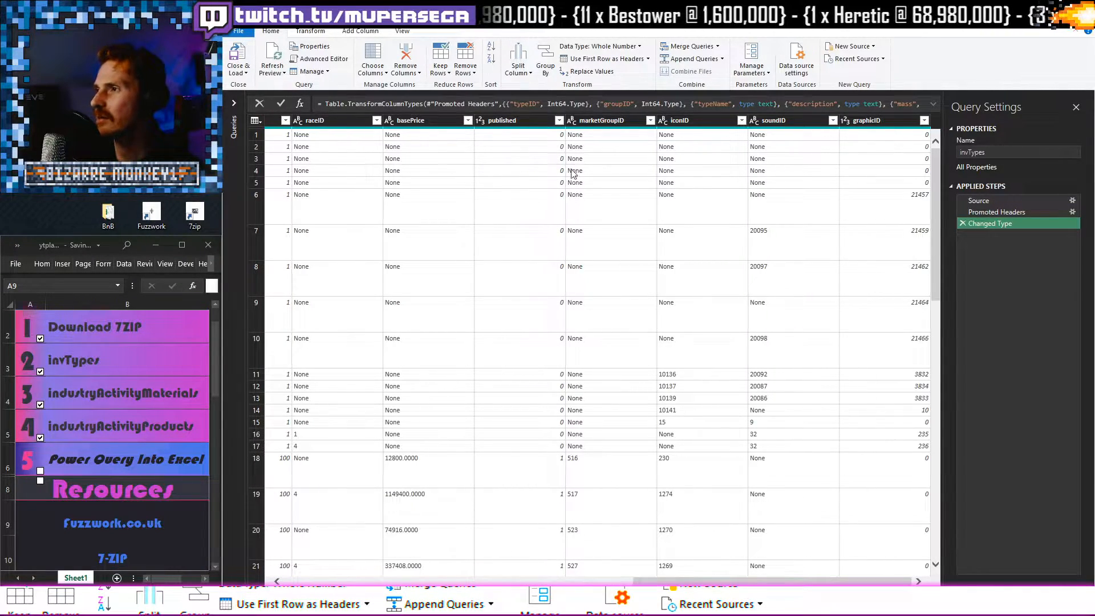
click(650, 121)
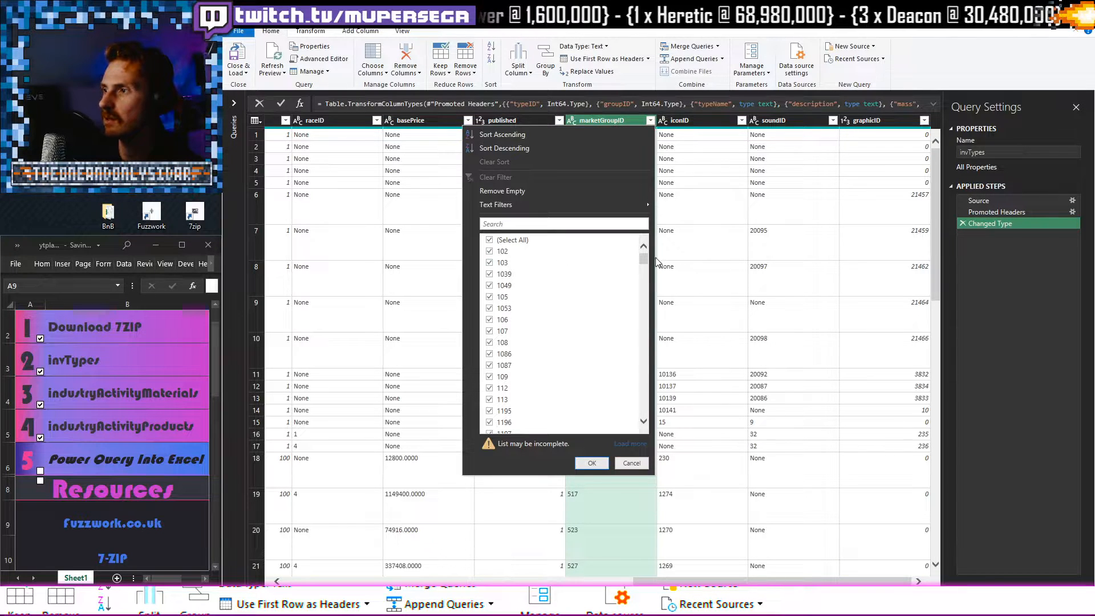
drag(643, 258, 640, 443)
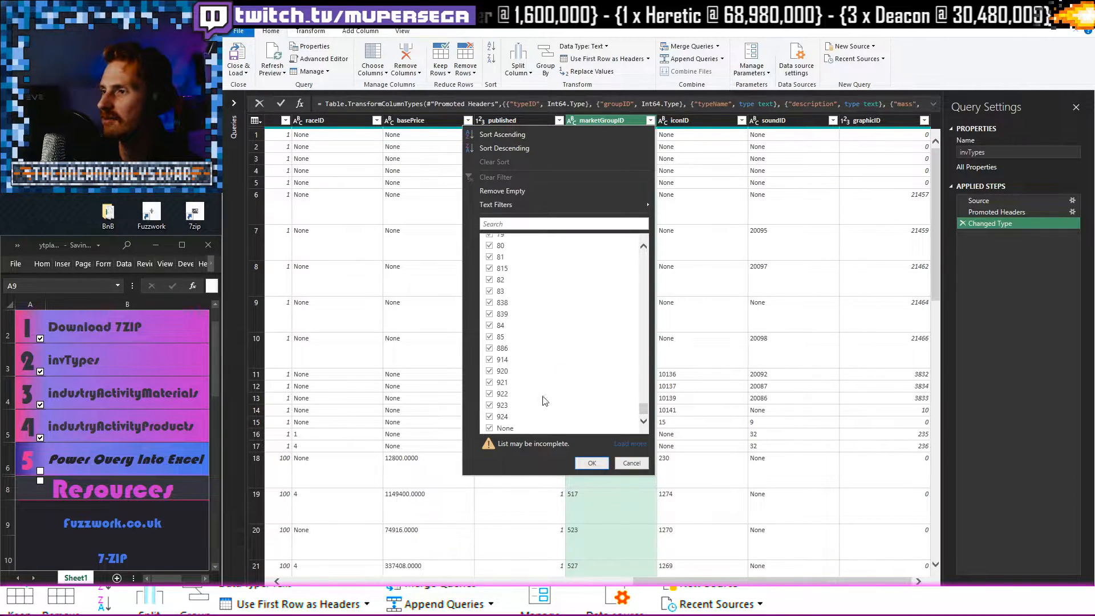
click(490, 429)
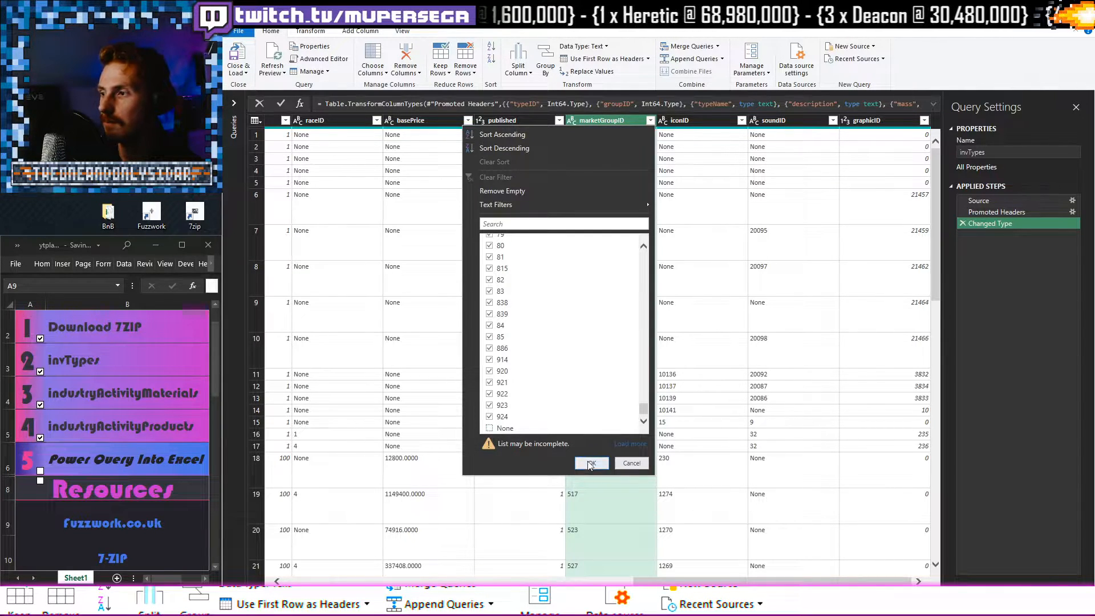
click(593, 462)
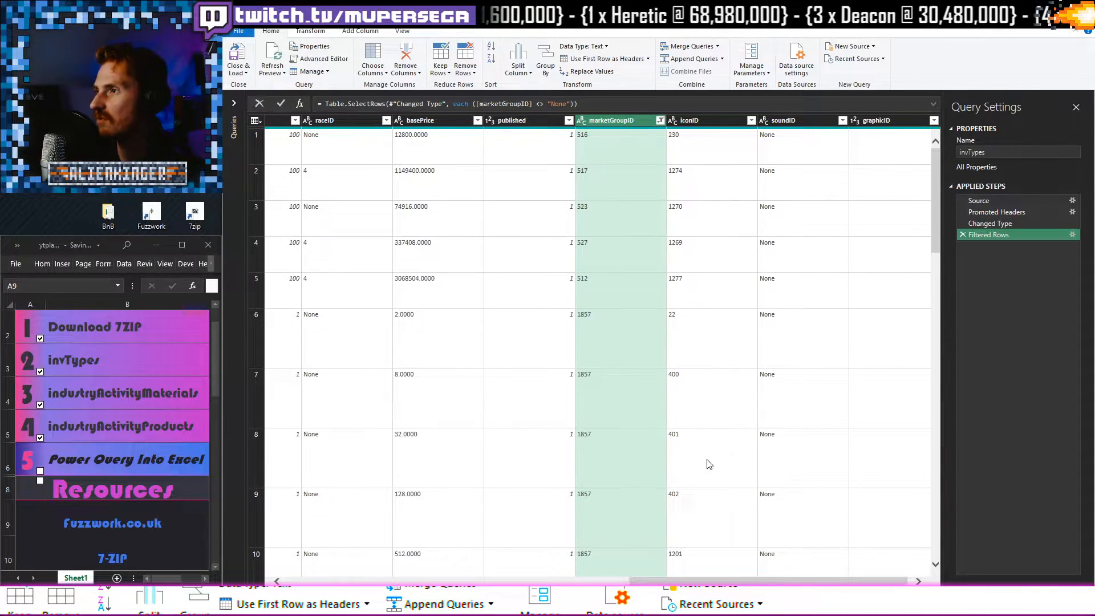
drag(689, 581, 336, 566)
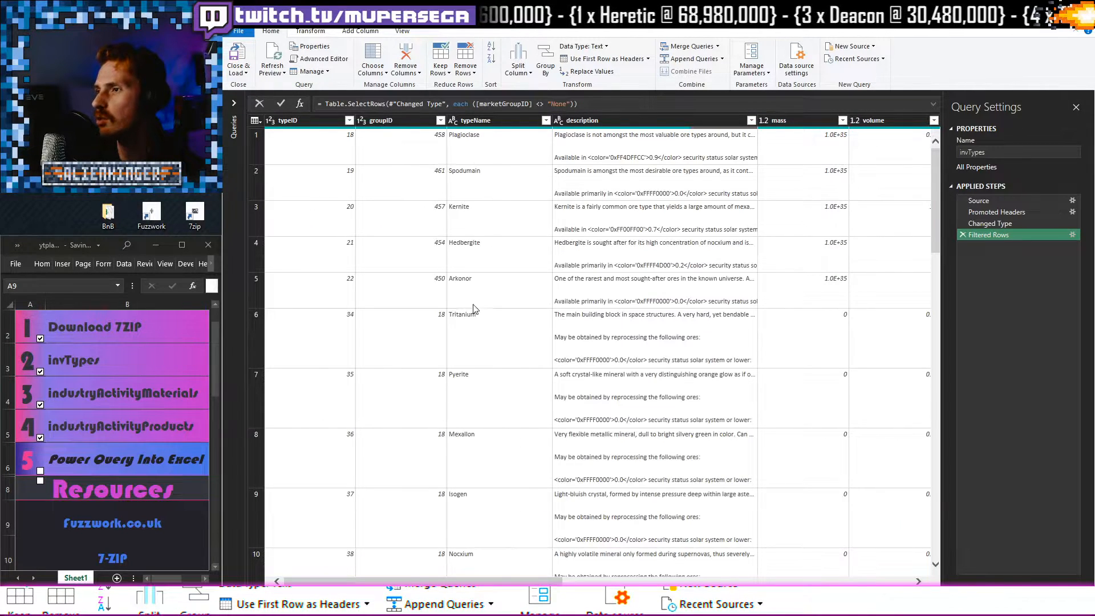
click(601, 233)
click(473, 175)
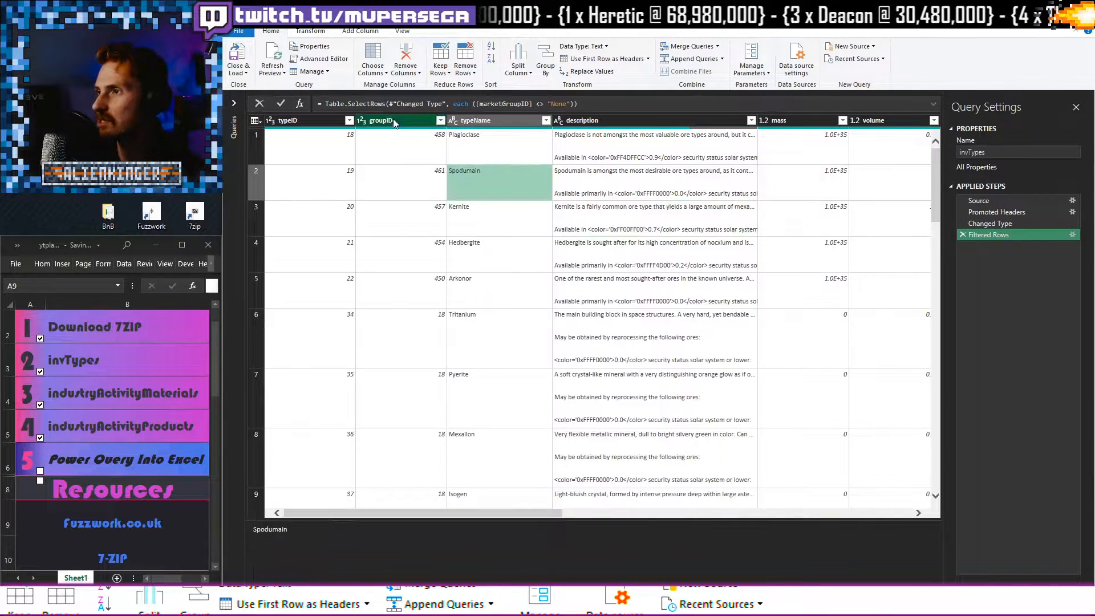
click(394, 122)
right_click(399, 122)
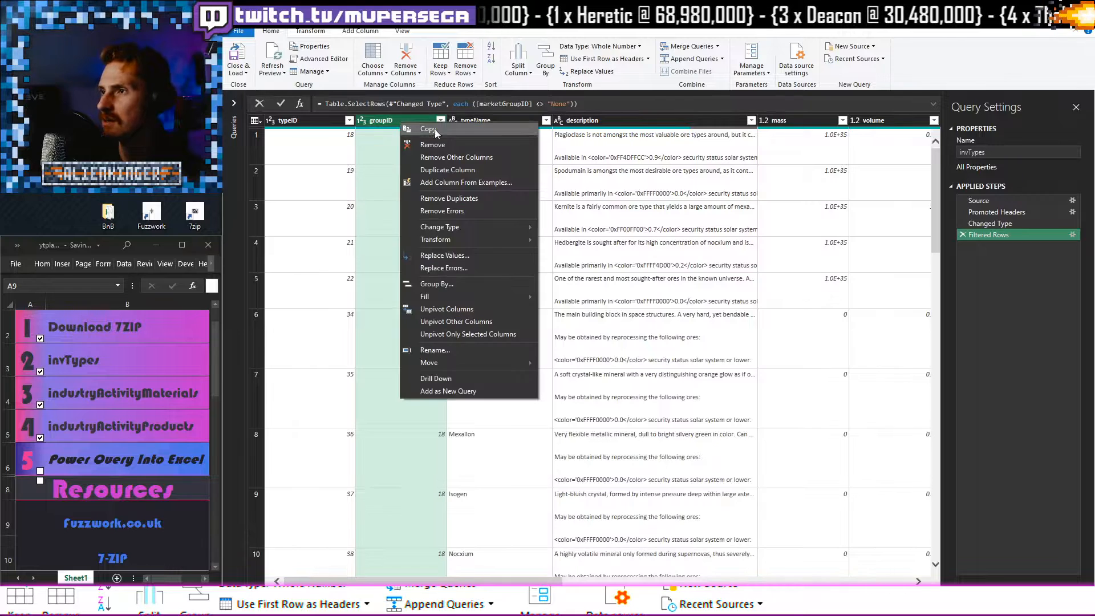
click(349, 149)
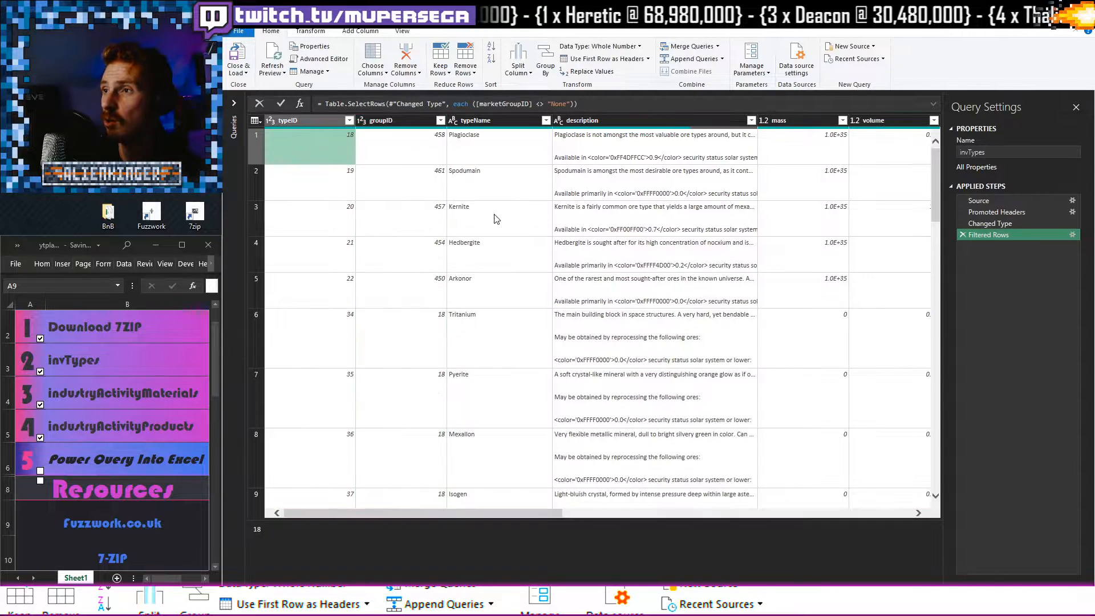
Keep only the typeID and typeName columns in the invTypes query and remove all other columns.
click(302, 120)
ctrl+click(463, 121)
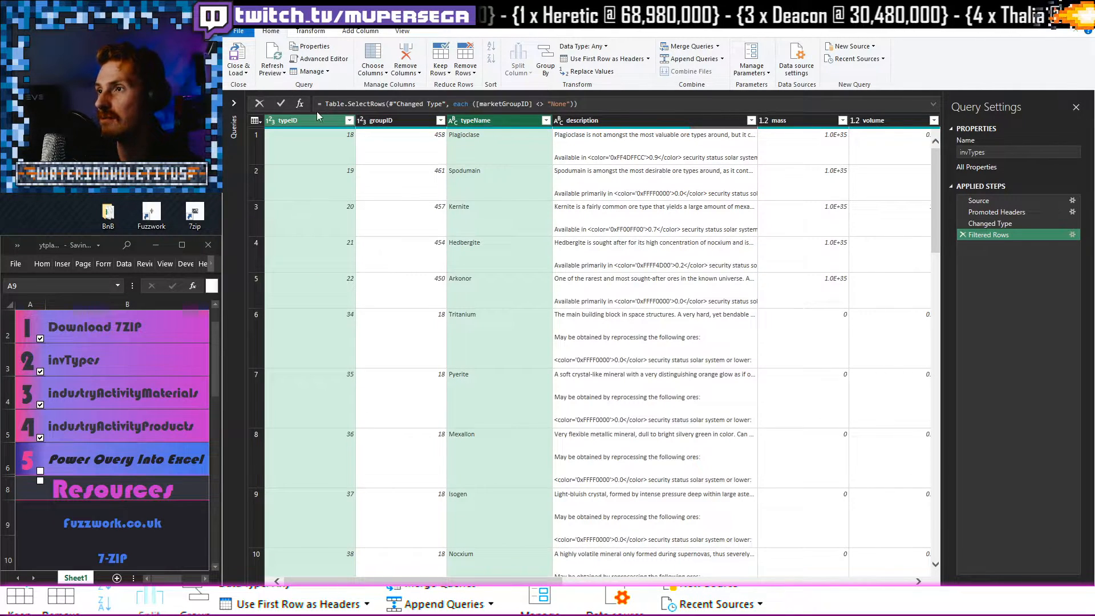
right_click(494, 118)
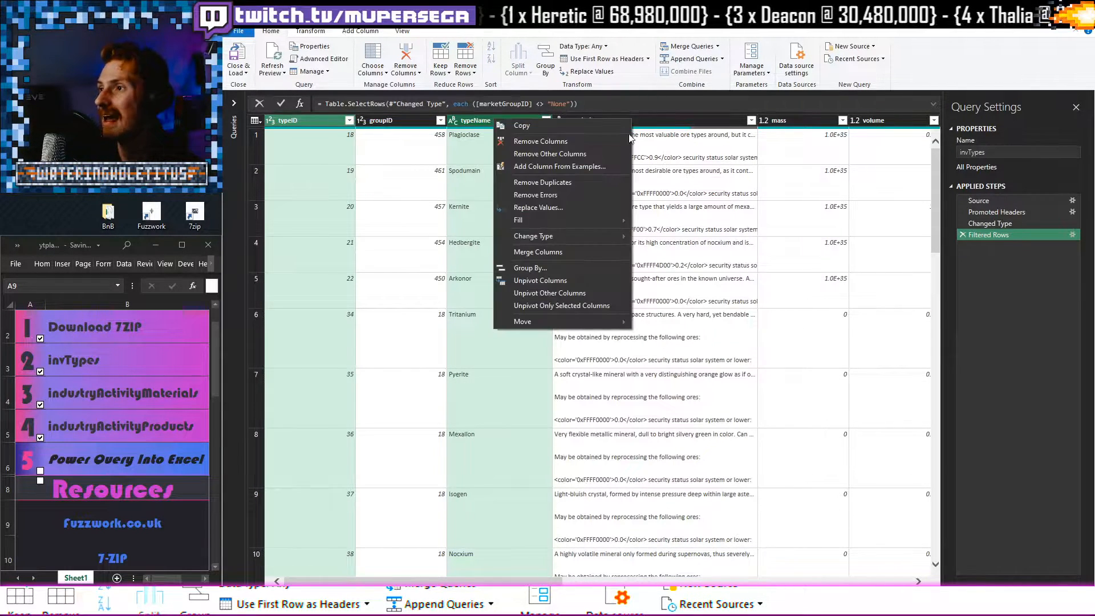
click(553, 155)
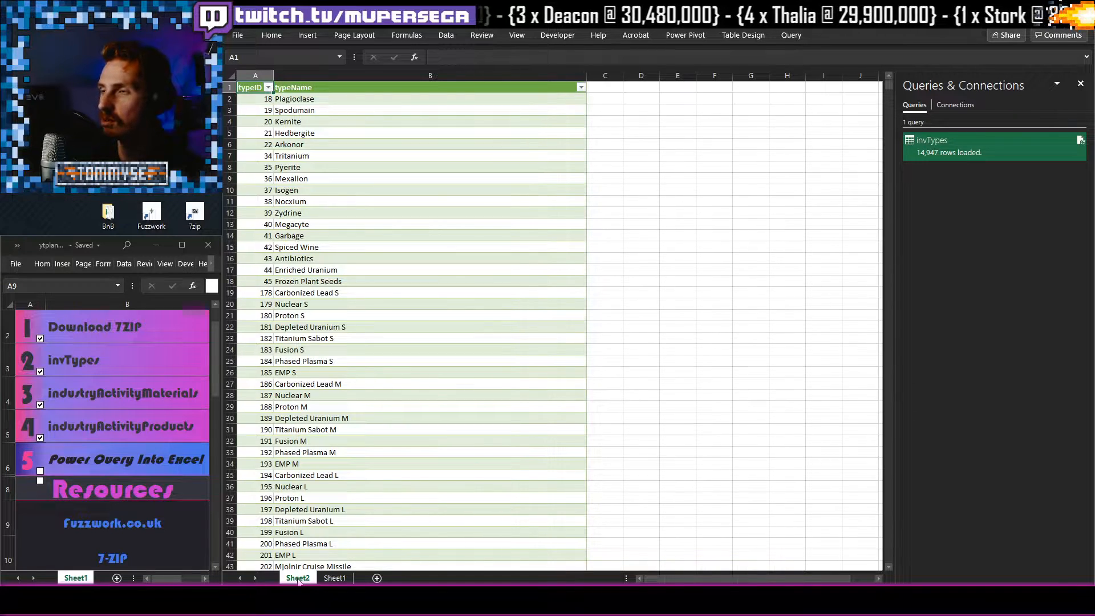
Rename the worksheet holding the loaded query table to invTypes and delete the empty Sheet1.
text(invTypes)
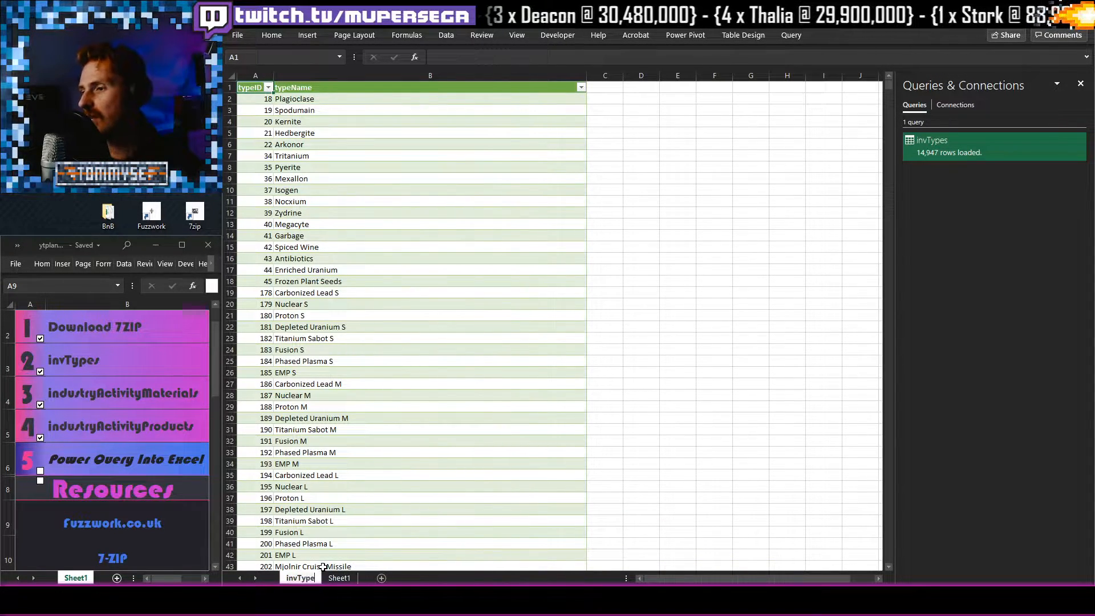
key(Return)
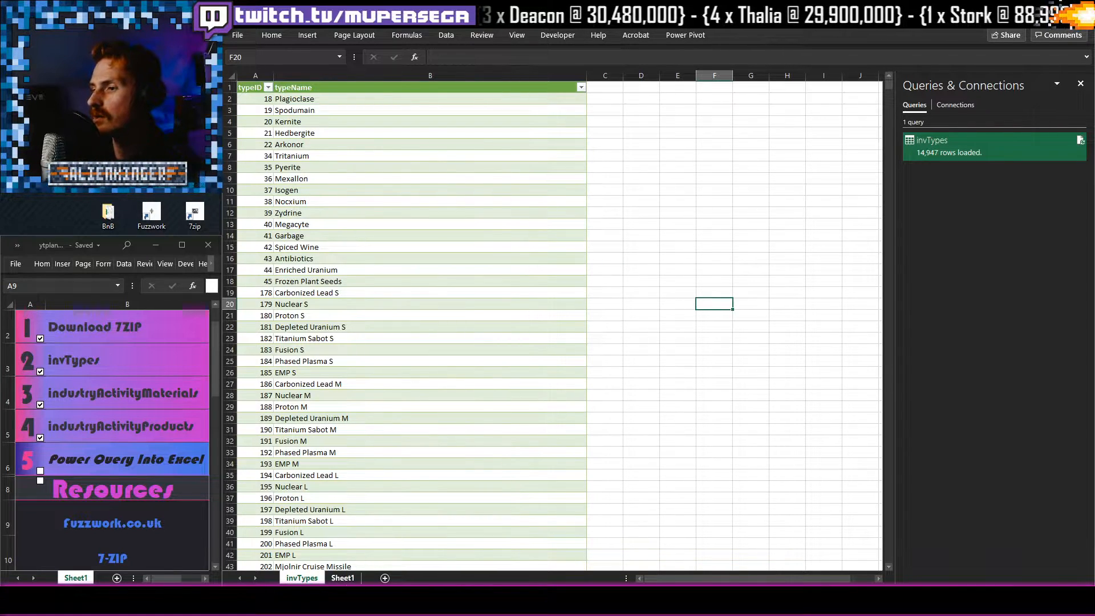
right_click(349, 577)
click(382, 443)
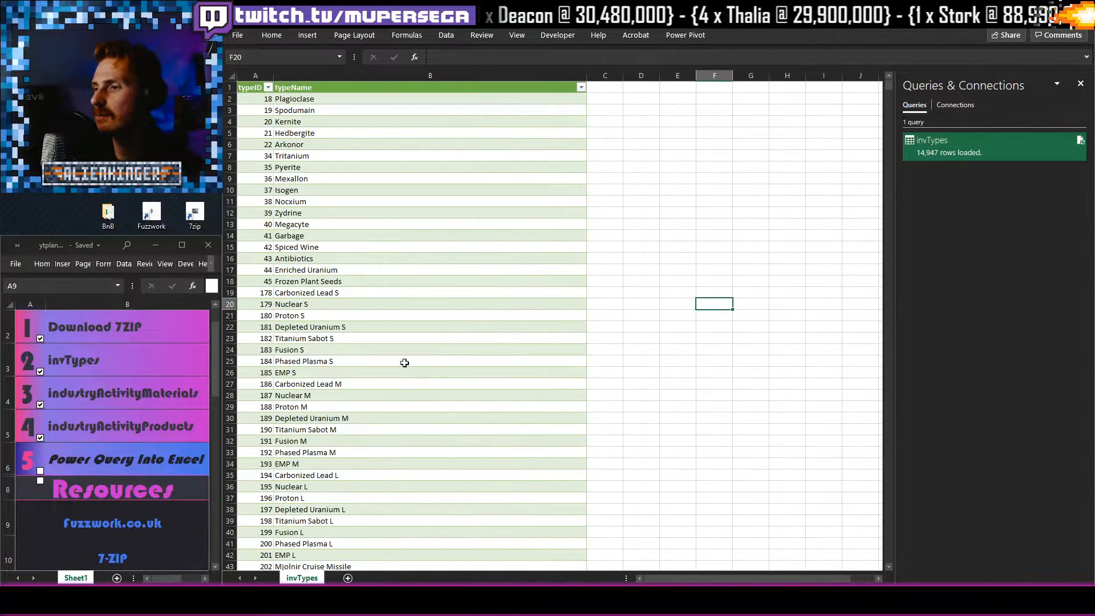
click(633, 146)
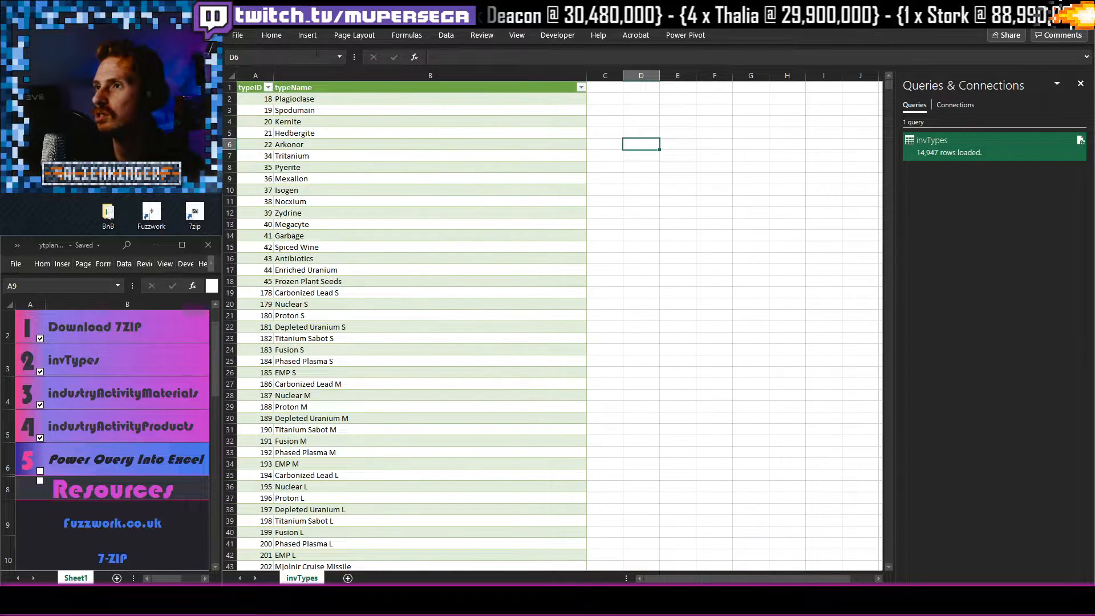
click(448, 35)
click(239, 69)
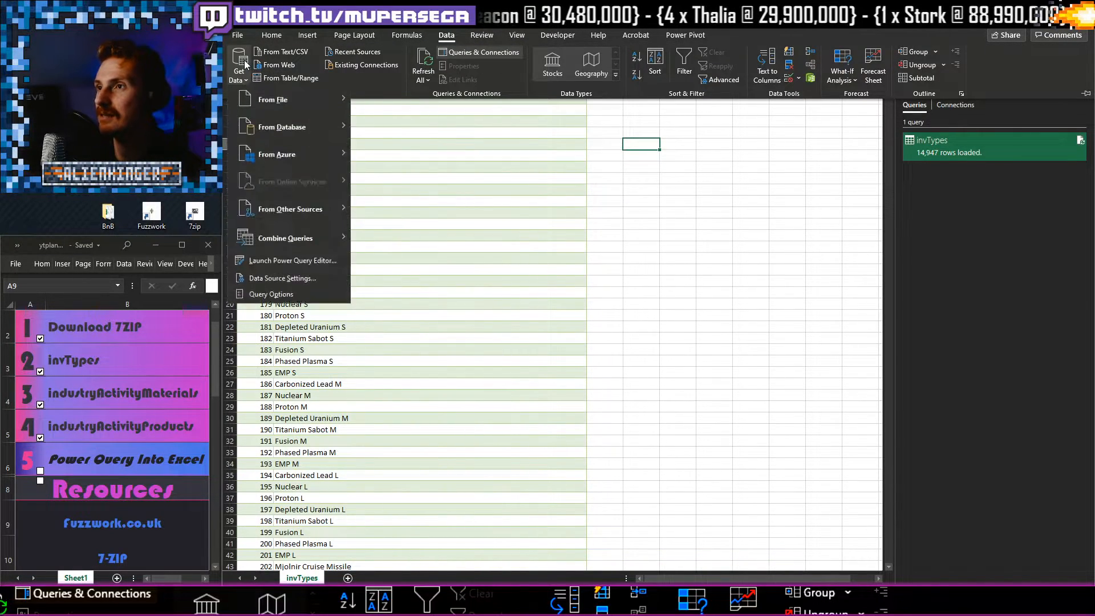
mouse_move(334, 95)
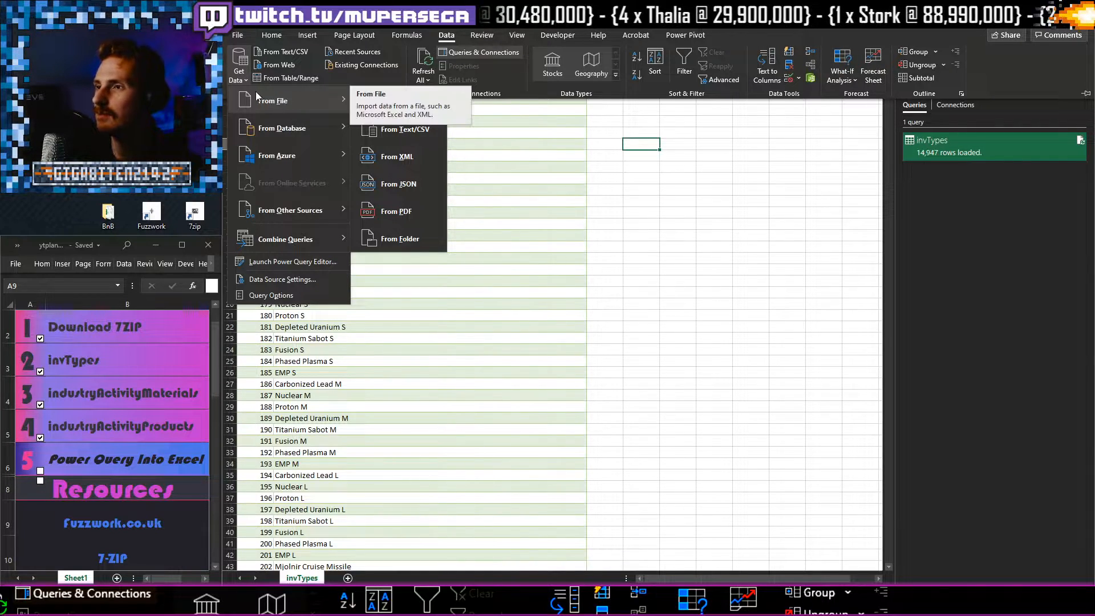
click(673, 232)
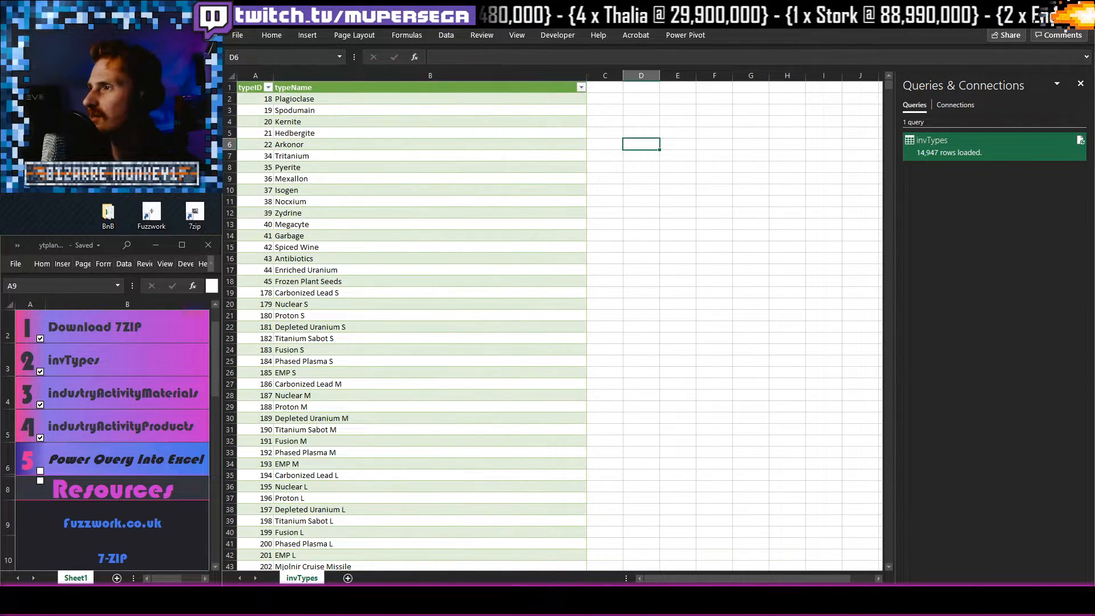
Import industryActivityProducts.csv from the BnB desktop folder as Text/CSV data and load it directly into a new worksheet.
click(446, 36)
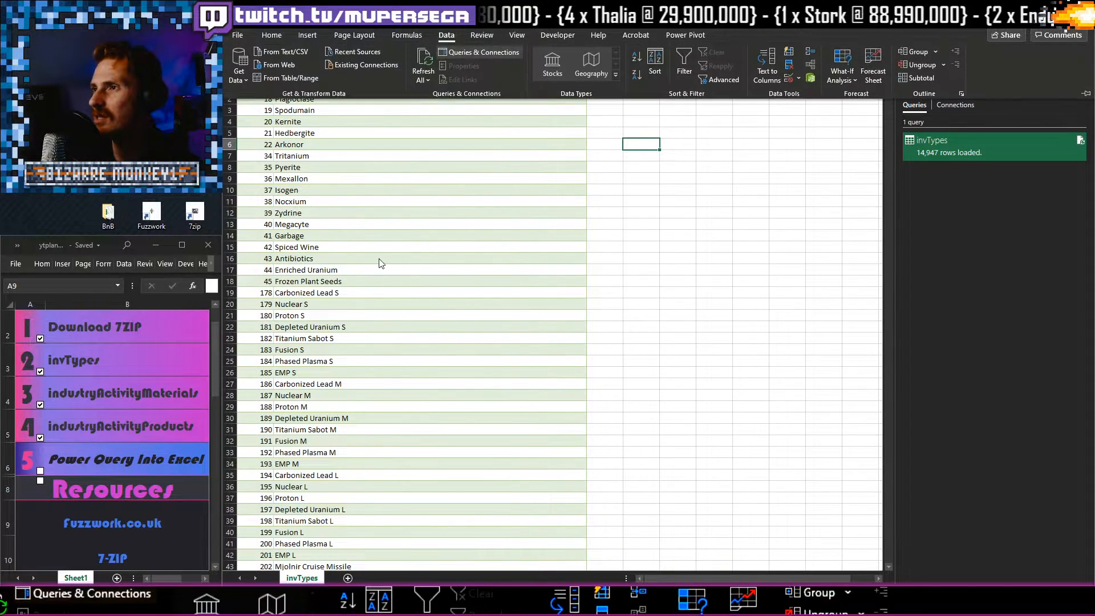
click(243, 73)
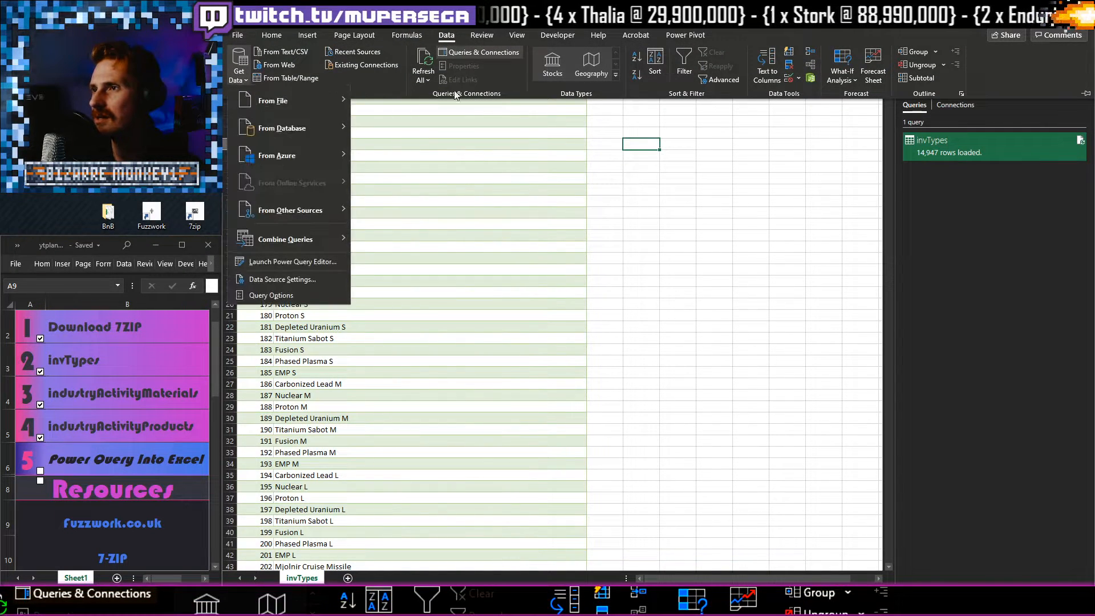
click(405, 129)
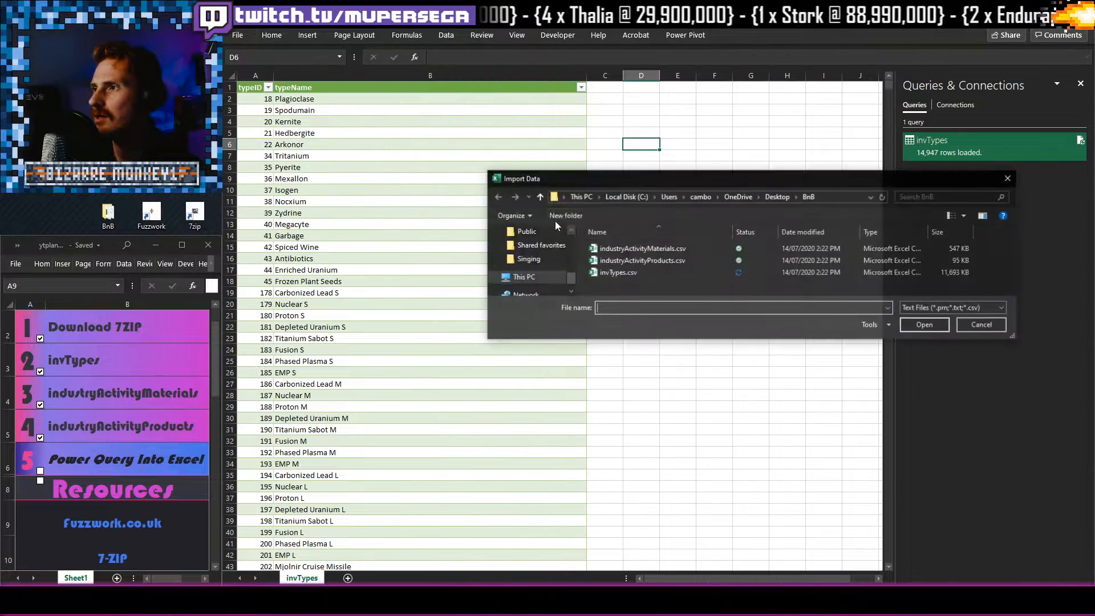
click(623, 260)
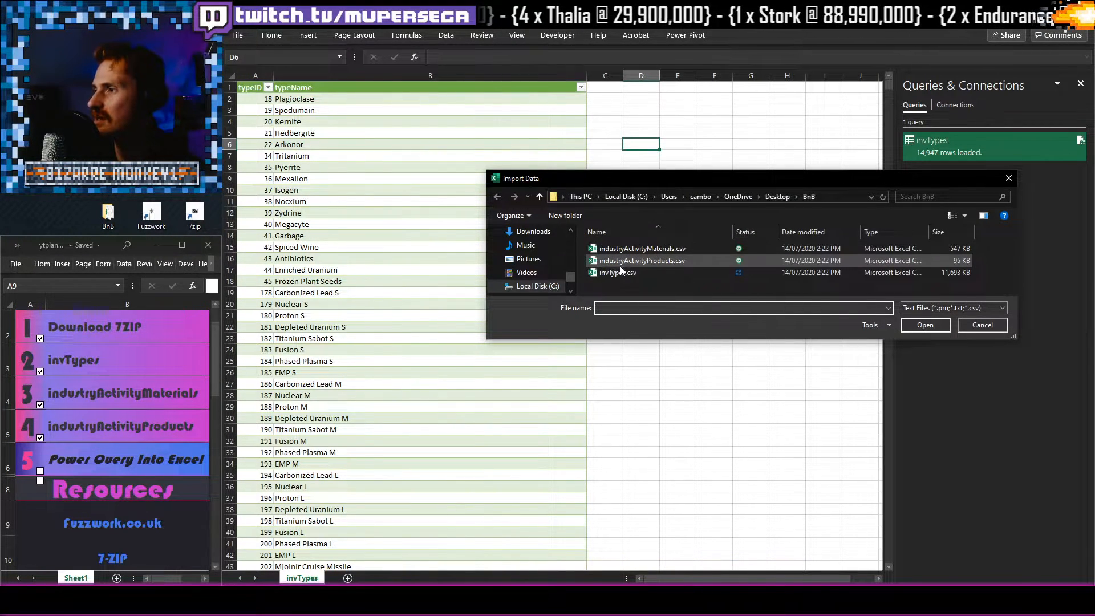
click(926, 325)
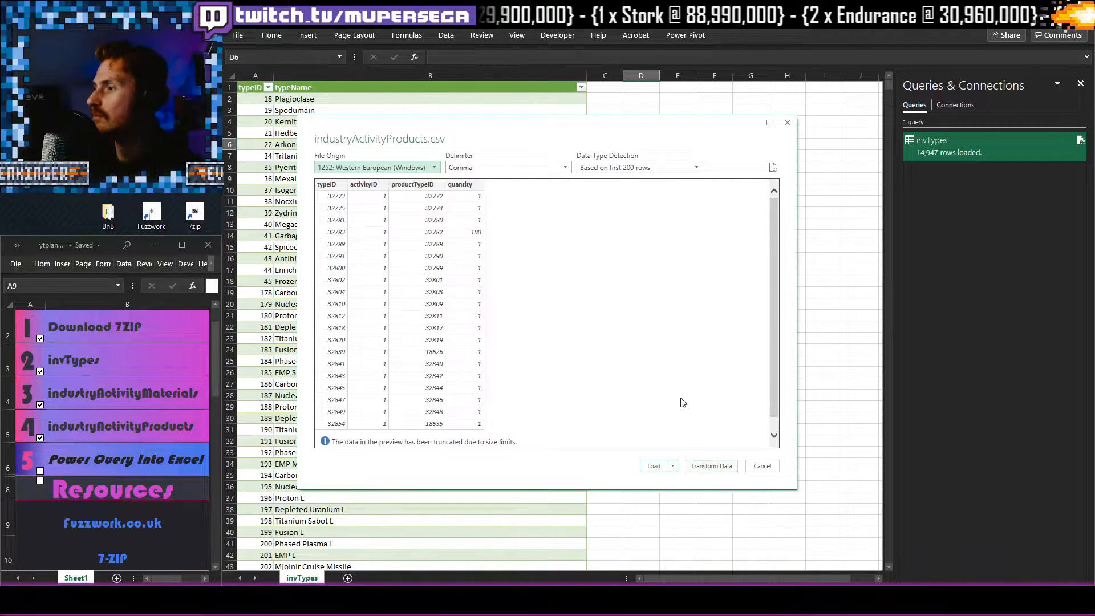
click(654, 465)
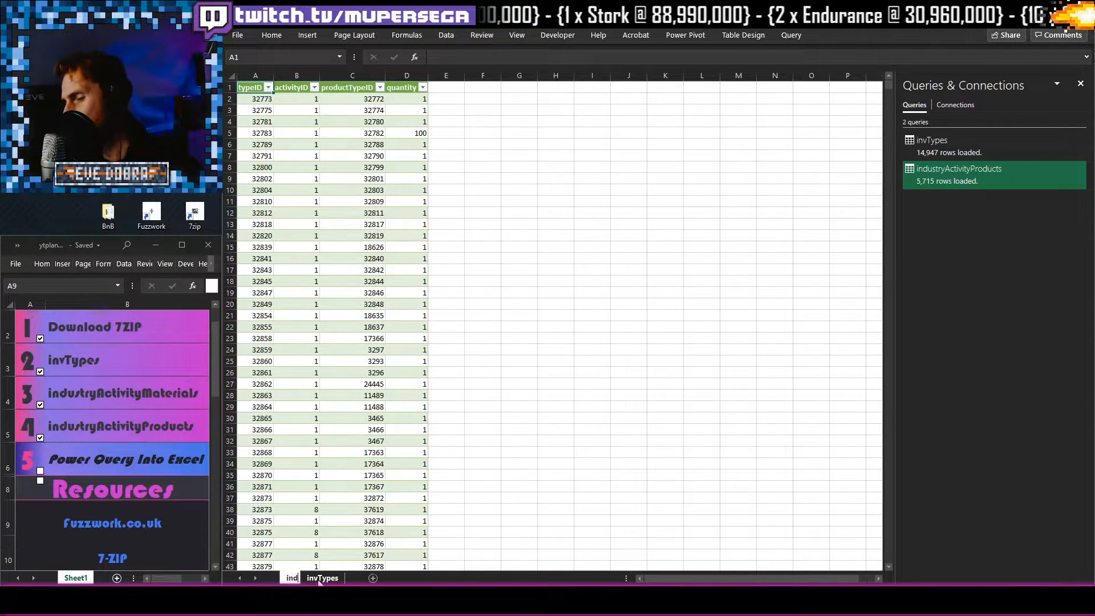
Rename the worksheet holding the newly loaded products table to industryActivityProducts.
click(319, 582)
text(industryAc)
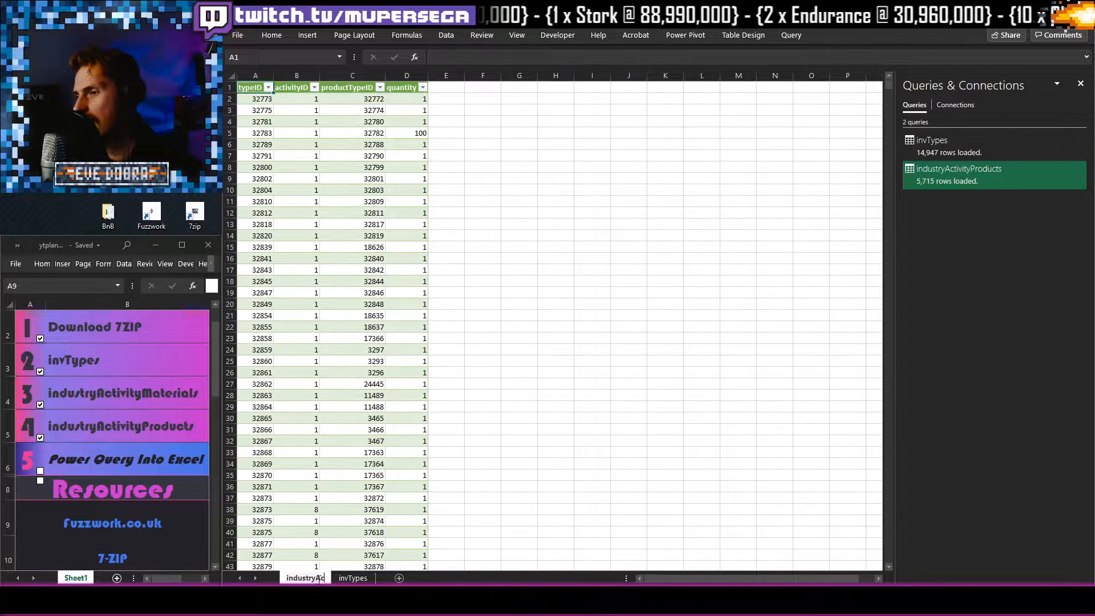
text(tivity)
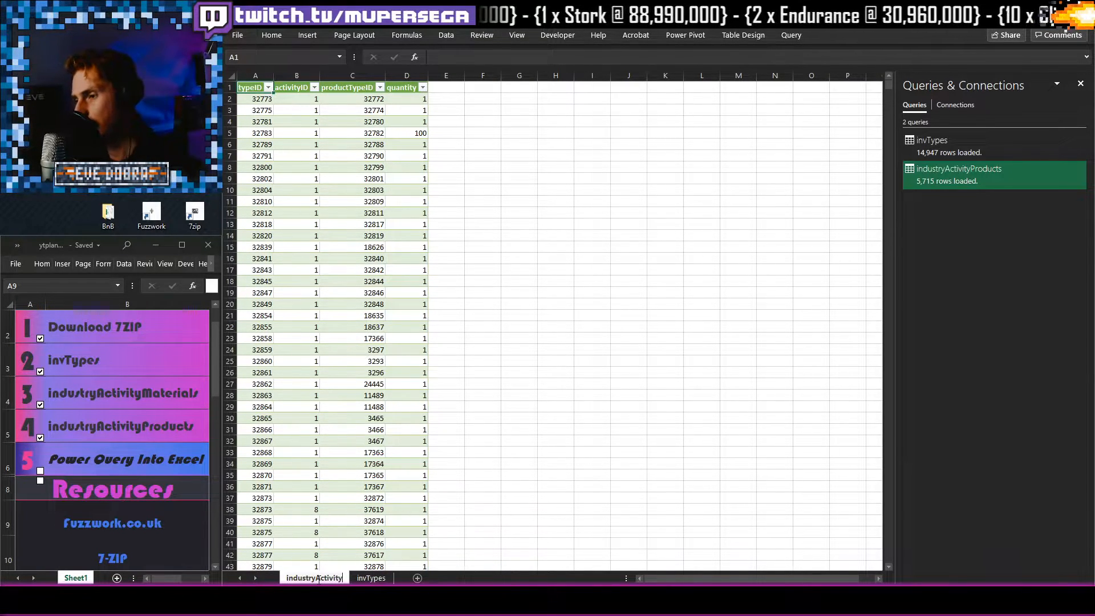
text(Products)
key(Return)
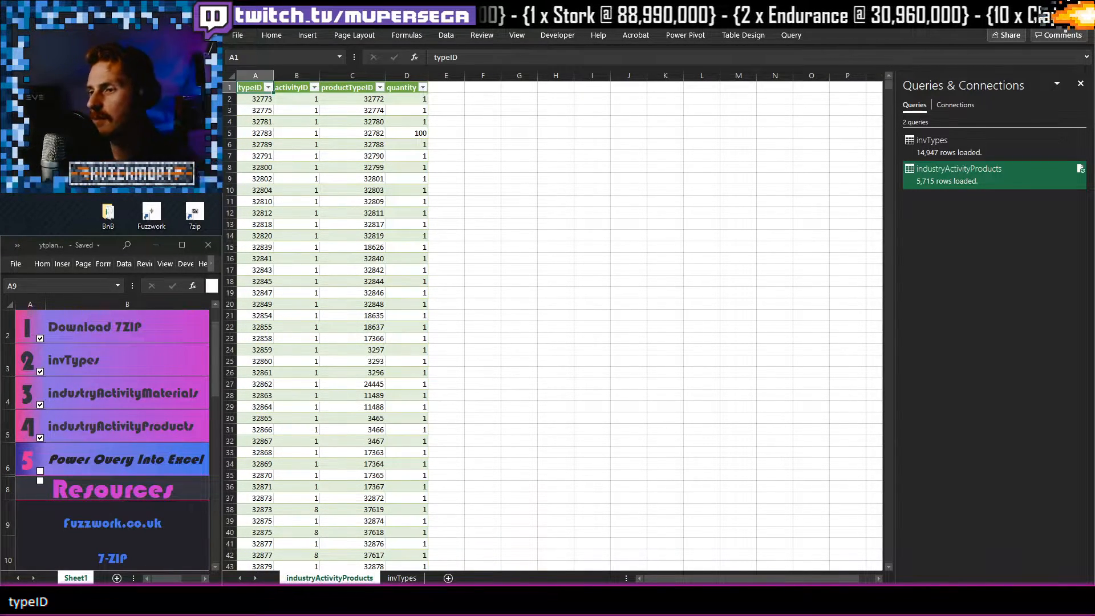
drag(551, 144, 553, 156)
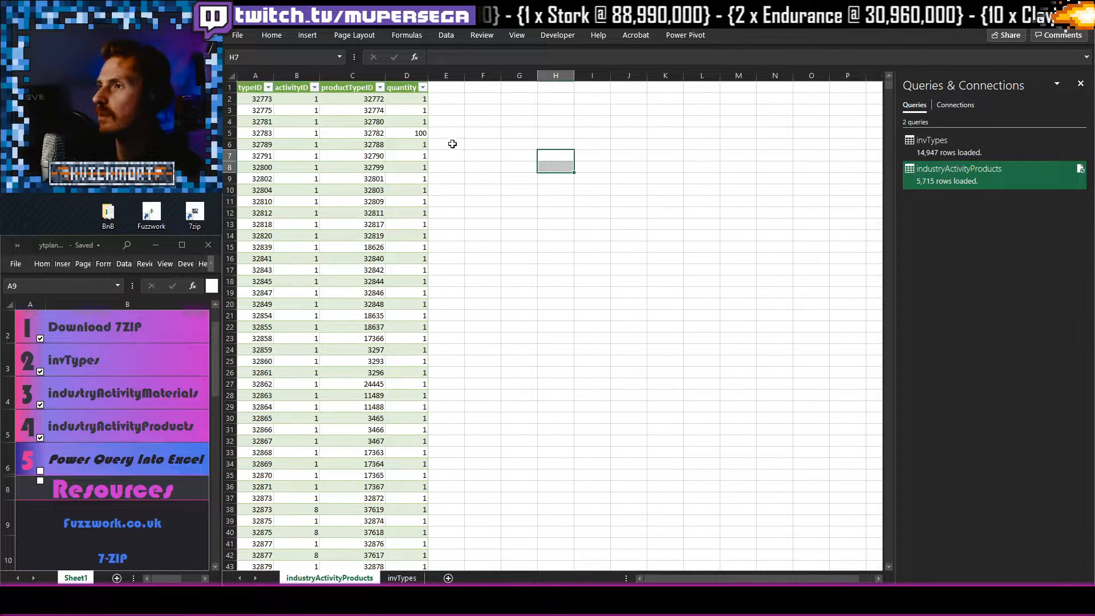
Import industryActivityMaterials.csv from the BnB desktop folder as Text/CSV data and load it directly into a new worksheet.
click(446, 34)
click(239, 66)
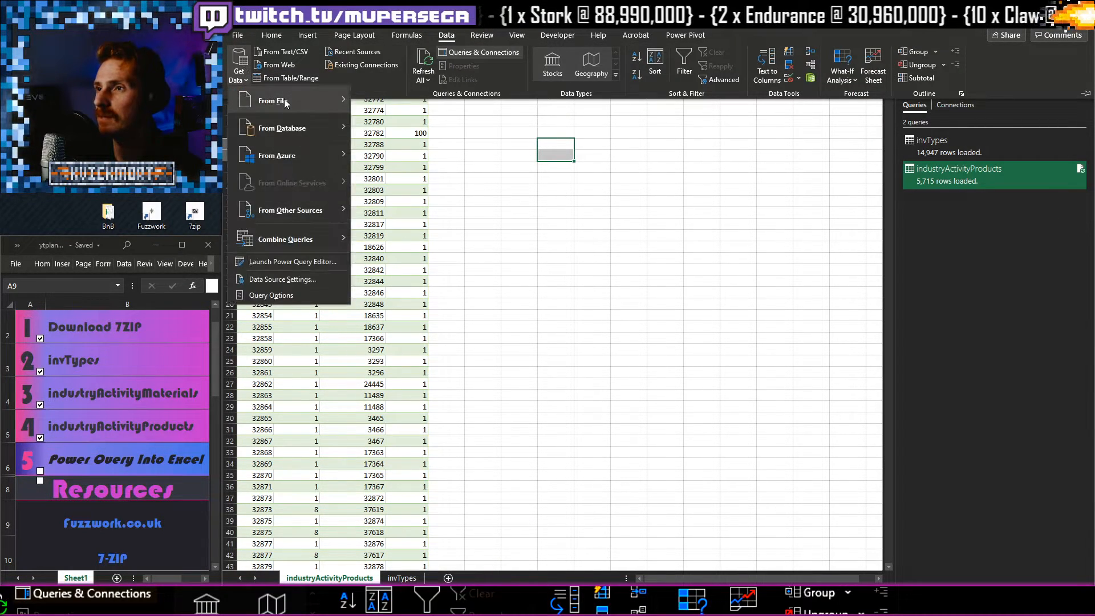
mouse_move(285, 103)
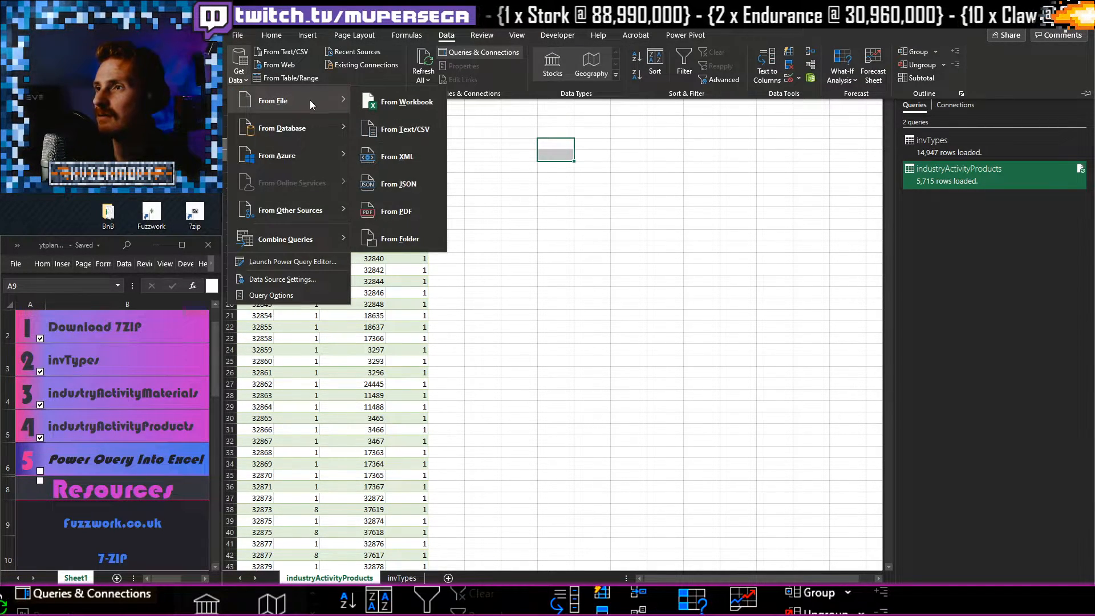
click(411, 133)
click(640, 249)
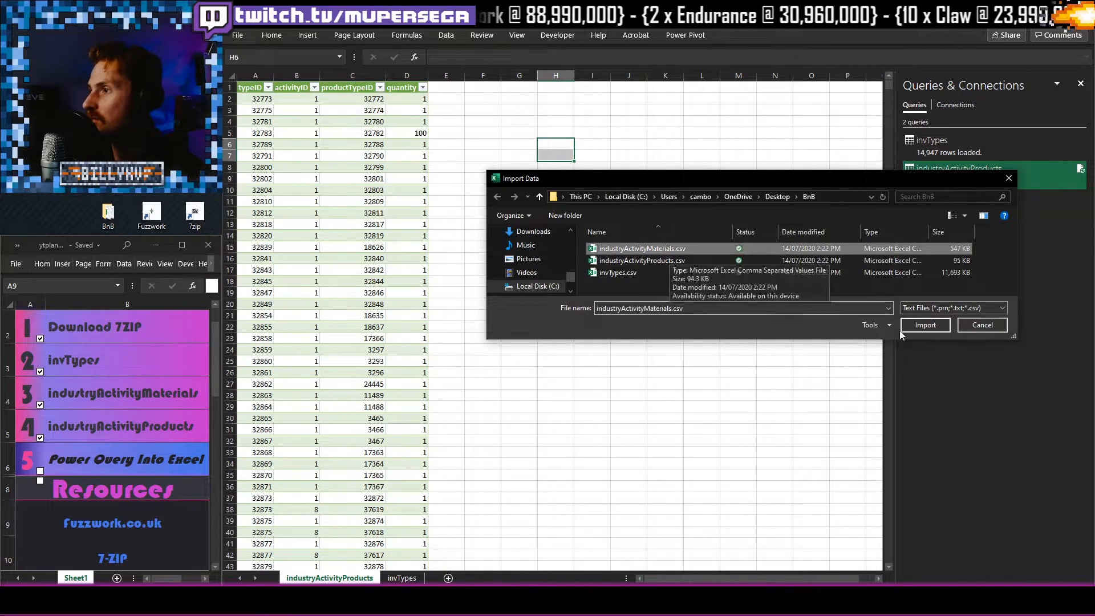
click(924, 325)
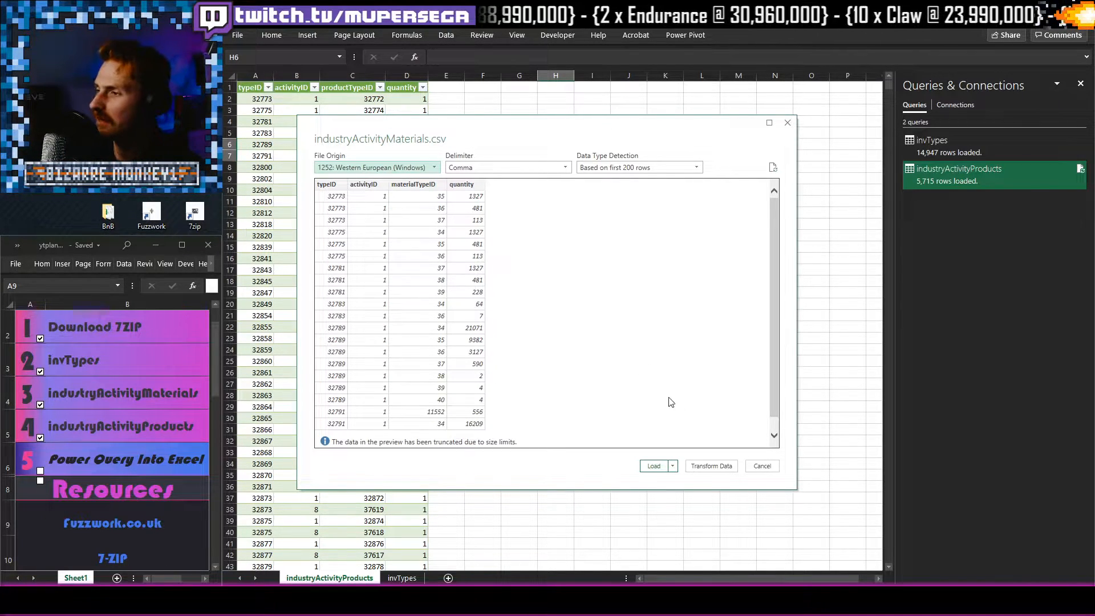
click(652, 464)
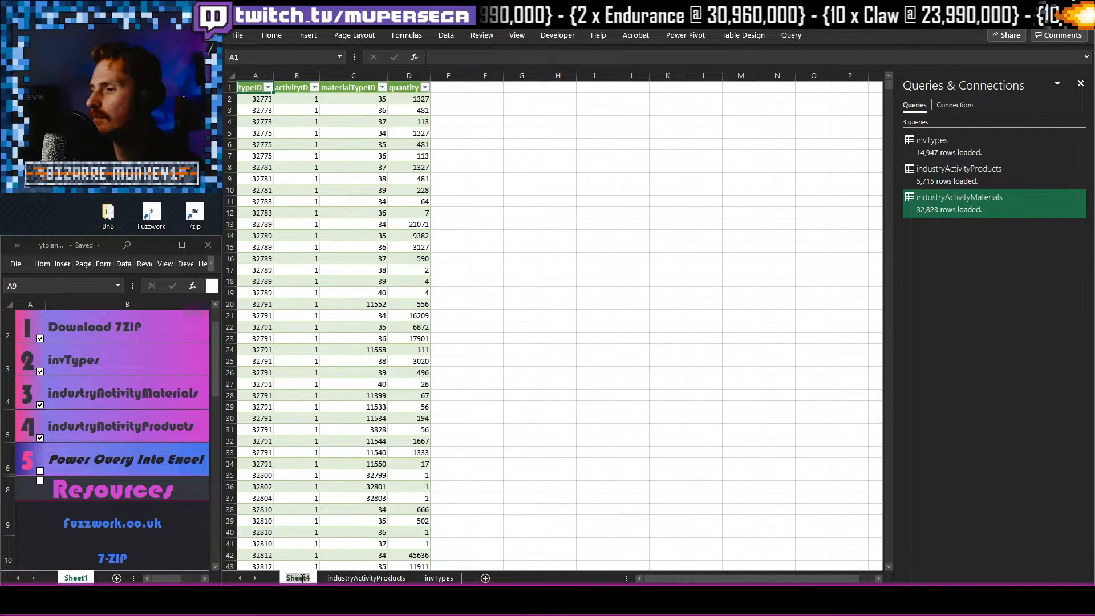
Rename the worksheet holding the newly loaded materials table to industryActivityMaterials.
double_click(303, 579)
text(industry)
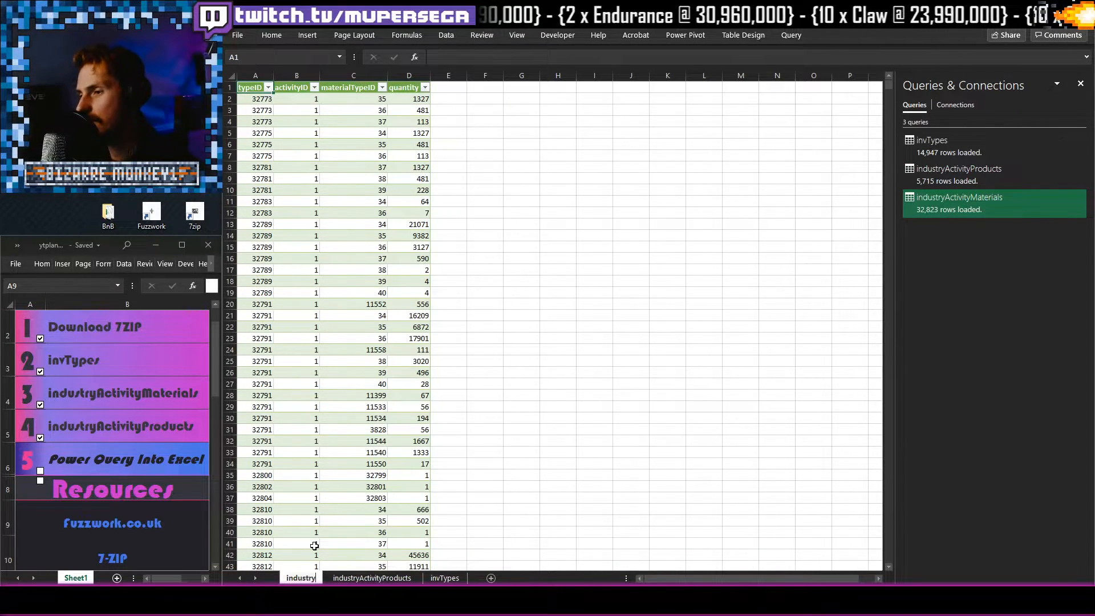
text(ActivityMaterials)
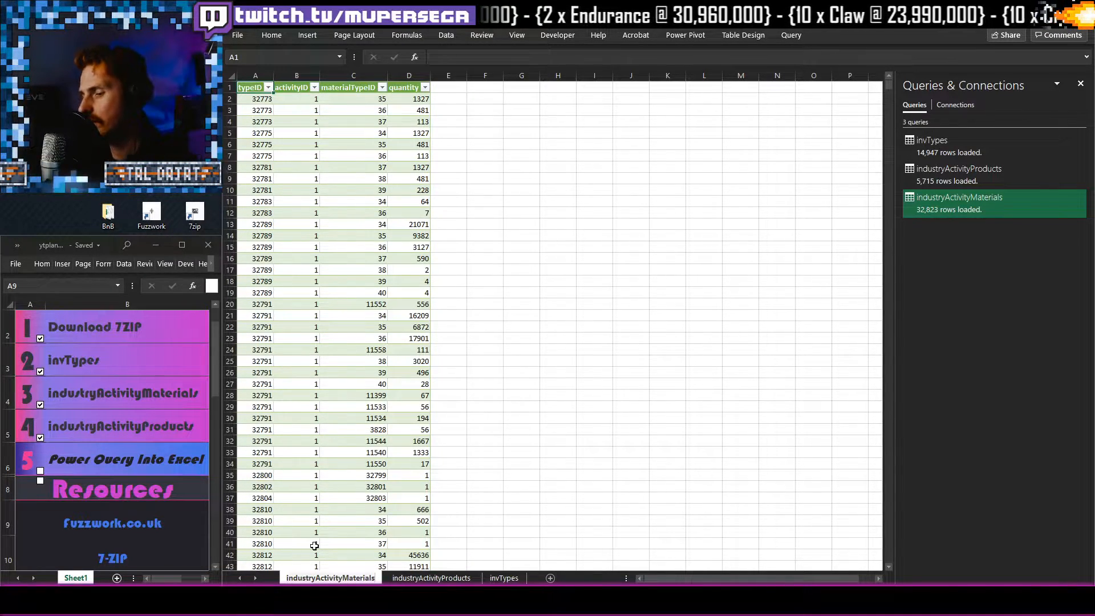
click(567, 340)
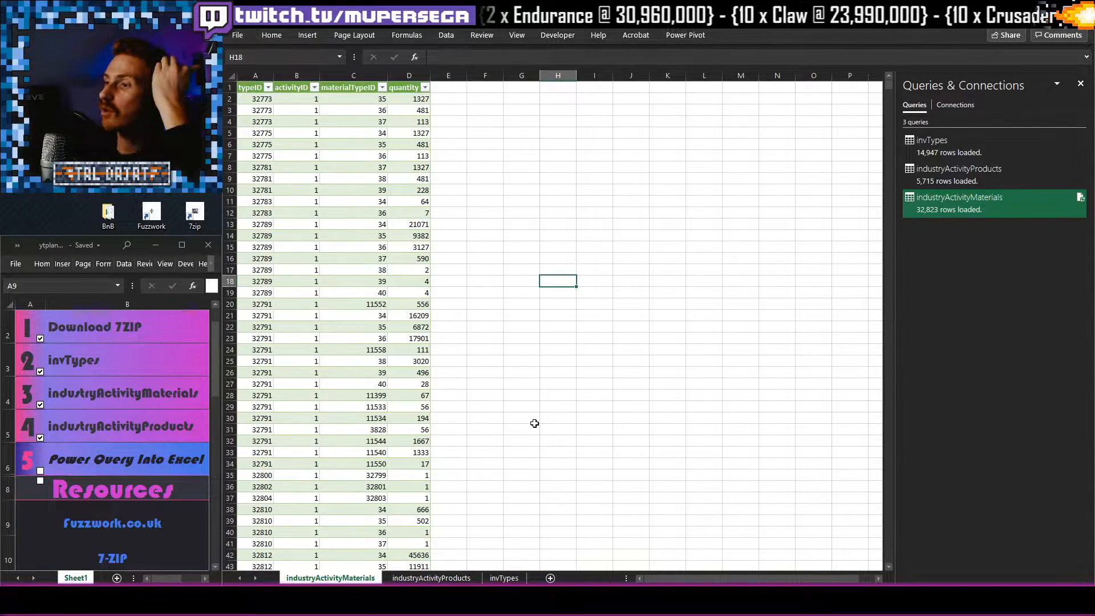
click(509, 235)
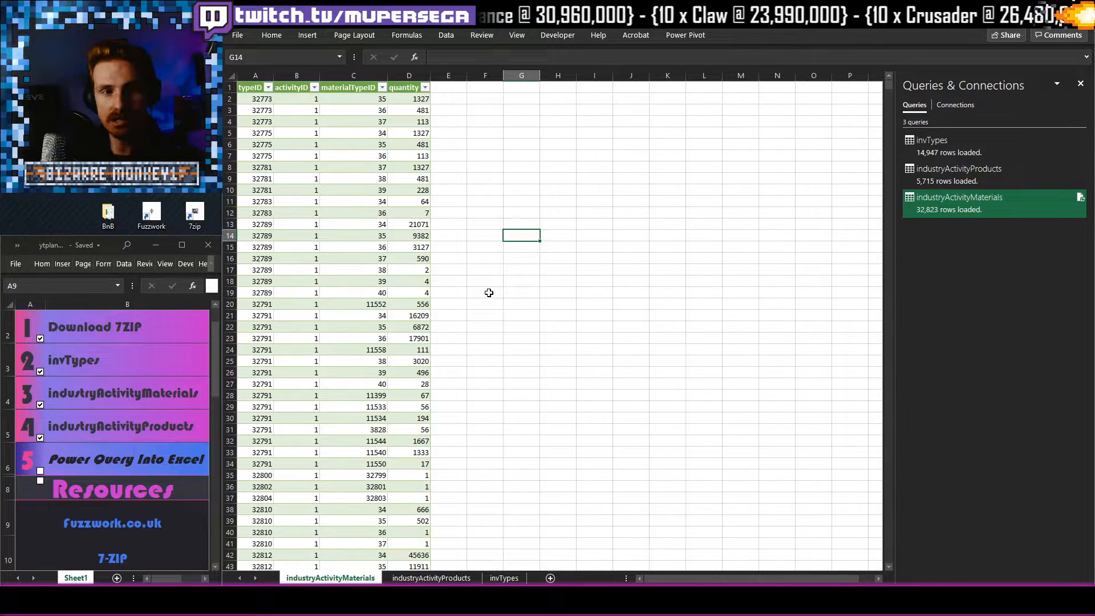
click(560, 241)
Examine on the invTypes sheet how each typeName pairs with its typeID, using Spodumain, Tritanium, Pyerite and Isogen as examples.
click(502, 579)
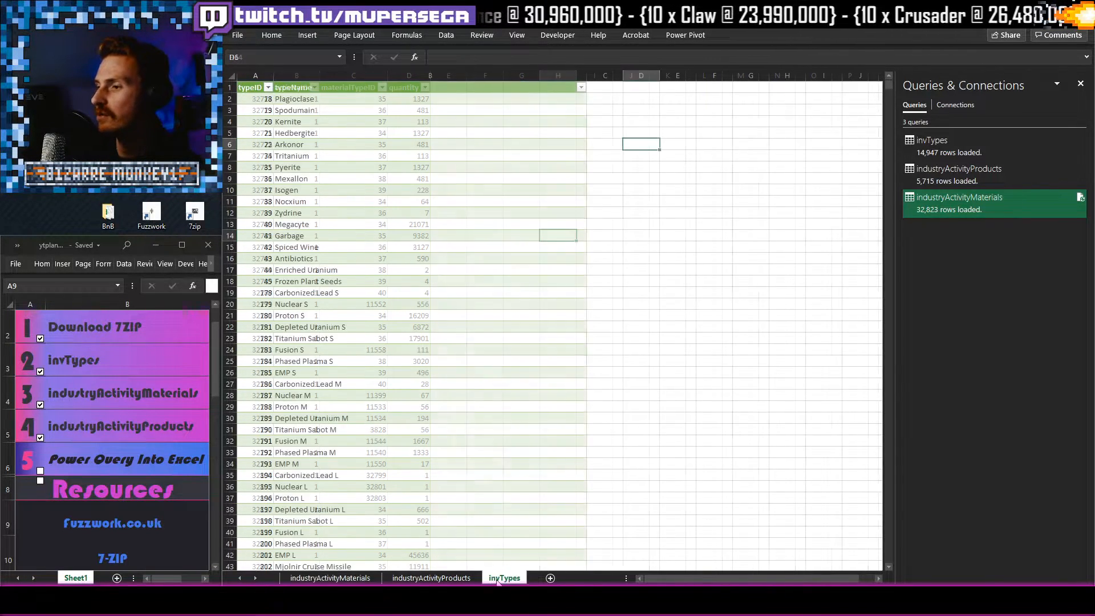
click(350, 190)
drag(362, 104, 354, 521)
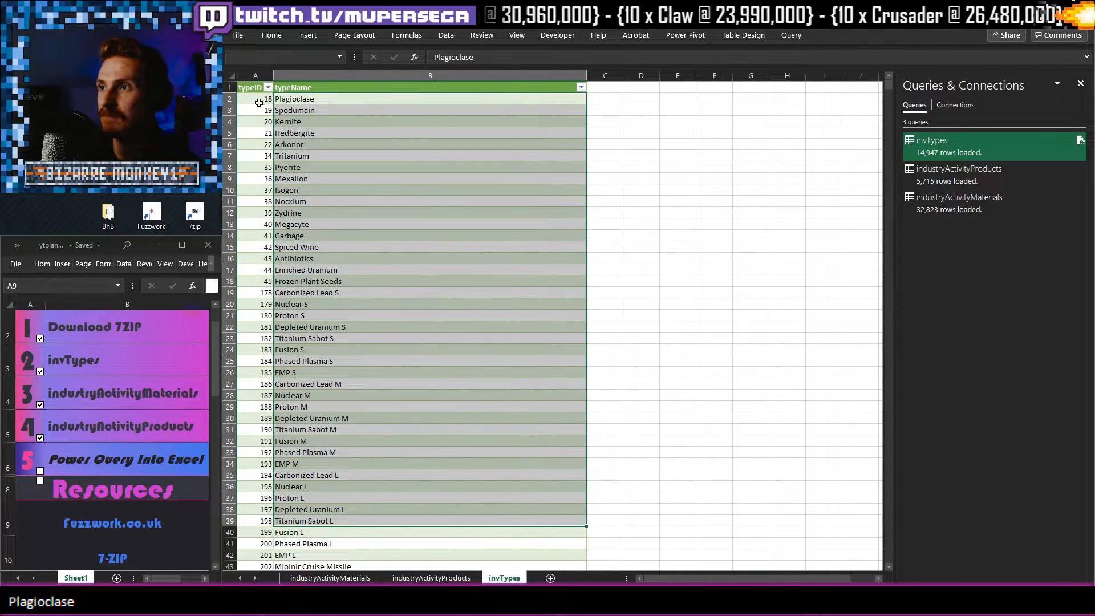
click(639, 224)
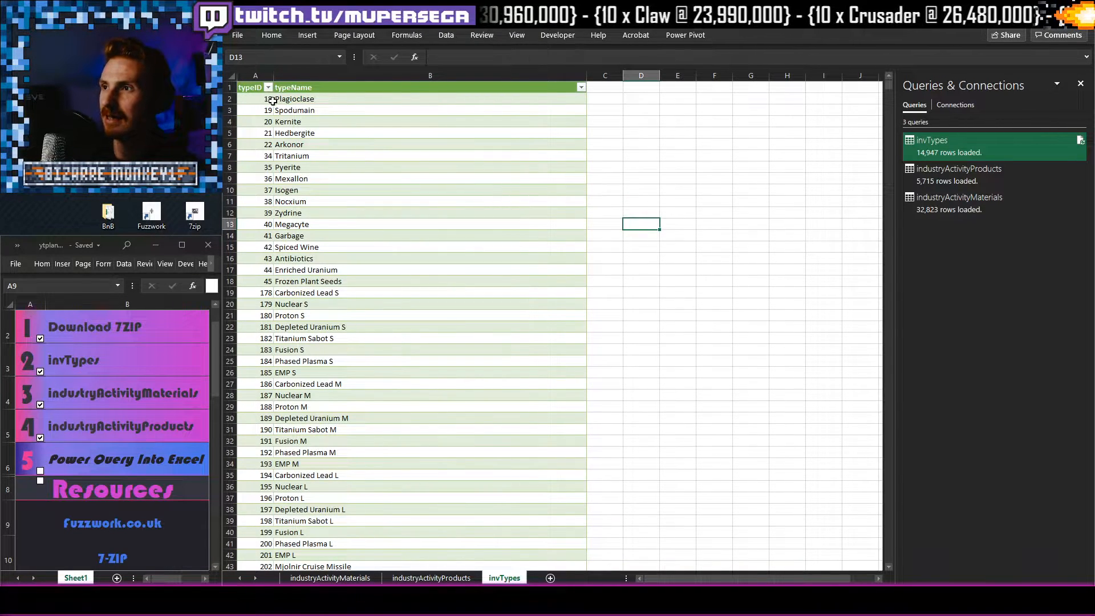
click(293, 109)
click(267, 109)
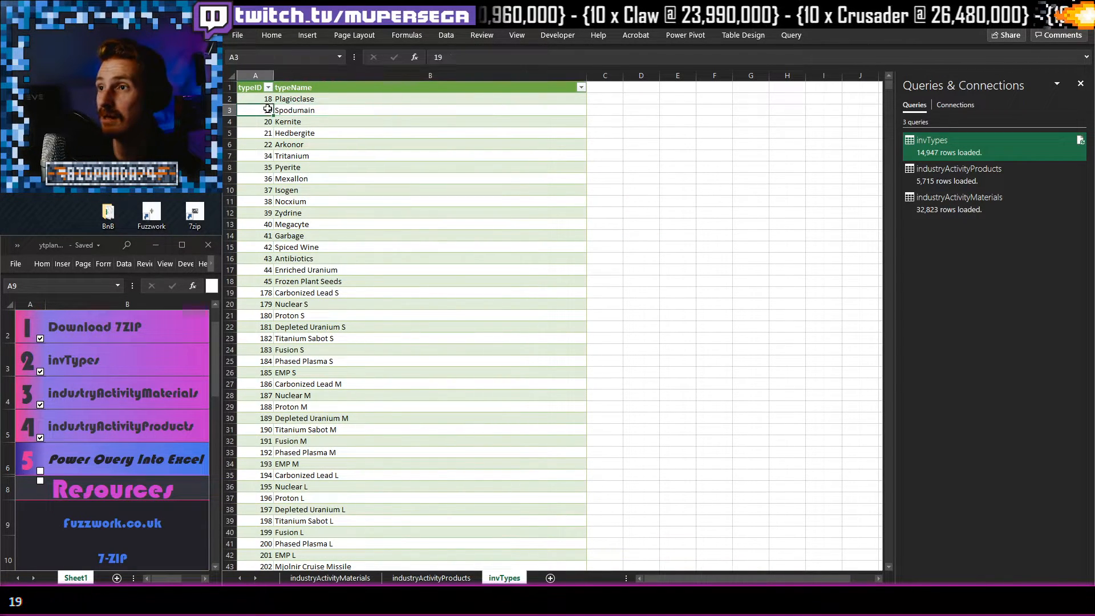
click(292, 155)
click(261, 154)
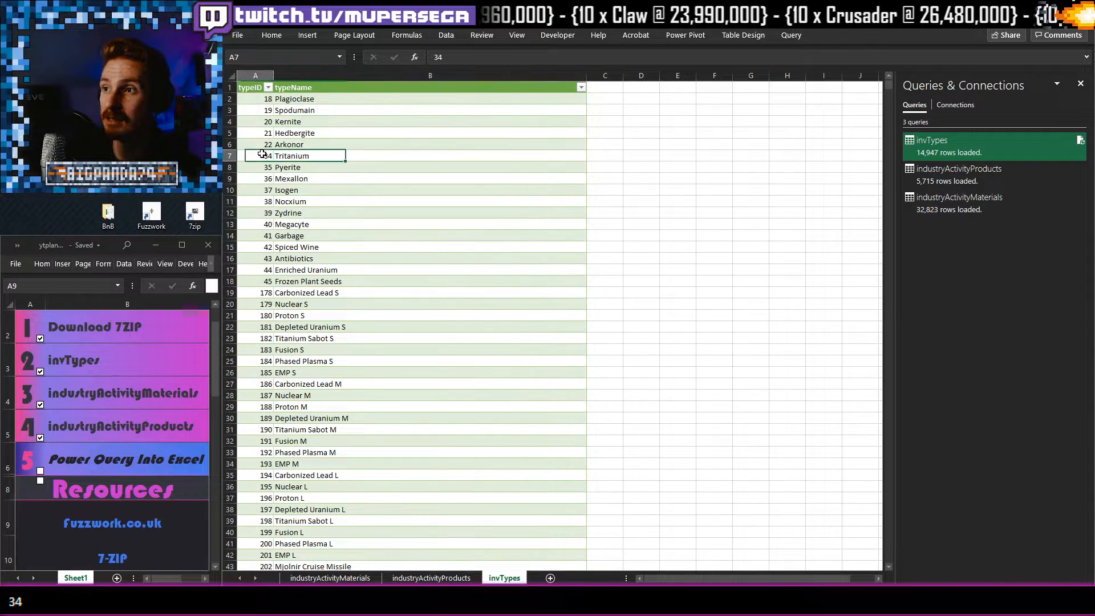
click(288, 166)
click(269, 166)
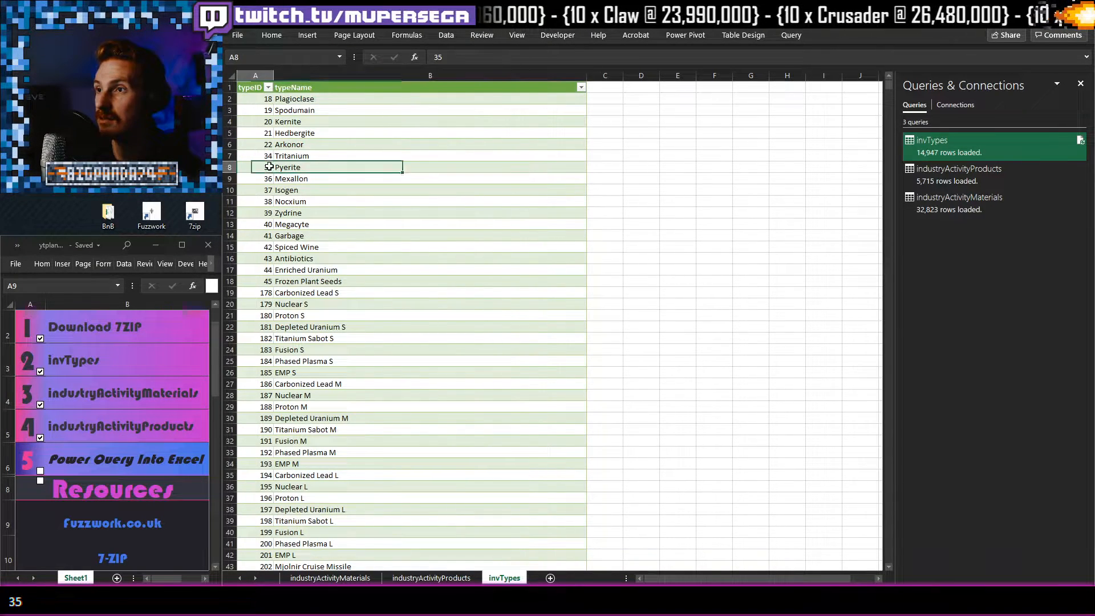
click(287, 190)
click(263, 190)
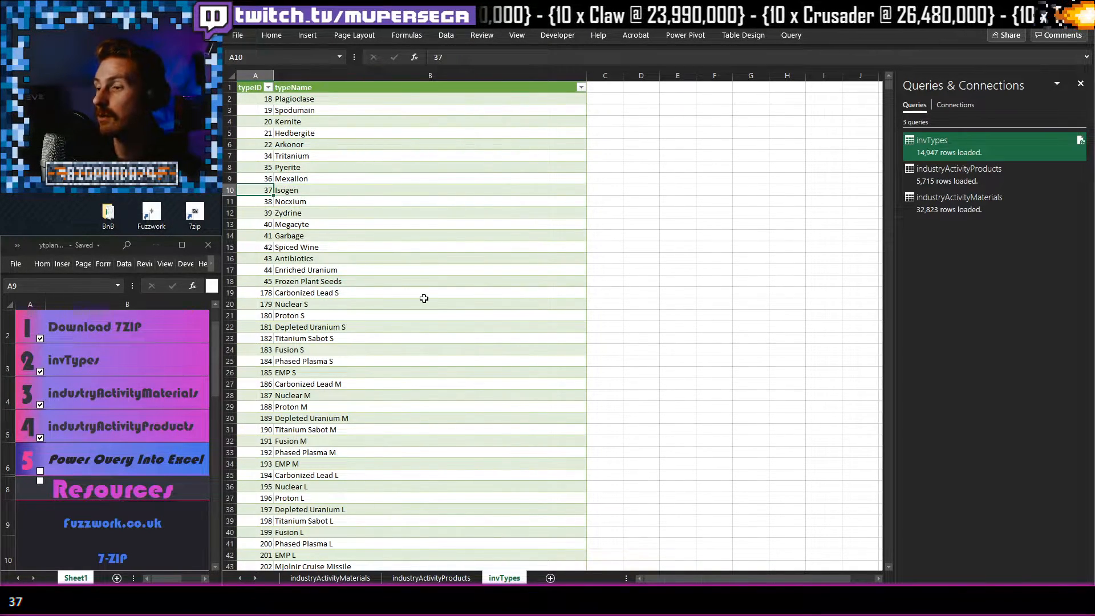
click(657, 346)
click(527, 248)
drag(645, 305, 638, 314)
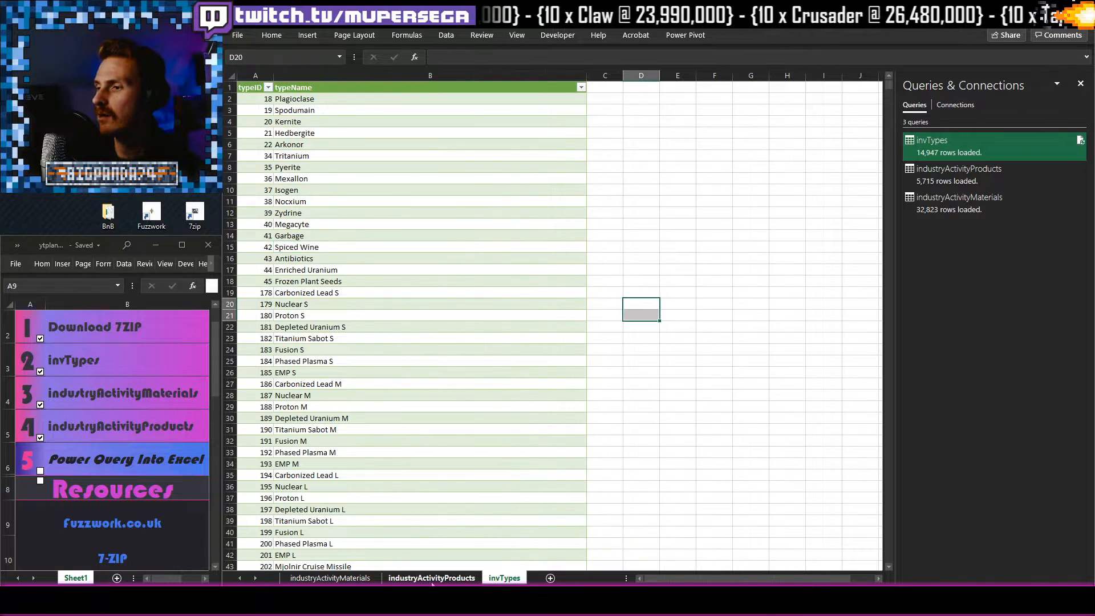
Examine the typeID, activityID and productTypeID columns on the industryActivityProducts sheet.
click(423, 580)
click(479, 169)
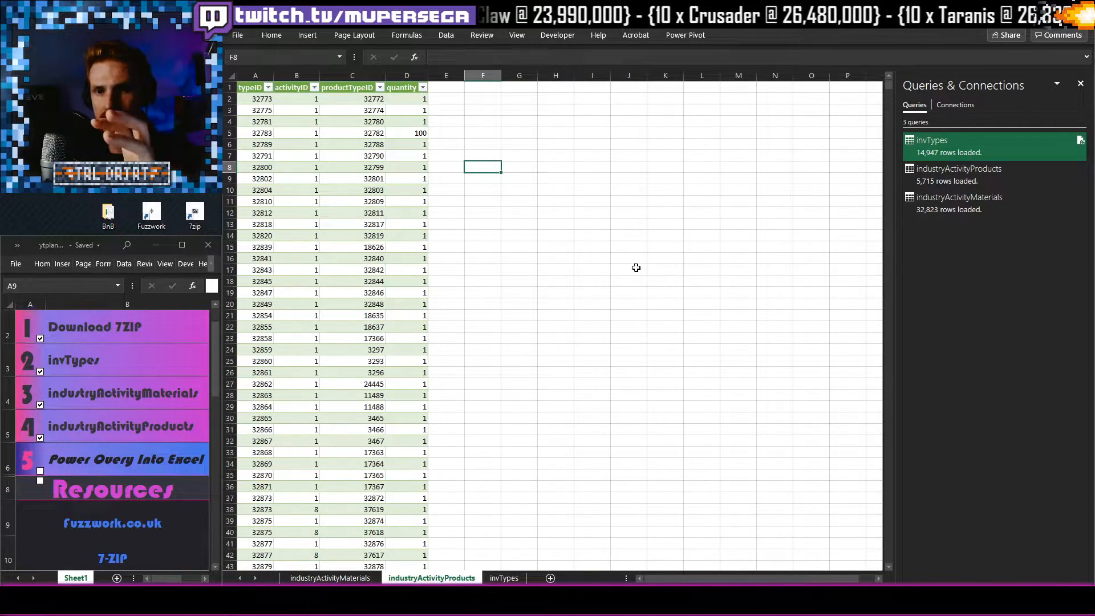
click(645, 189)
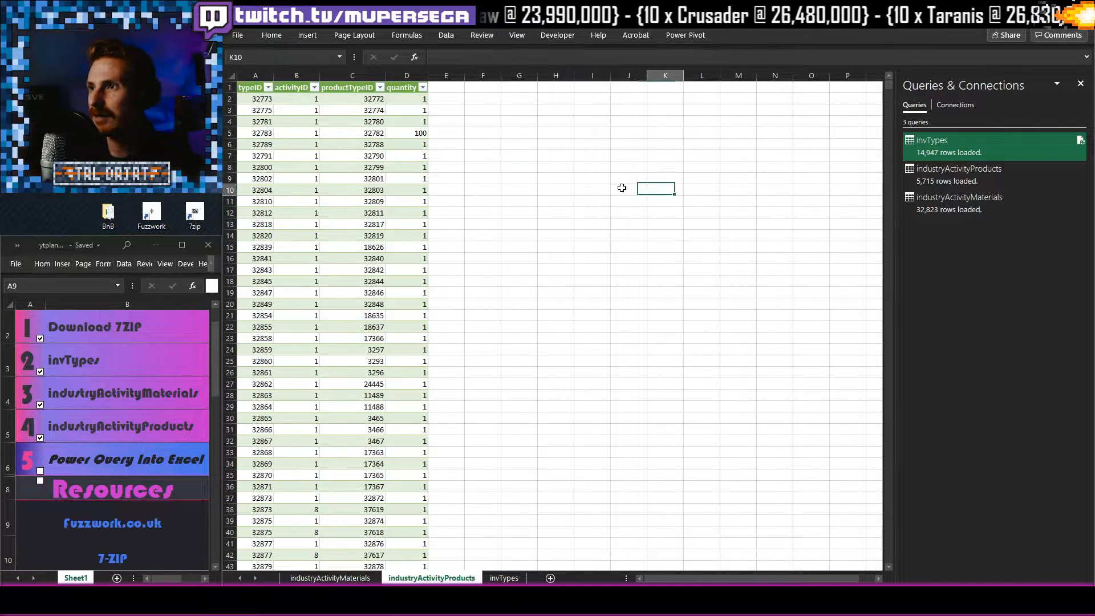
click(263, 78)
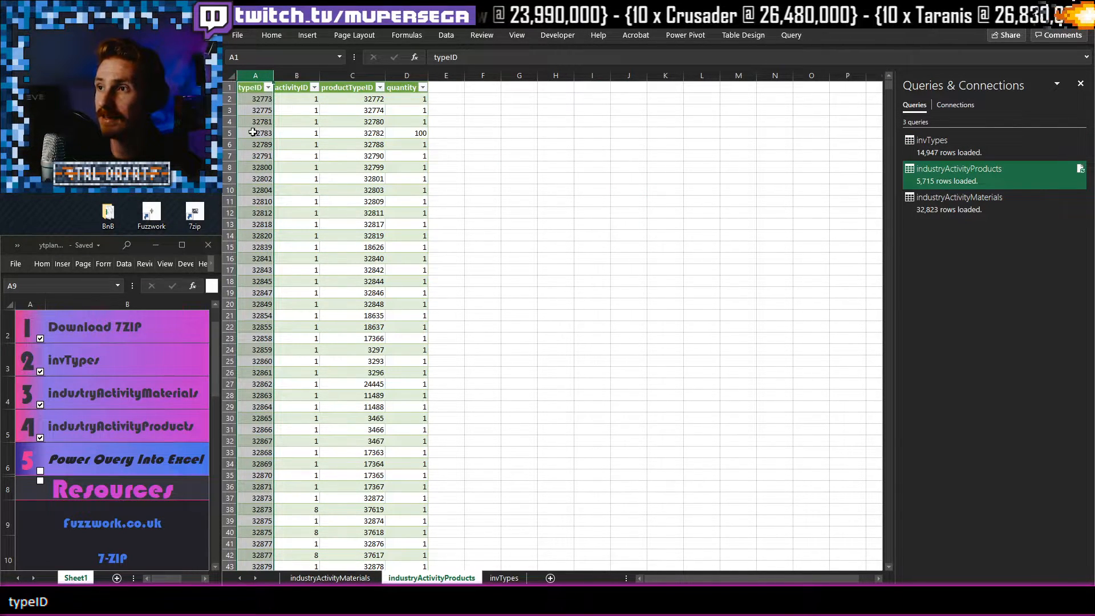
click(519, 179)
click(301, 76)
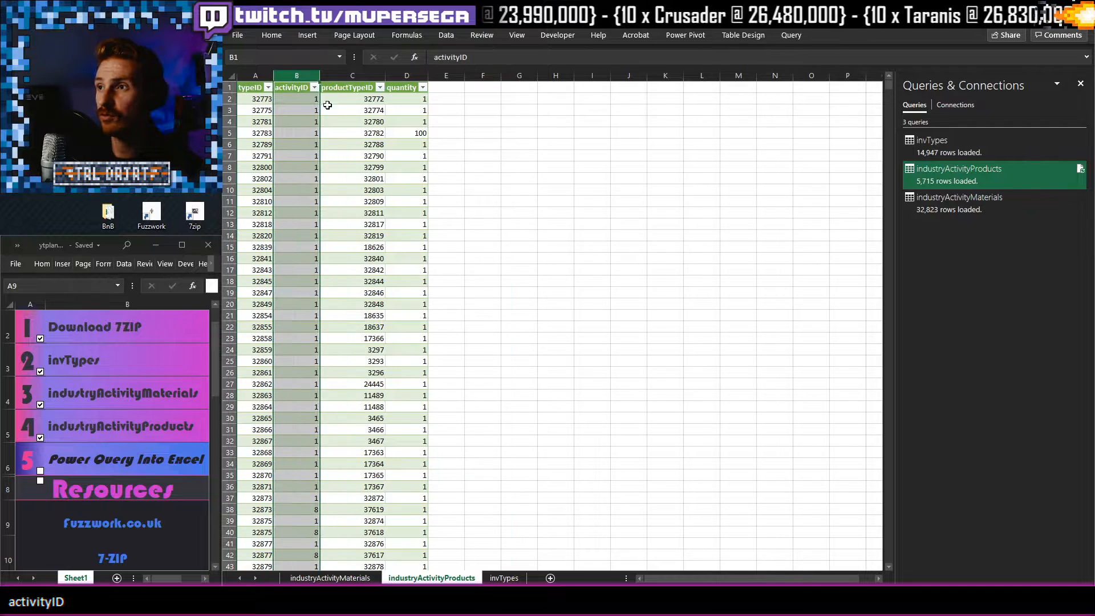
click(301, 100)
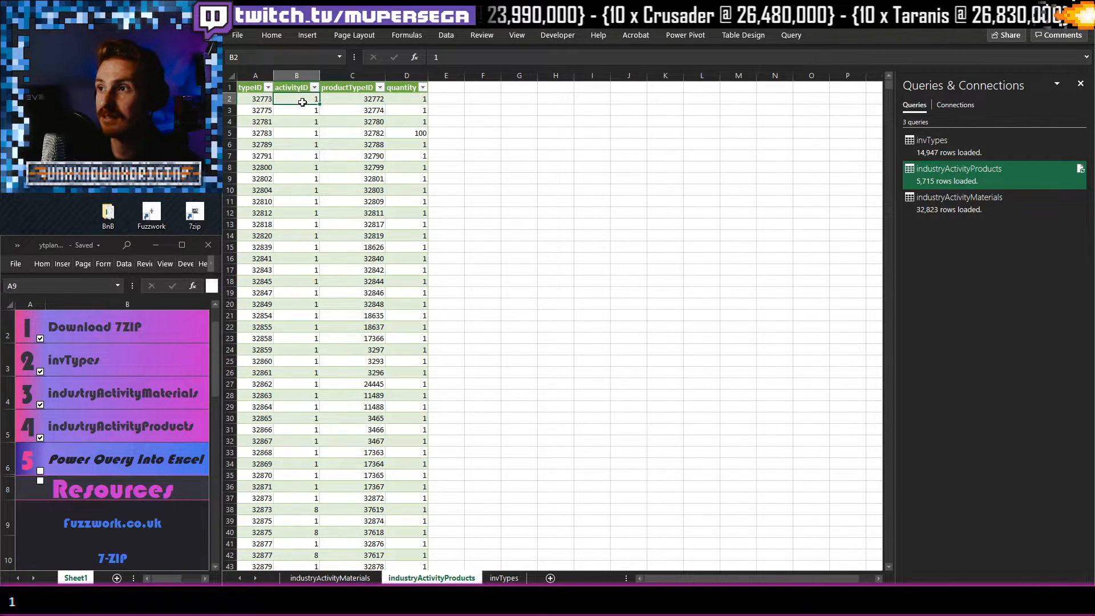
click(483, 121)
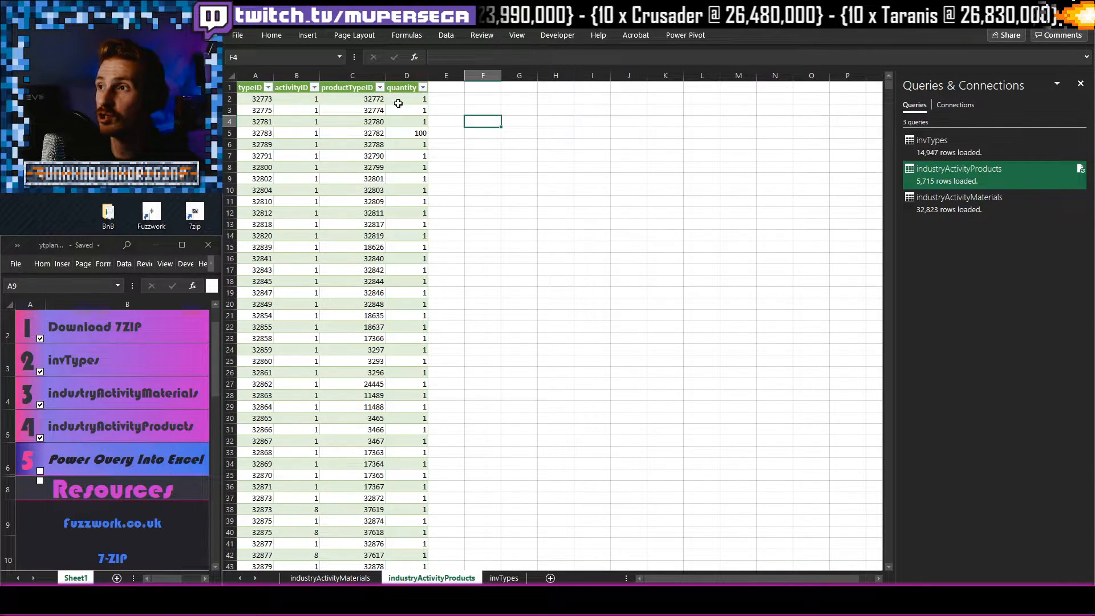
click(355, 100)
click(533, 133)
click(517, 168)
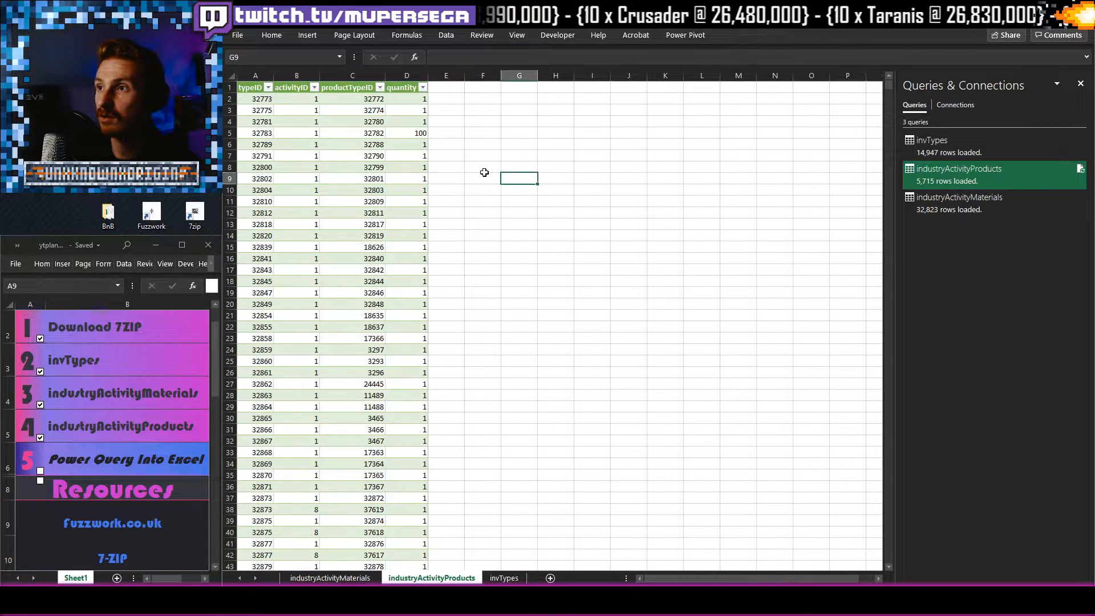
Examine how the typeID 32783 row in the products table pairs its activityID with a productTypeID and output quantity.
click(263, 132)
click(310, 133)
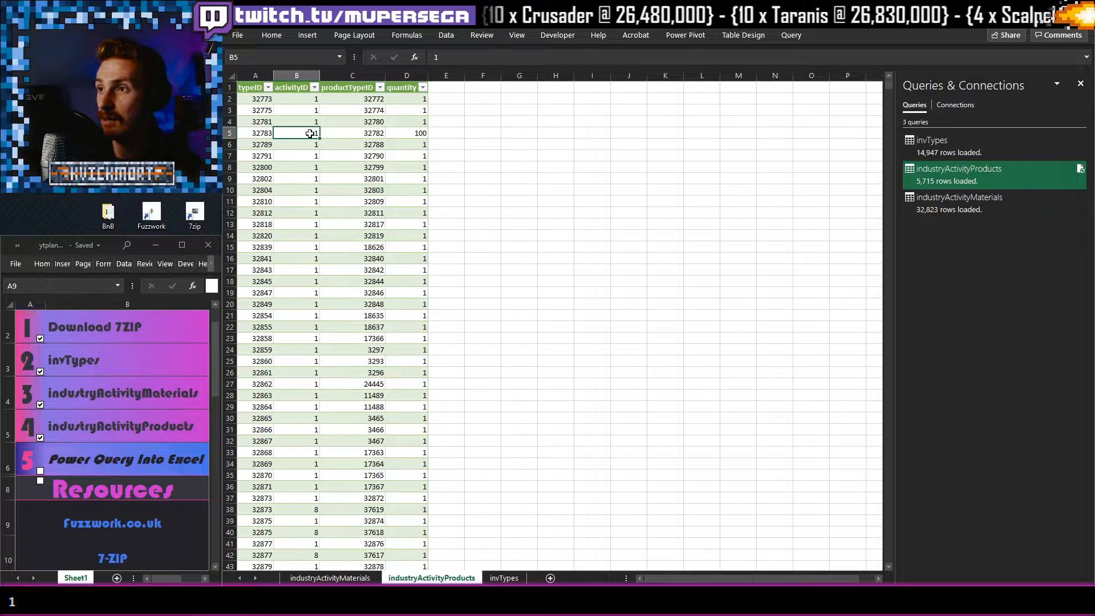
click(366, 133)
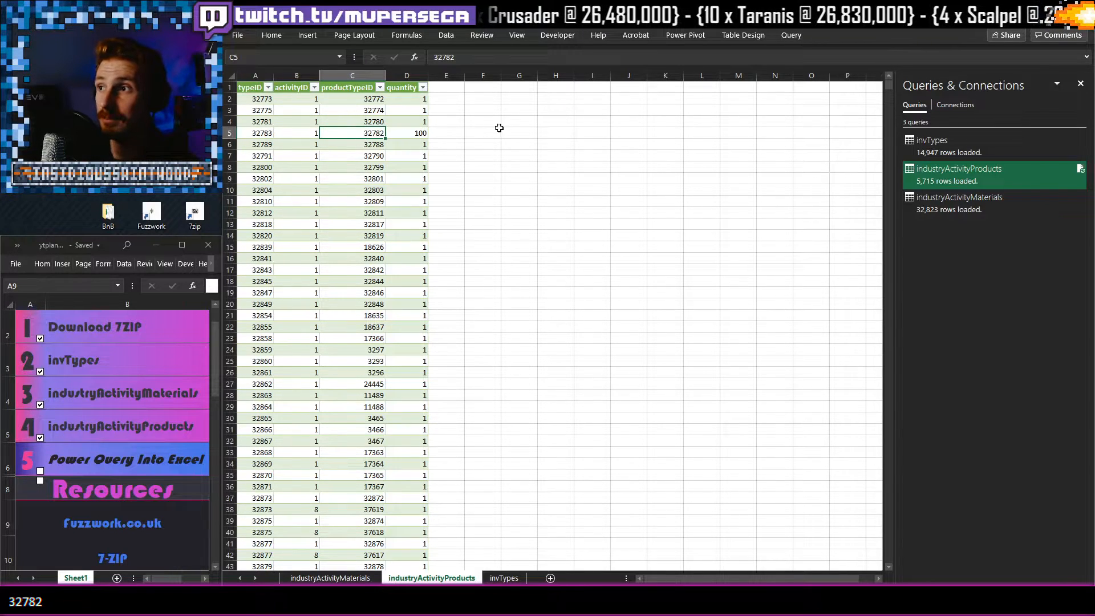
click(555, 156)
click(422, 132)
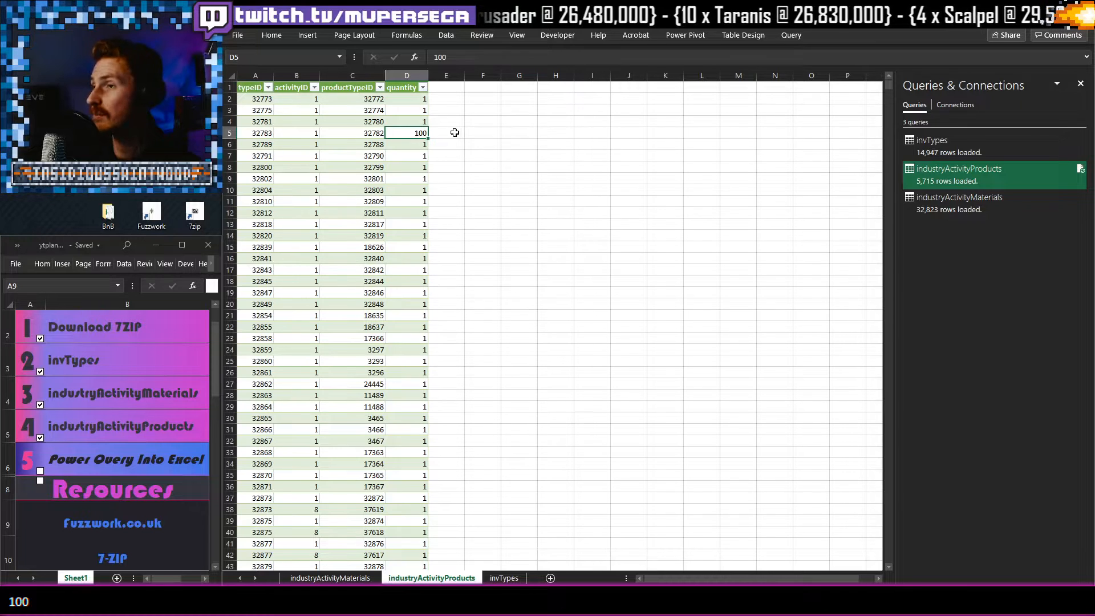
click(498, 124)
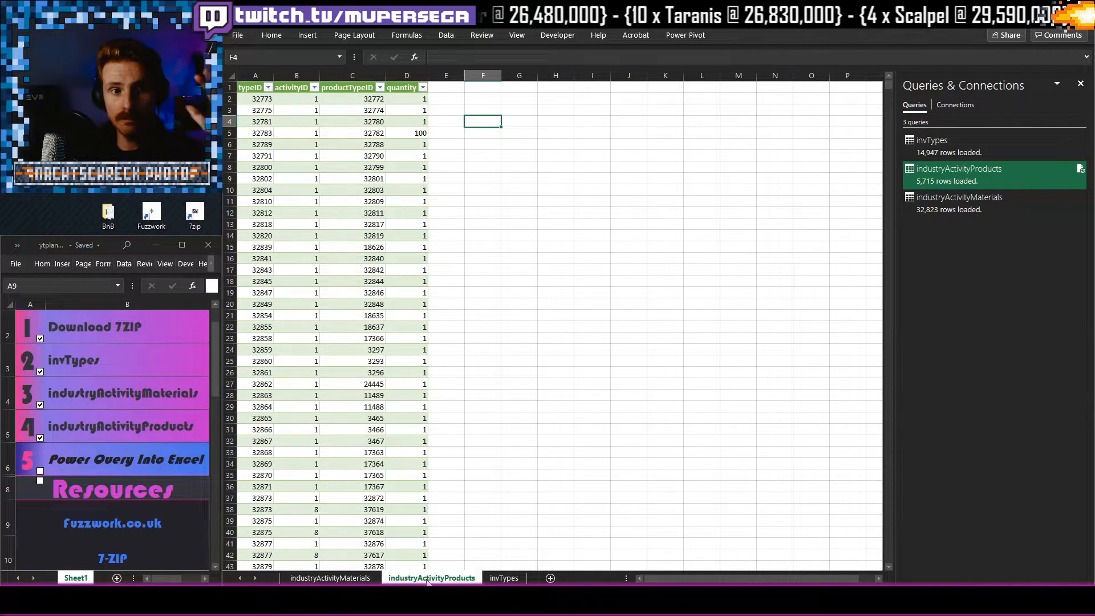
click(543, 441)
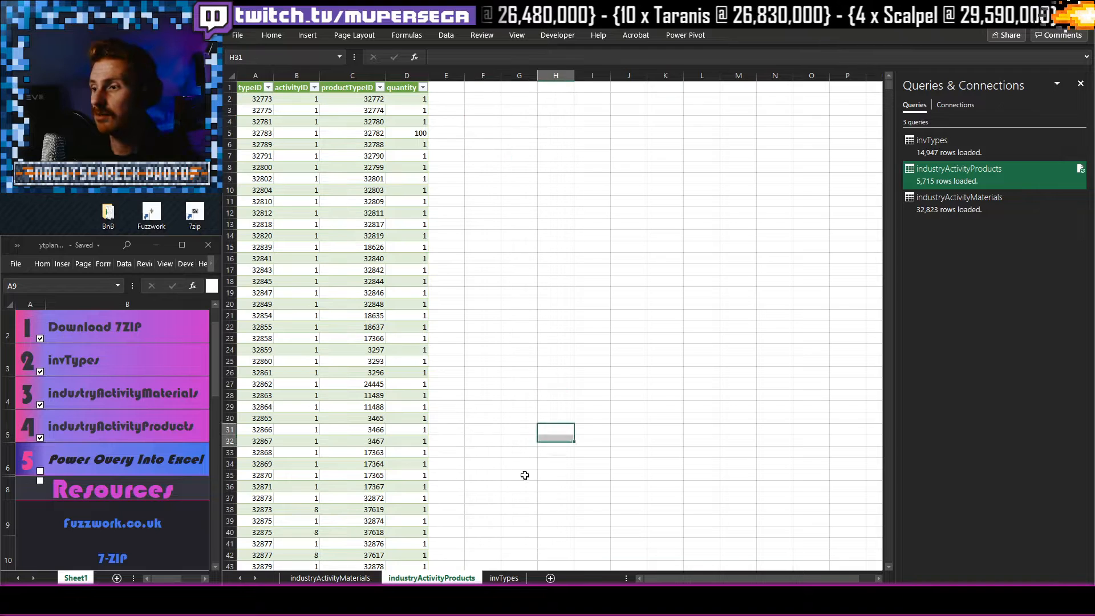
Examine on the industryActivityMaterials sheet how the typeID 32773 rows pair each materialTypeID with its required quantity.
key(ctrl+Page_Up)
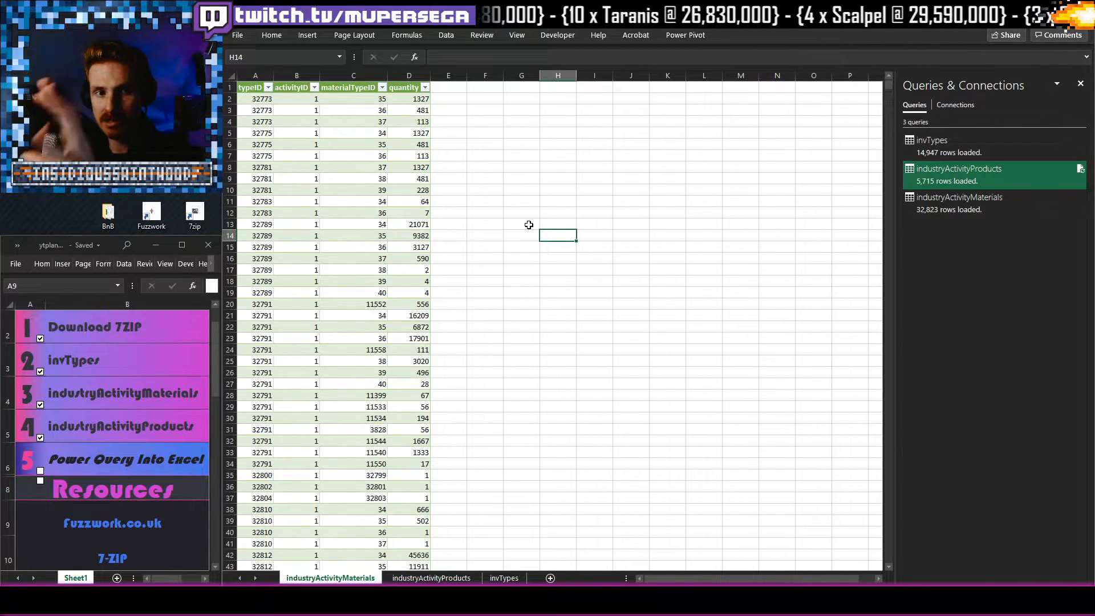
click(567, 294)
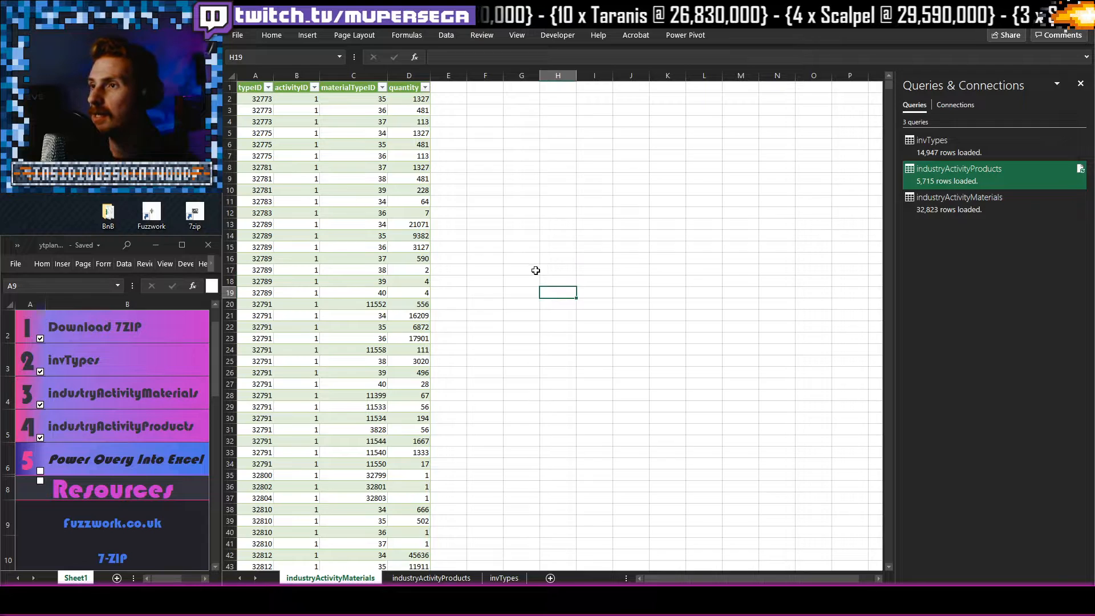
drag(521, 259, 521, 247)
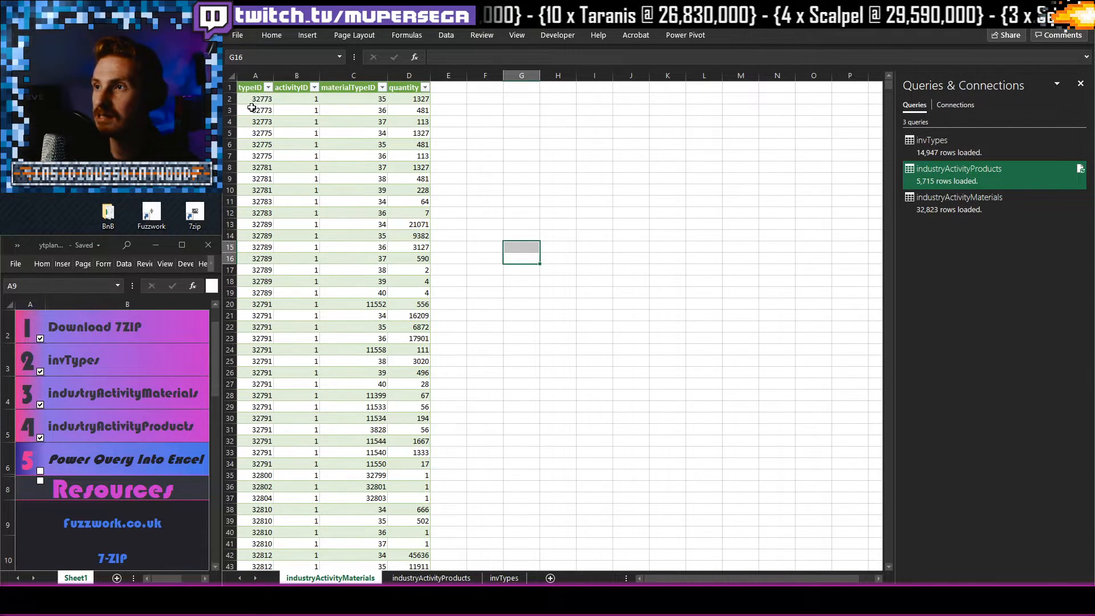
drag(263, 99, 265, 122)
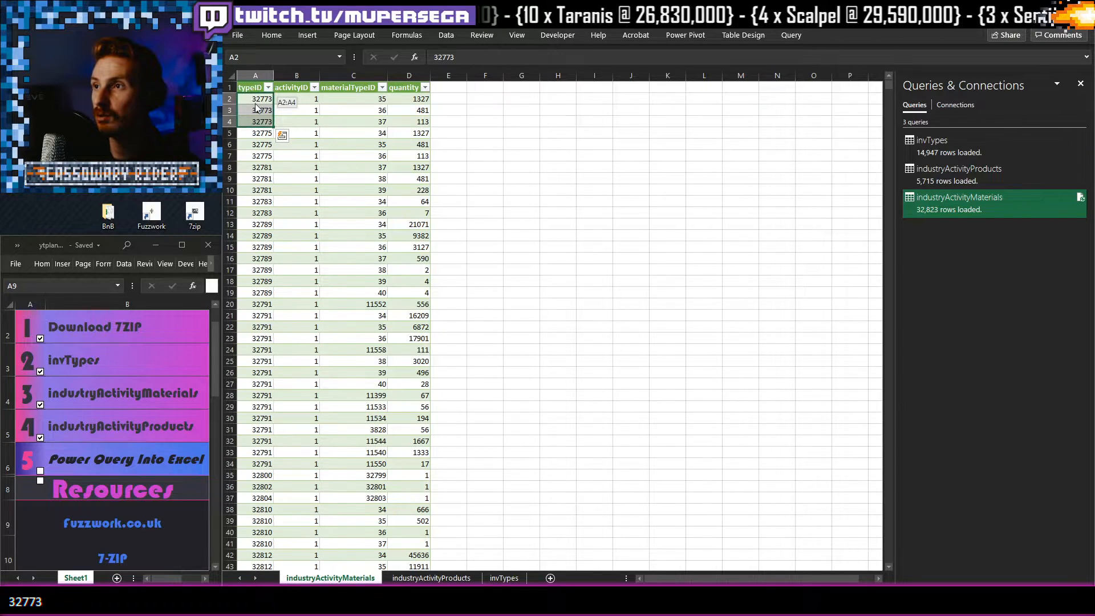
click(594, 144)
drag(314, 99, 313, 125)
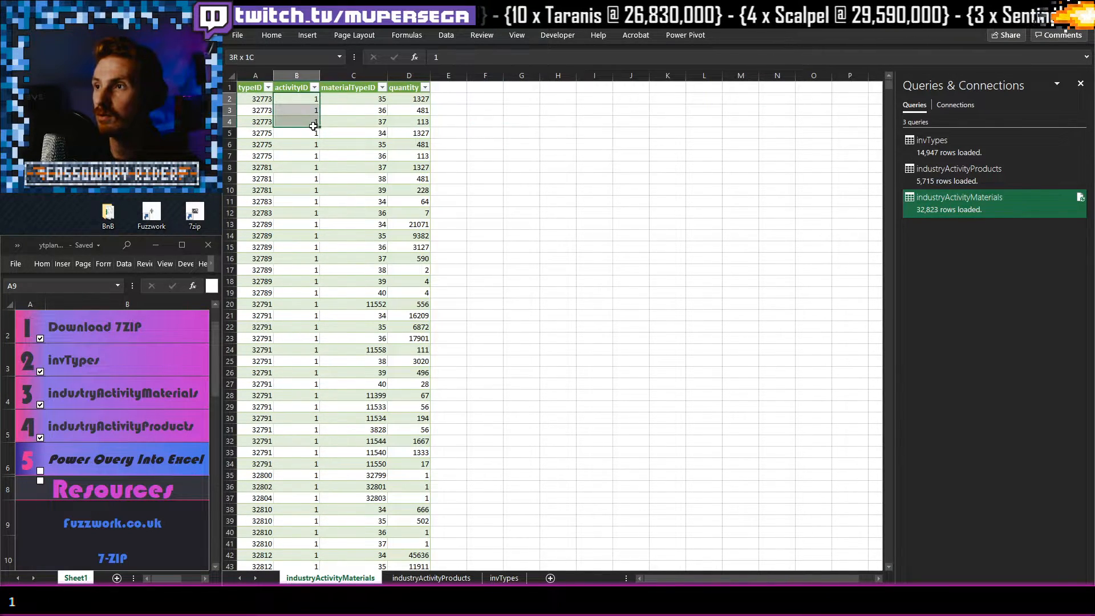
click(368, 100)
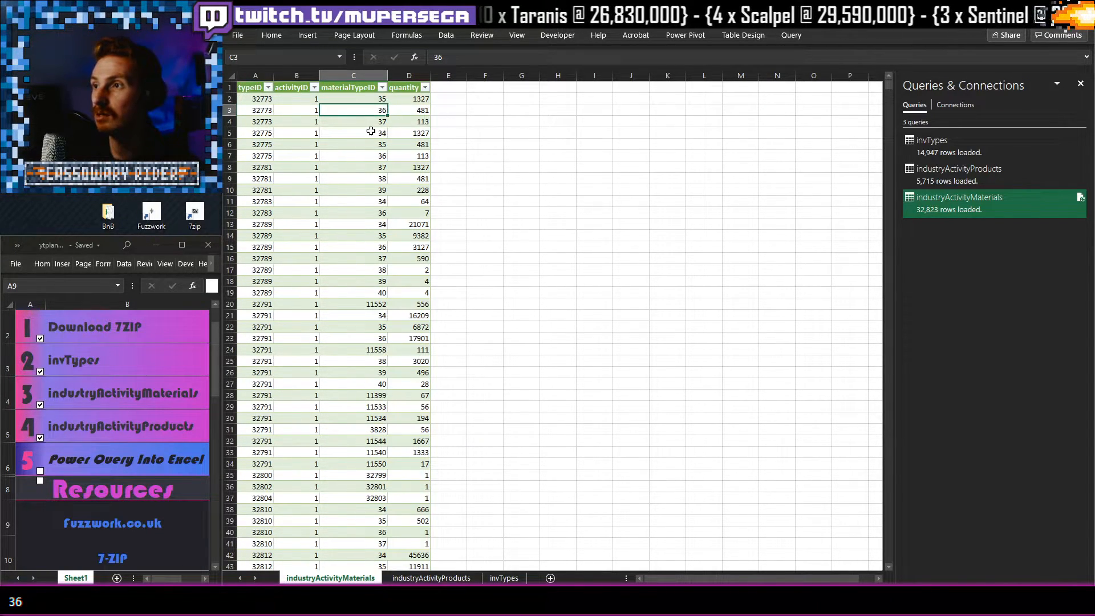
click(484, 143)
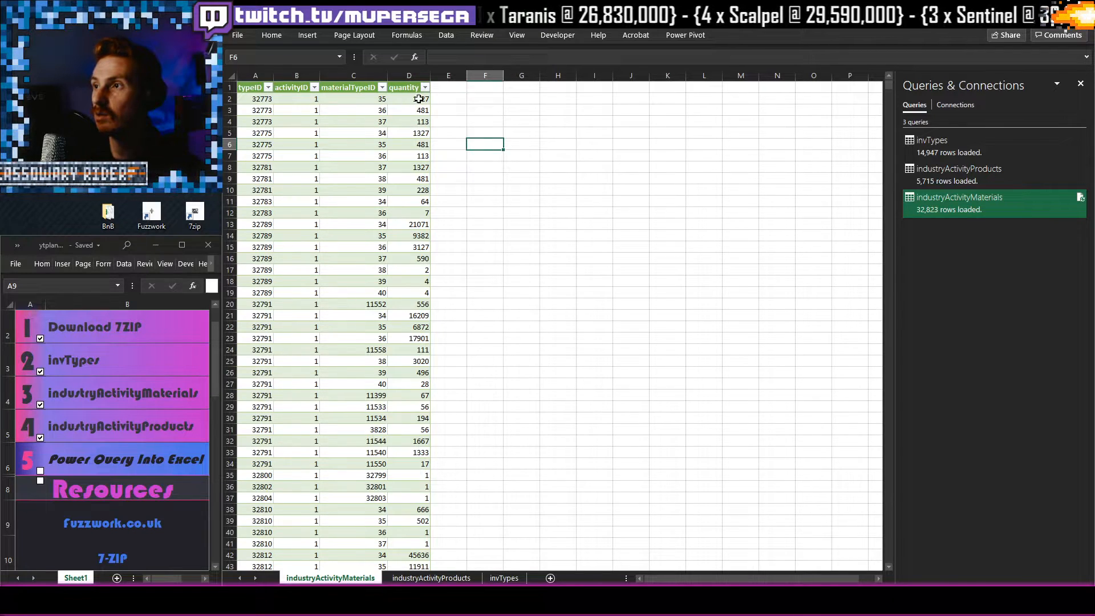
click(417, 100)
click(379, 102)
click(425, 111)
click(341, 116)
click(422, 121)
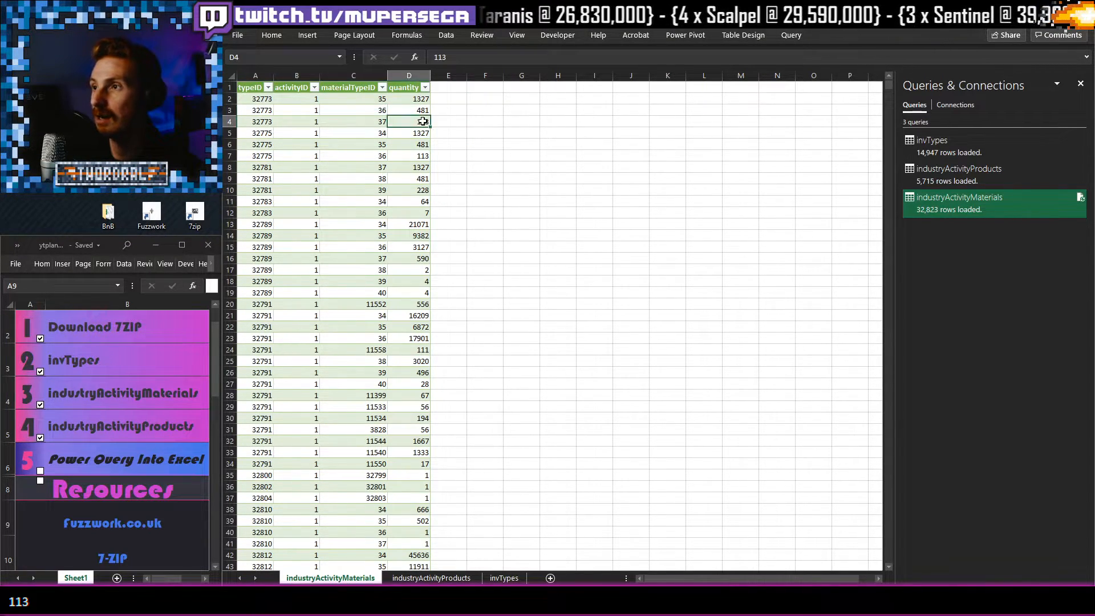
click(359, 124)
click(511, 181)
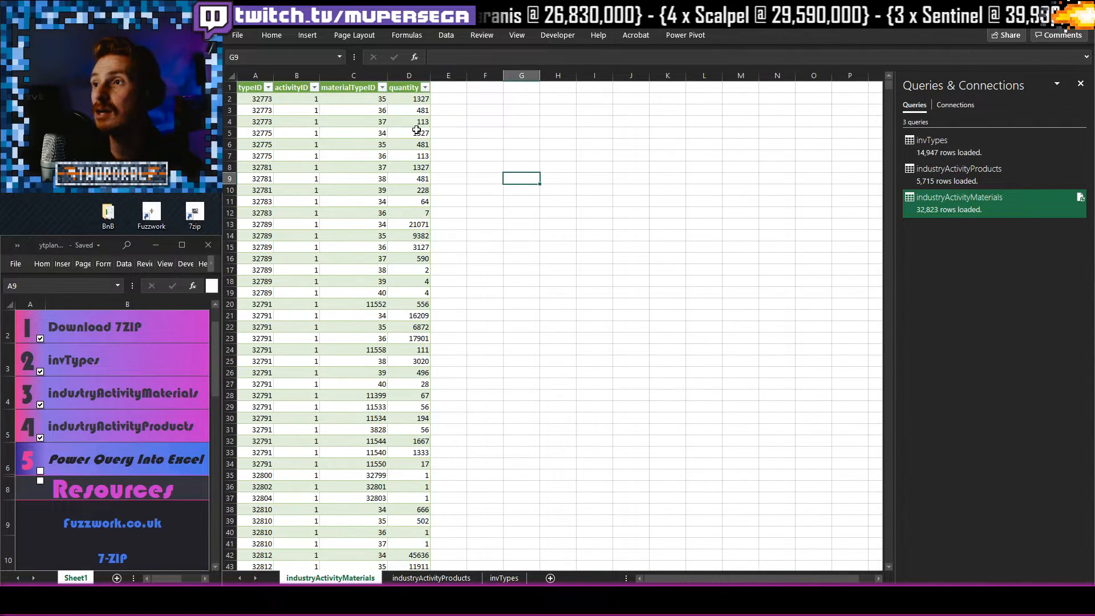
Examine the typeID 32877 rows in the materials table, comparing material quantities for activityID 1 and locating the activityID 8 rows.
scroll(296, 151, down, 20)
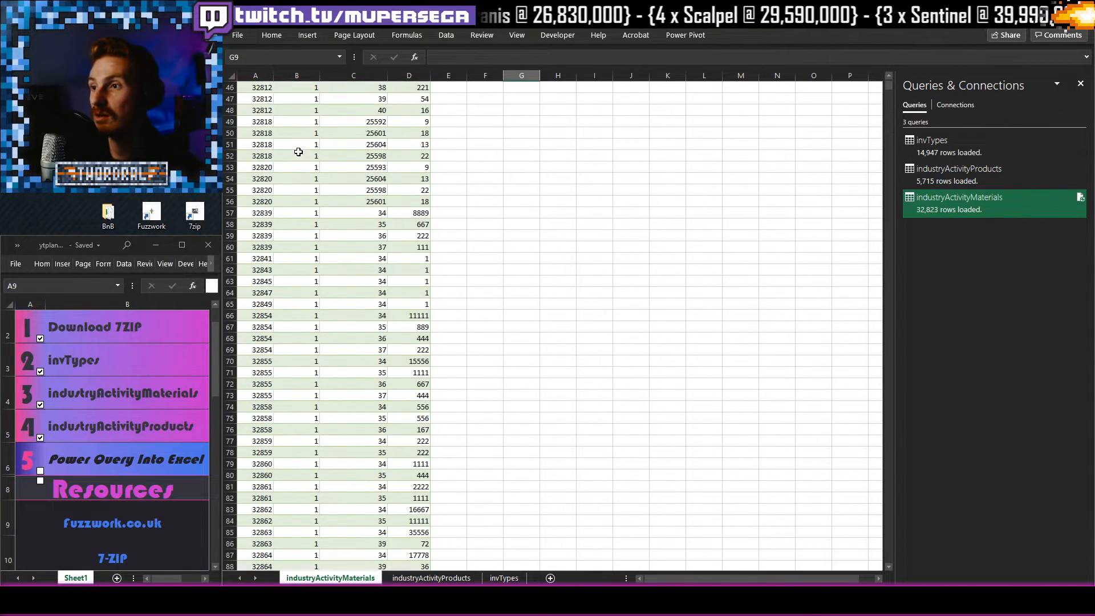
scroll(296, 154, down, 11)
drag(274, 187, 267, 279)
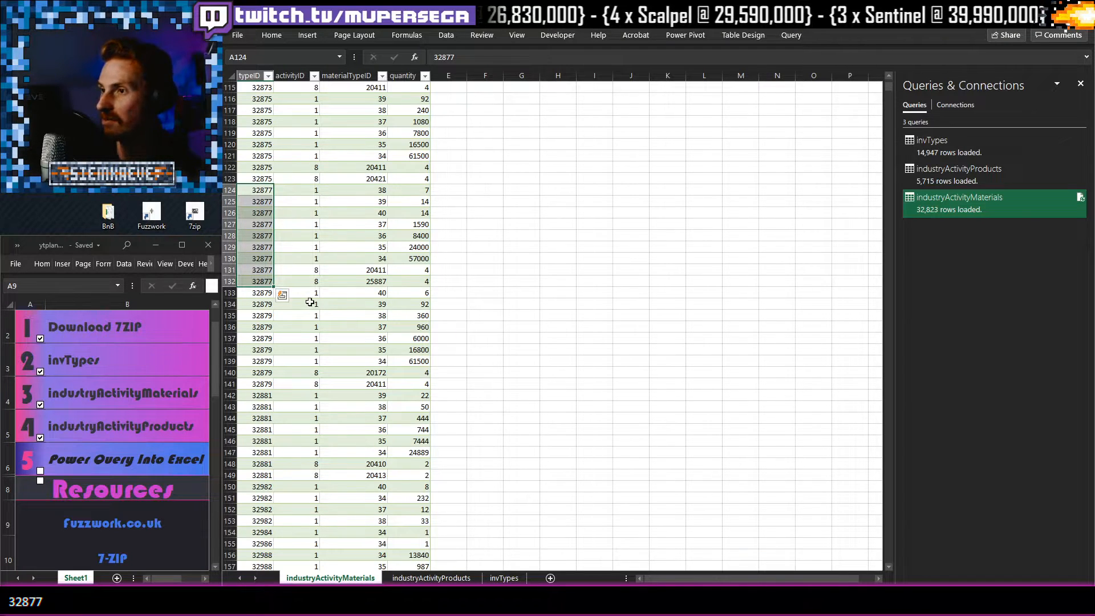
drag(313, 270, 311, 281)
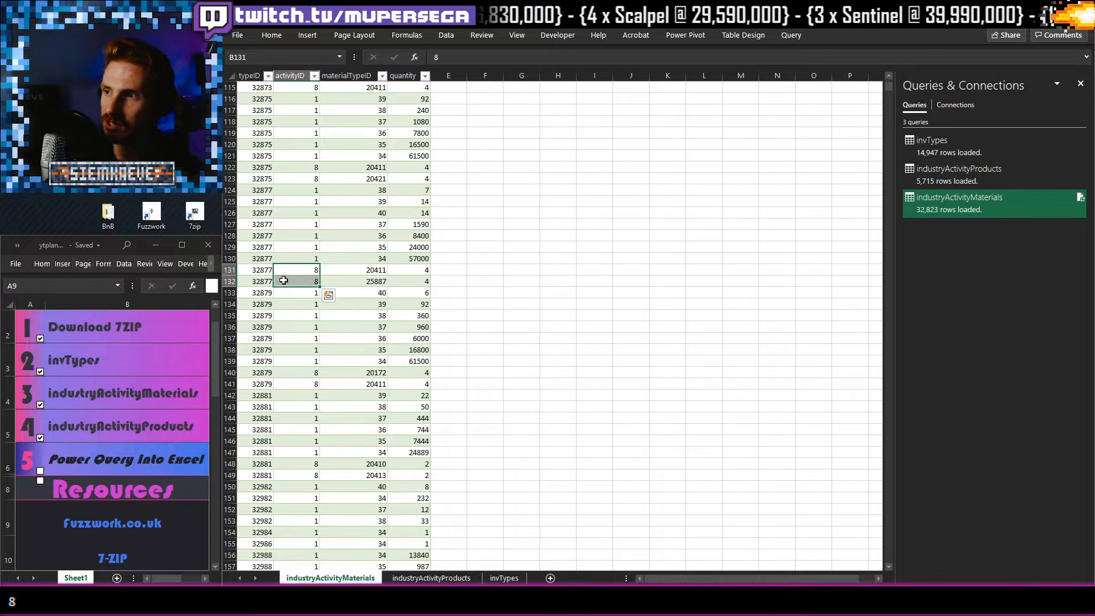
drag(262, 259, 262, 220)
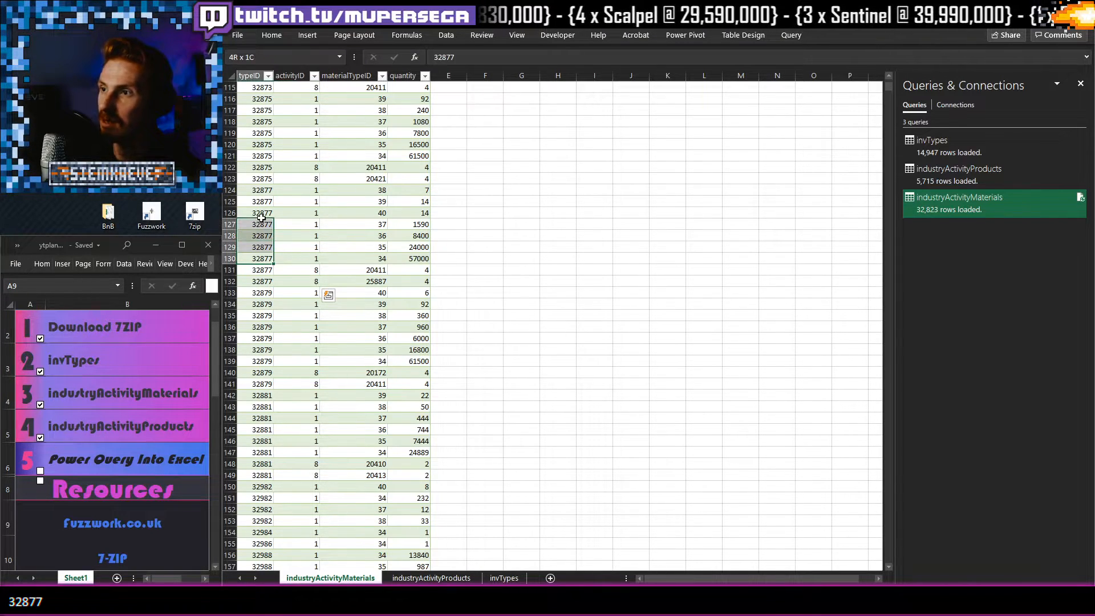
click(426, 190)
click(372, 190)
click(418, 202)
click(377, 203)
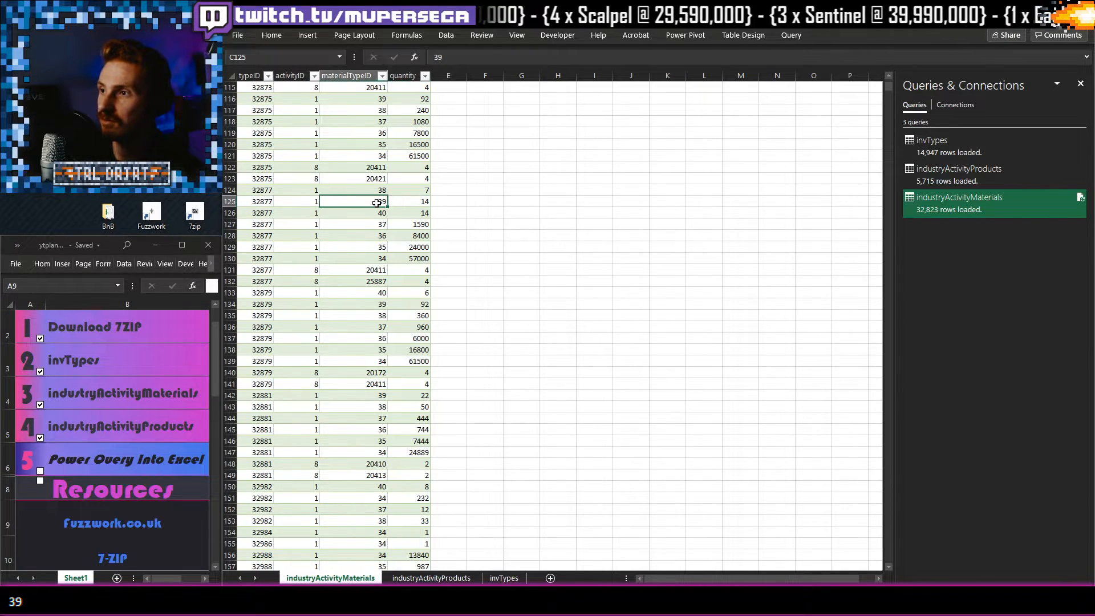
click(422, 260)
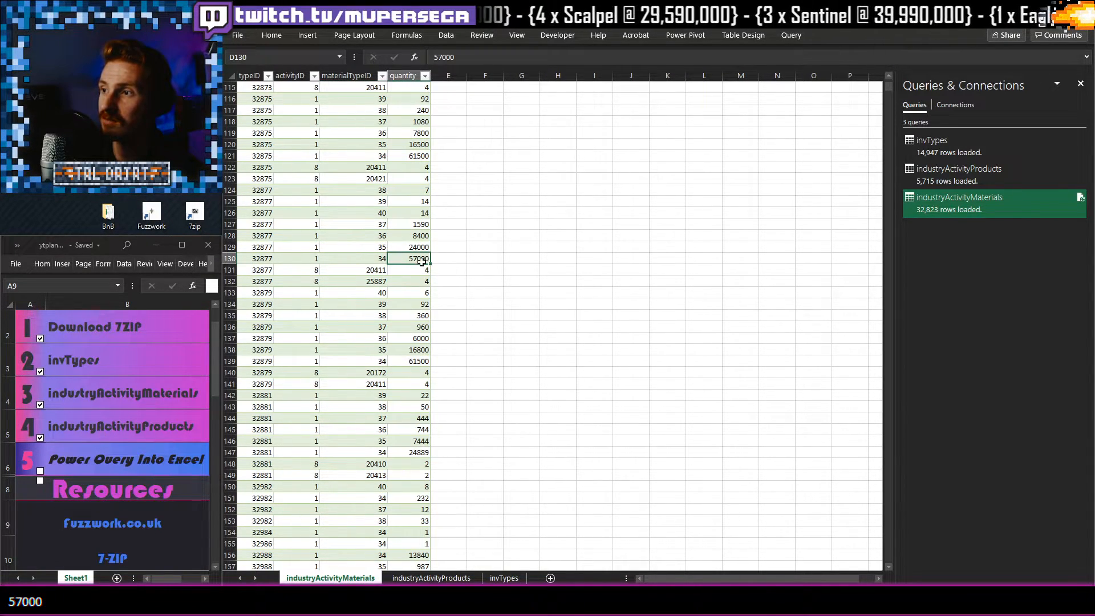
click(380, 260)
click(309, 261)
drag(521, 271, 511, 262)
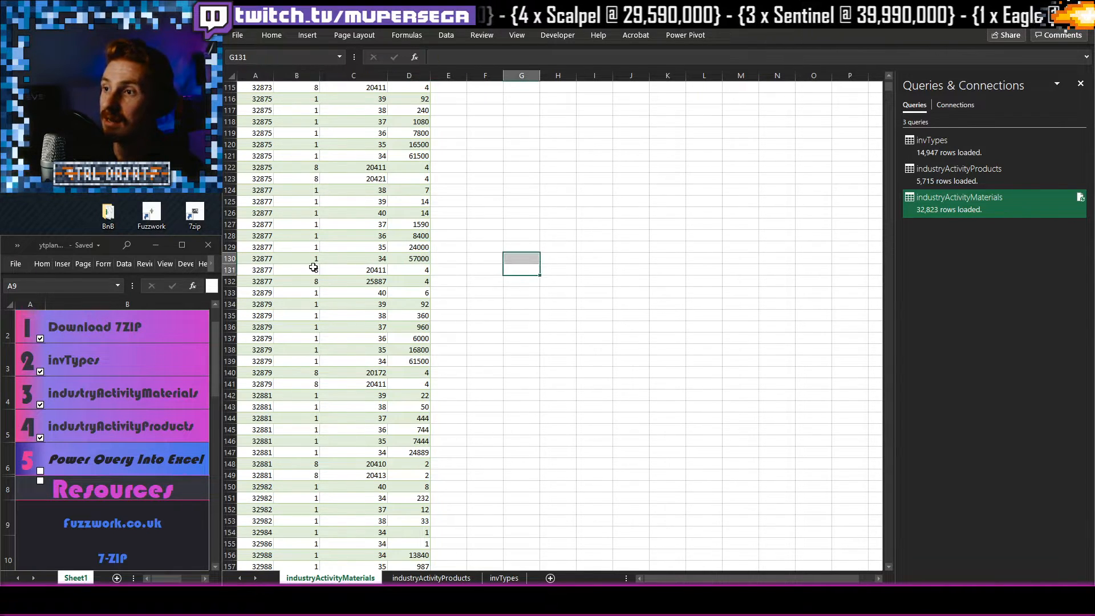
Examine the activityID 8 rows of typeID 32877, pairing each materialTypeID with its quantity.
click(266, 269)
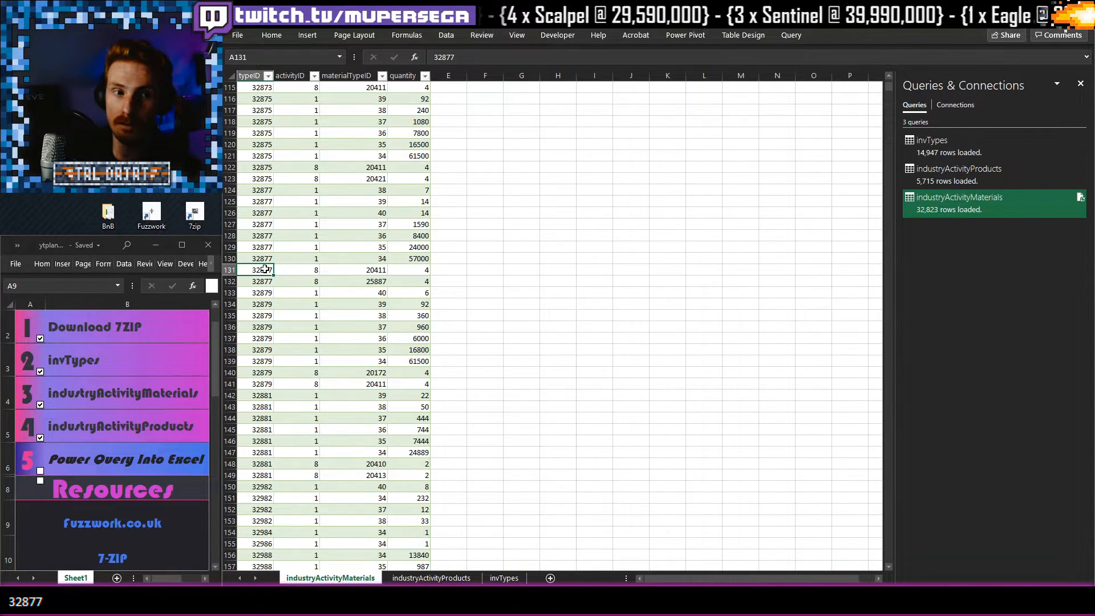
click(307, 270)
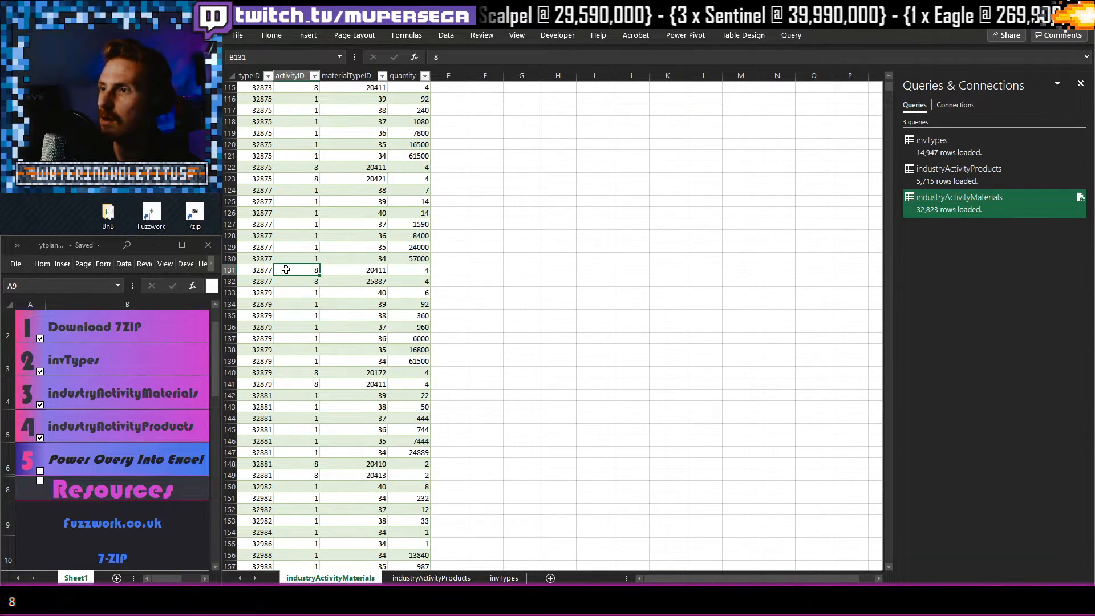
click(482, 246)
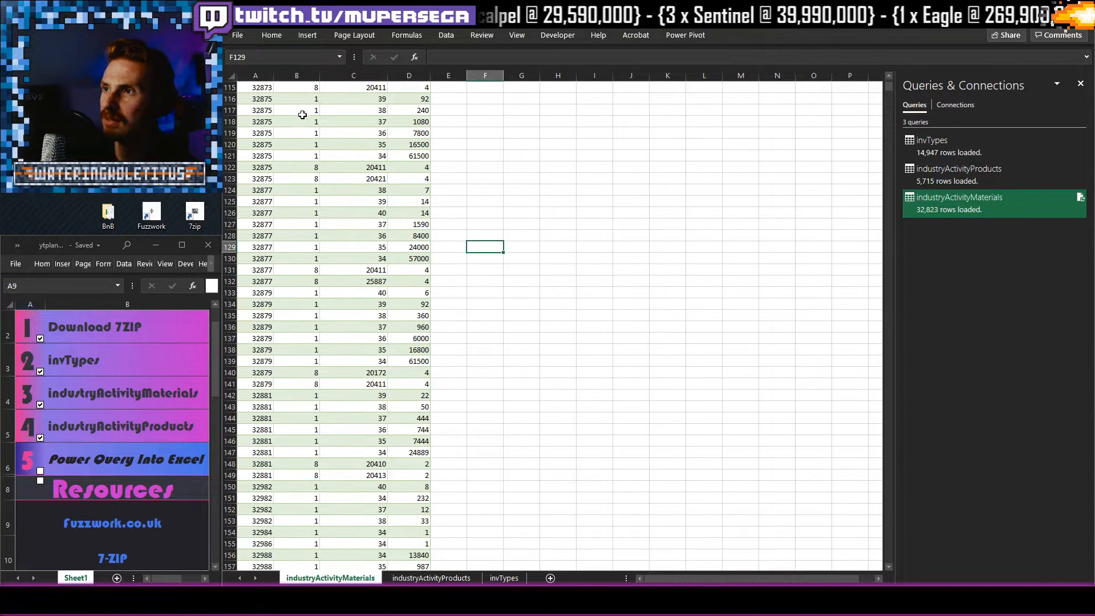
click(308, 272)
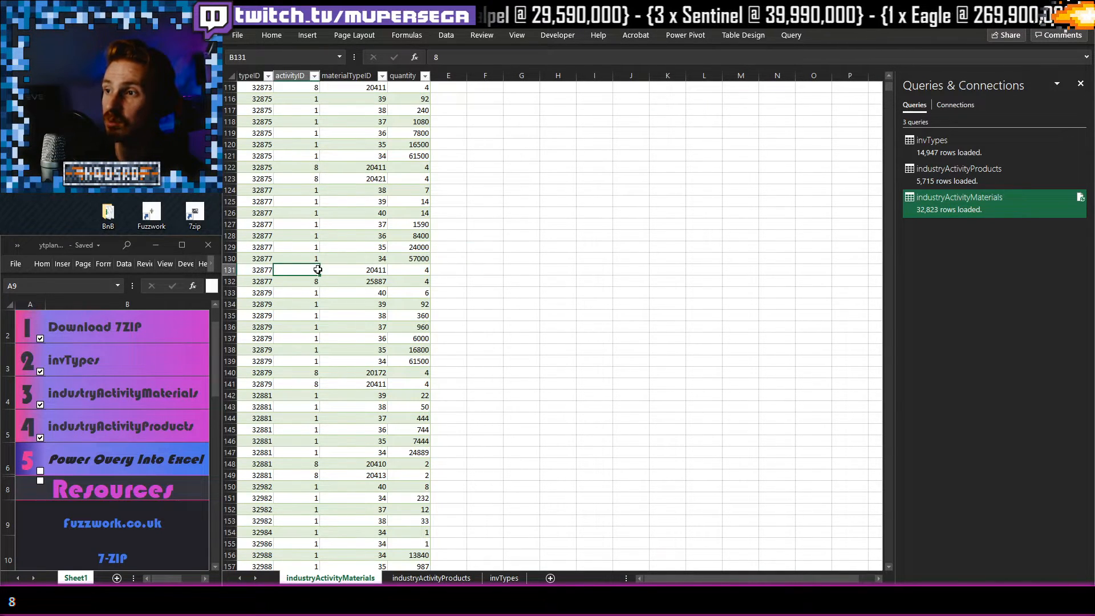
click(382, 270)
click(482, 280)
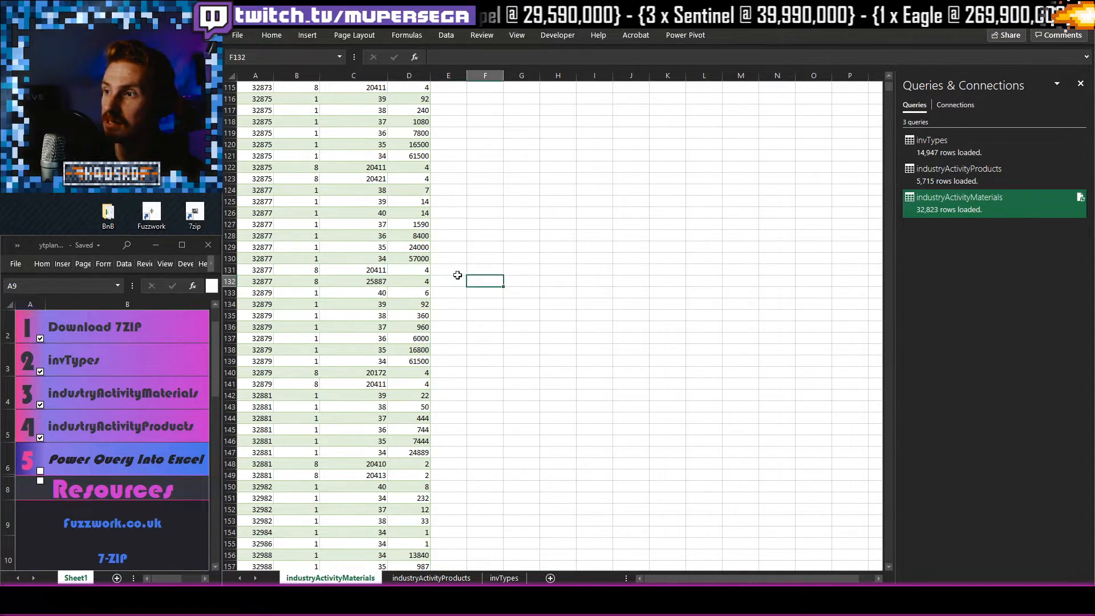
click(417, 270)
click(363, 268)
click(420, 271)
click(374, 269)
click(398, 279)
click(363, 285)
drag(270, 269, 412, 281)
drag(302, 270, 302, 281)
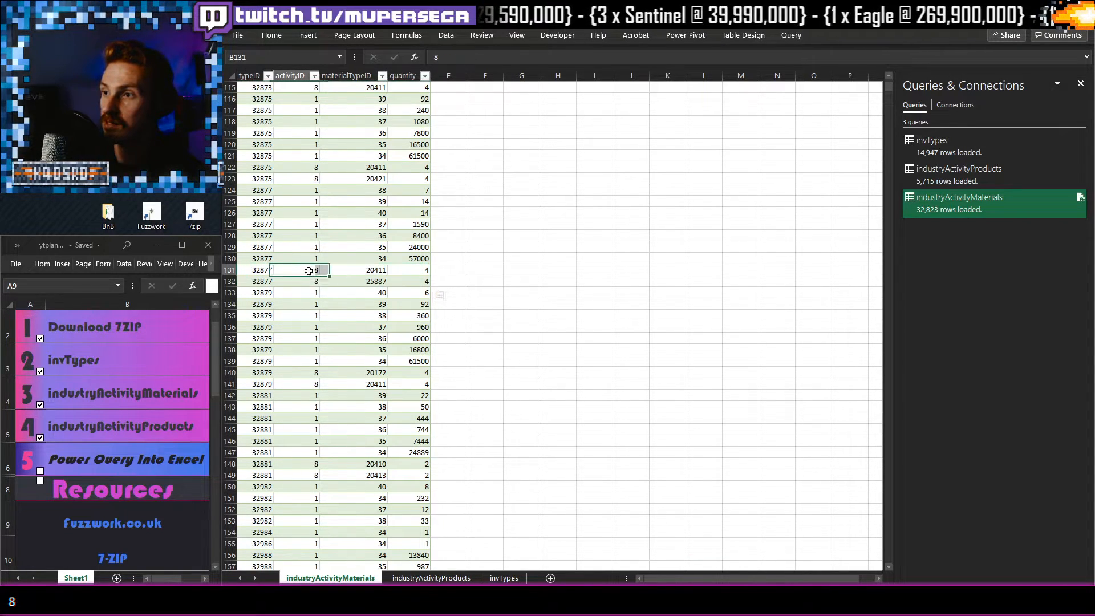
click(374, 269)
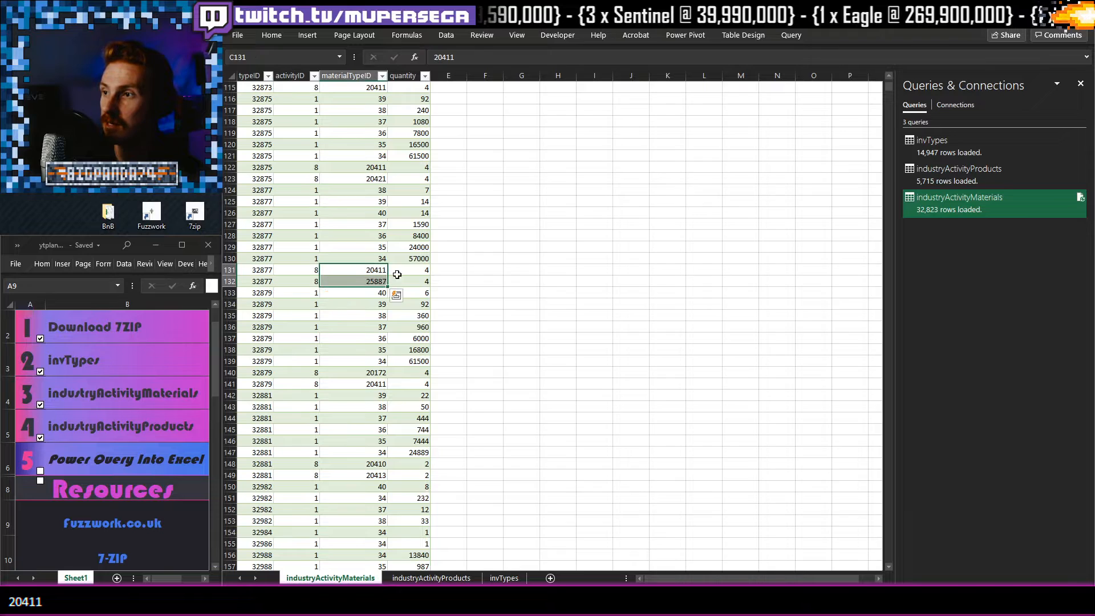
Compare the full records and quantities of the two activityID 8 rows for typeID 32877 on the industryActivityMaterials sheet.
drag(415, 269, 415, 279)
key(shift+space)
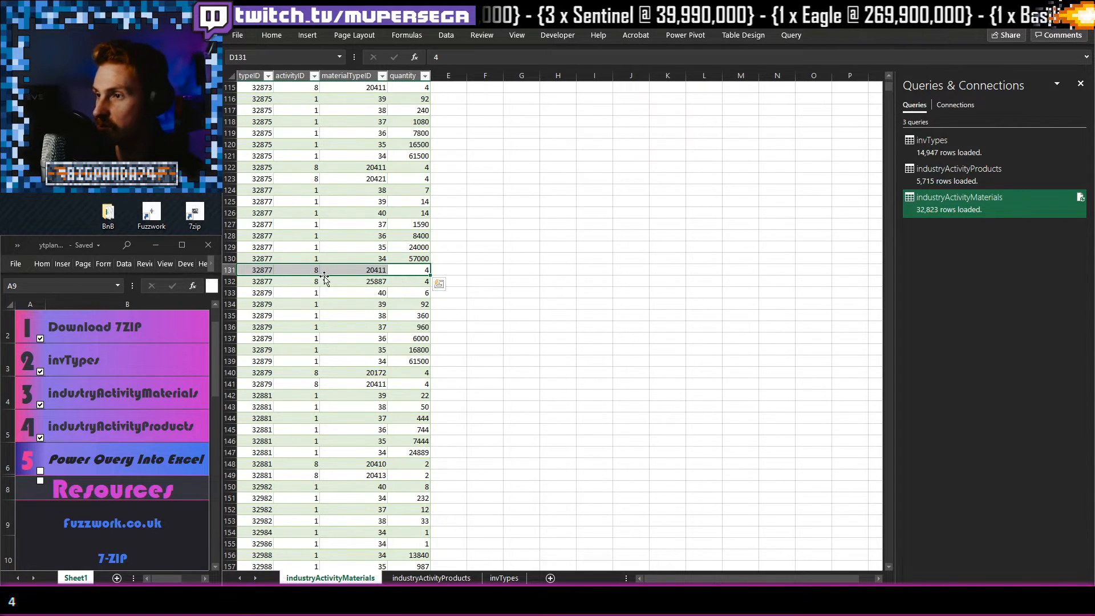
drag(261, 270, 403, 281)
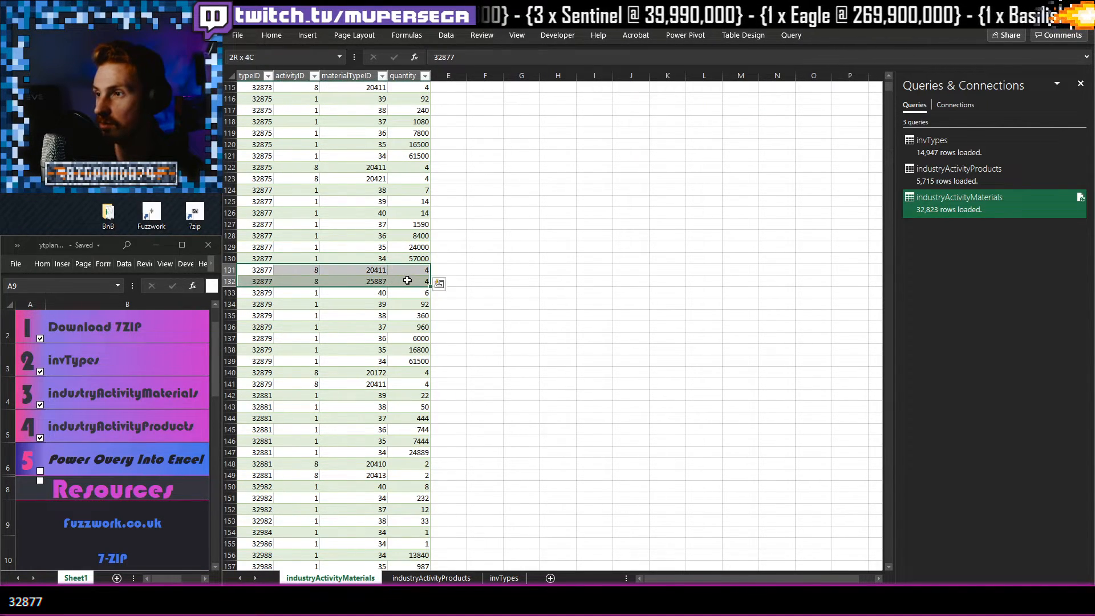
click(549, 260)
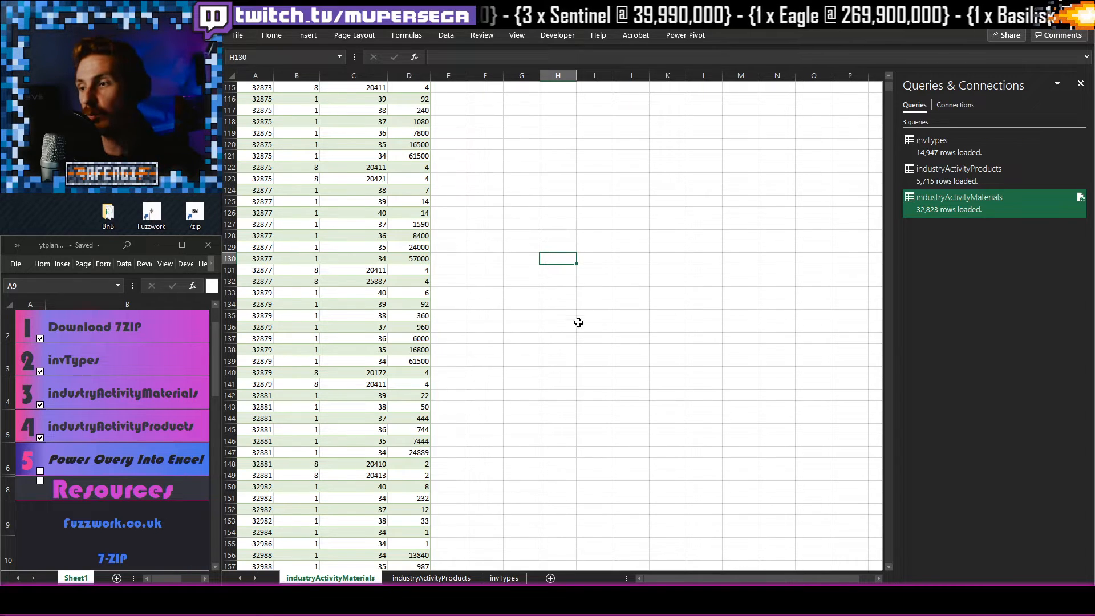
click(659, 220)
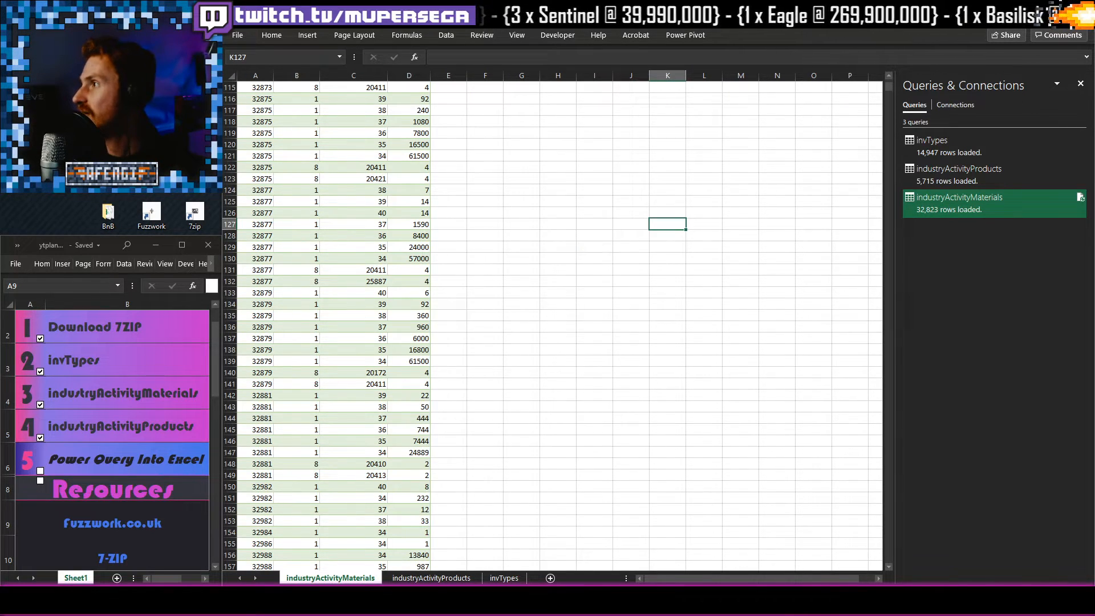
Switch to the production workbook and look through its Overview, Warehouse and ProdComponent sheets.
key(alt+Tab)
click(639, 164)
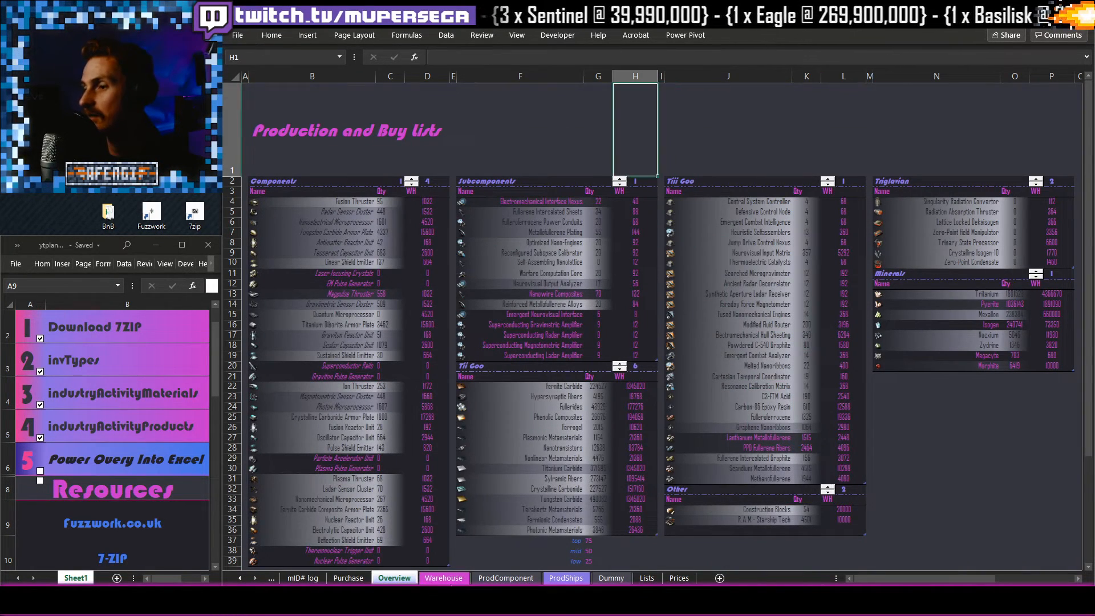
click(458, 577)
scroll(656, 375, down, 1)
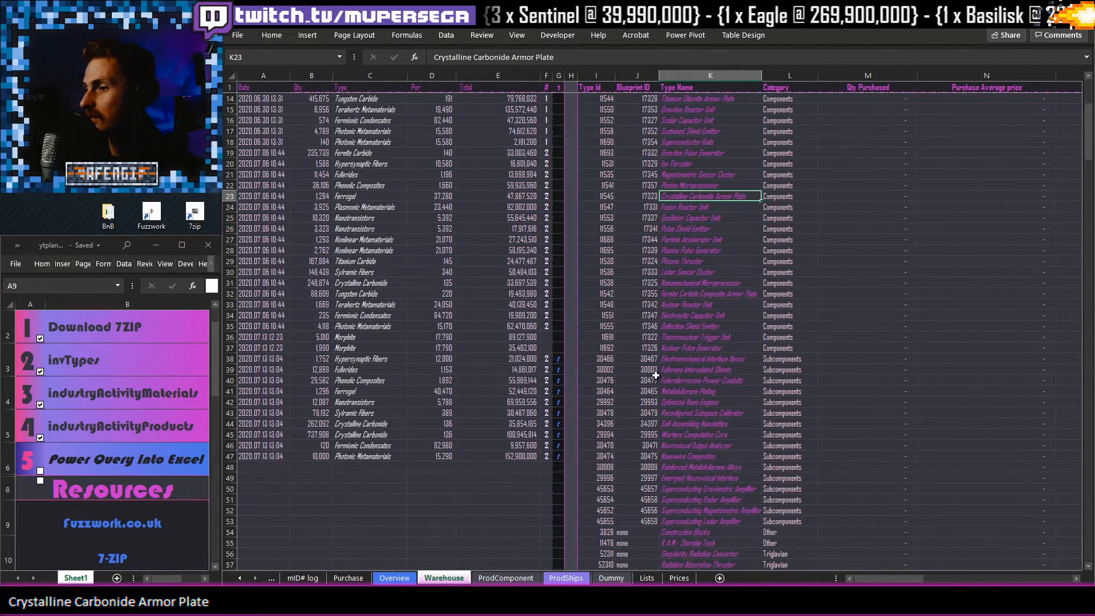
click(507, 577)
scroll(875, 572, down, 2)
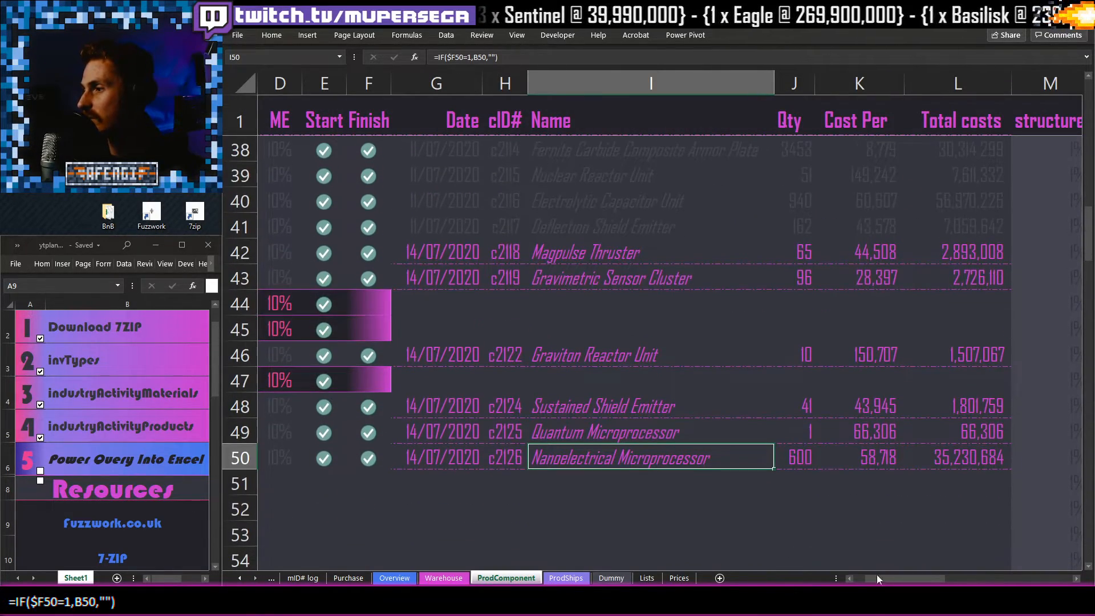
scroll(874, 576, left, 3)
Add Fusion Thruster with a quantity of 50 to the empty c2127 row on the ProdComponent sheet.
click(437, 483)
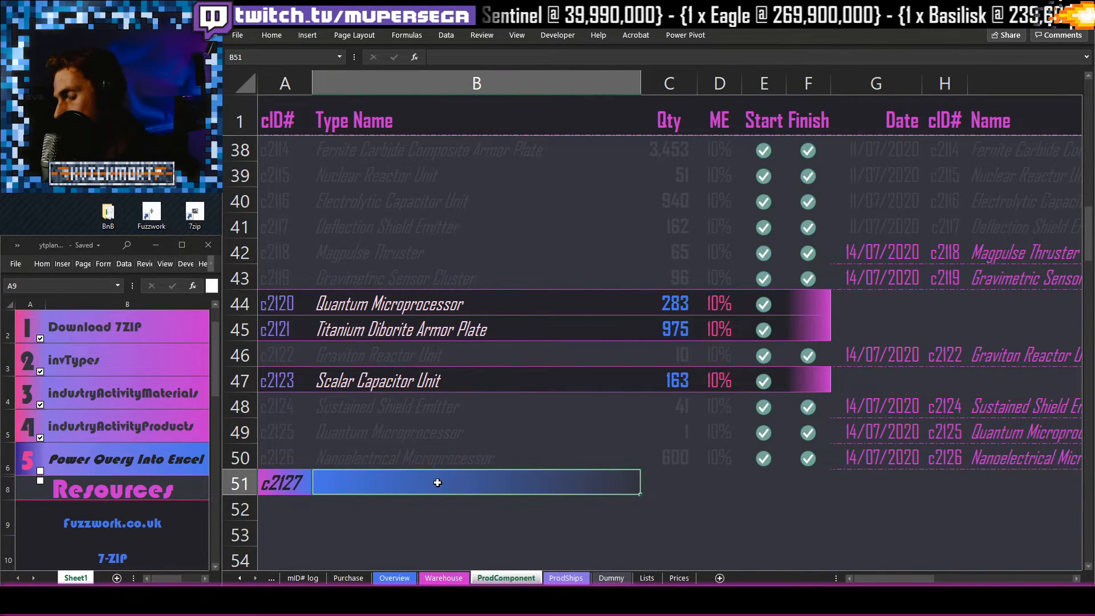
text(fusion thr)
key(Return)
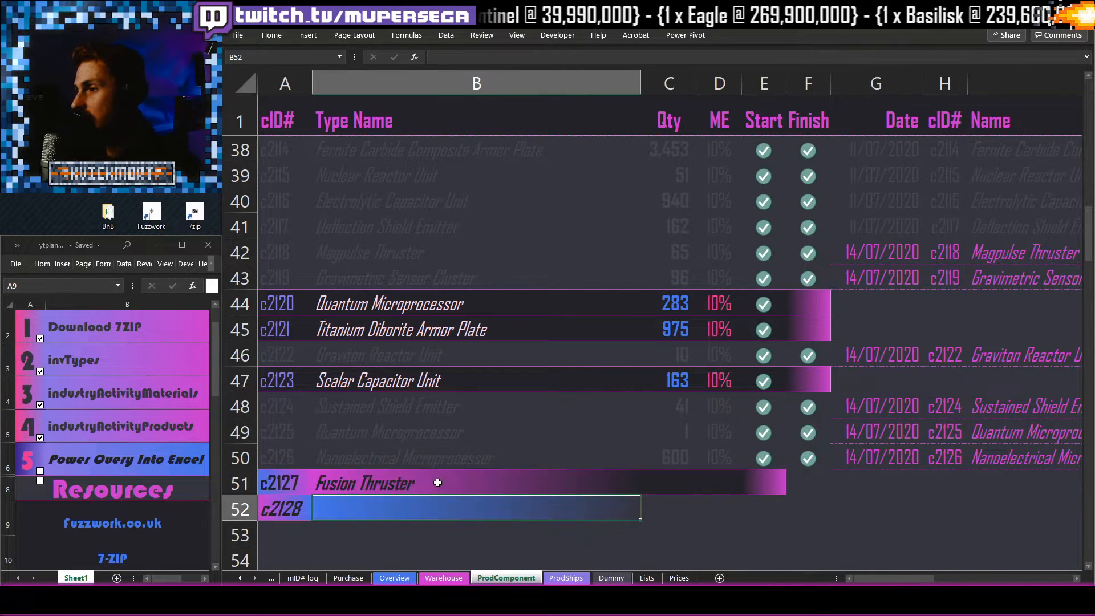
key(Up)
key(Right)
text(50)
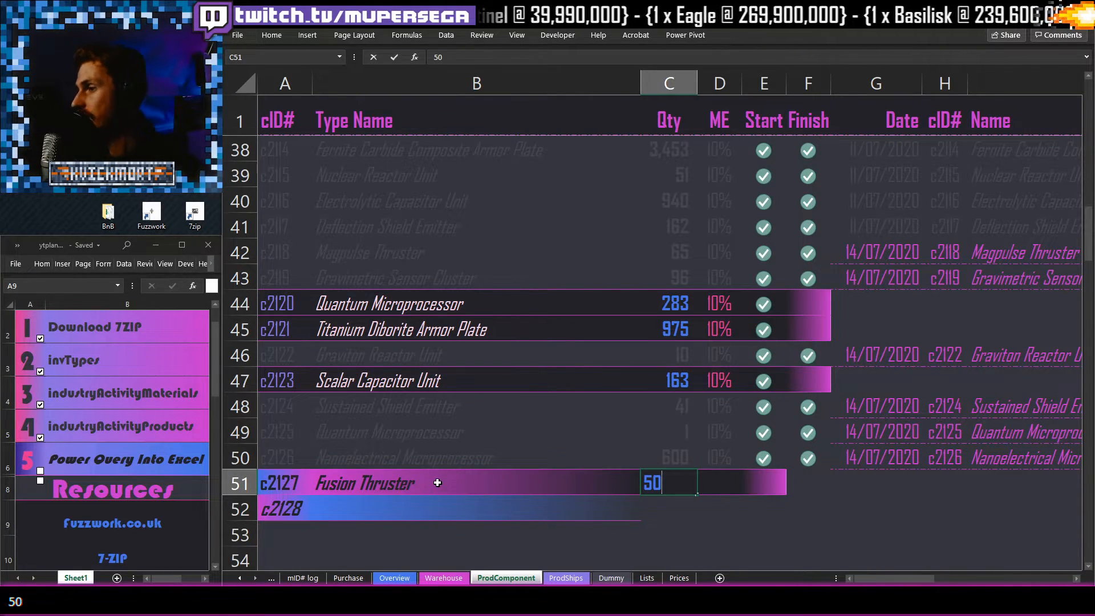
Set the ME of the c2127 Fusion Thruster row to 10% and mark the job as started with 1.
key(Tab)
text(10)
key(Return)
key(Up)
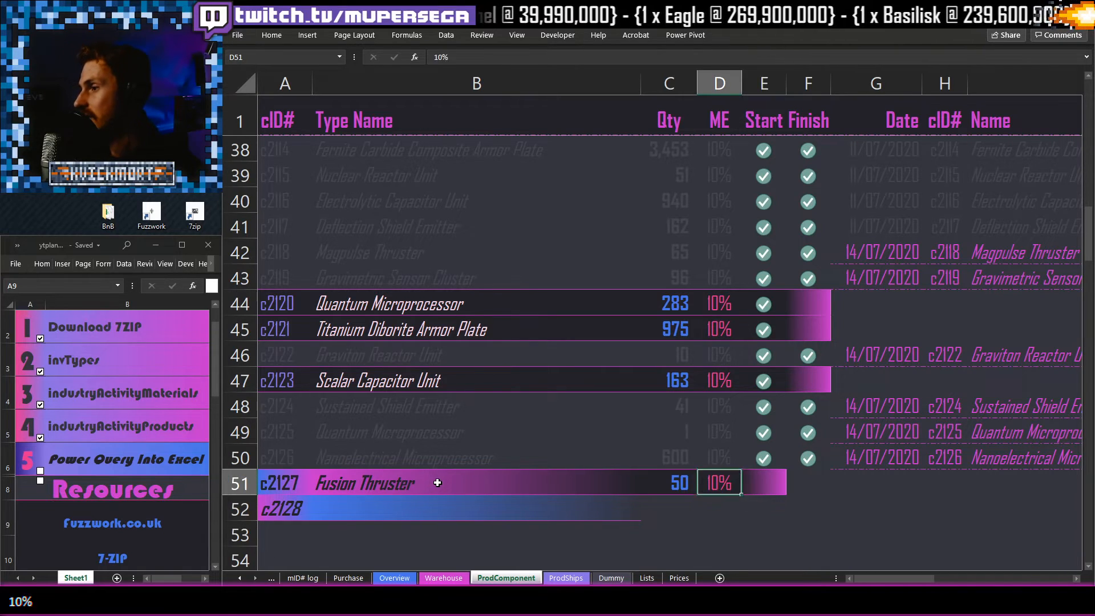
key(Right)
text(1)
key(Return)
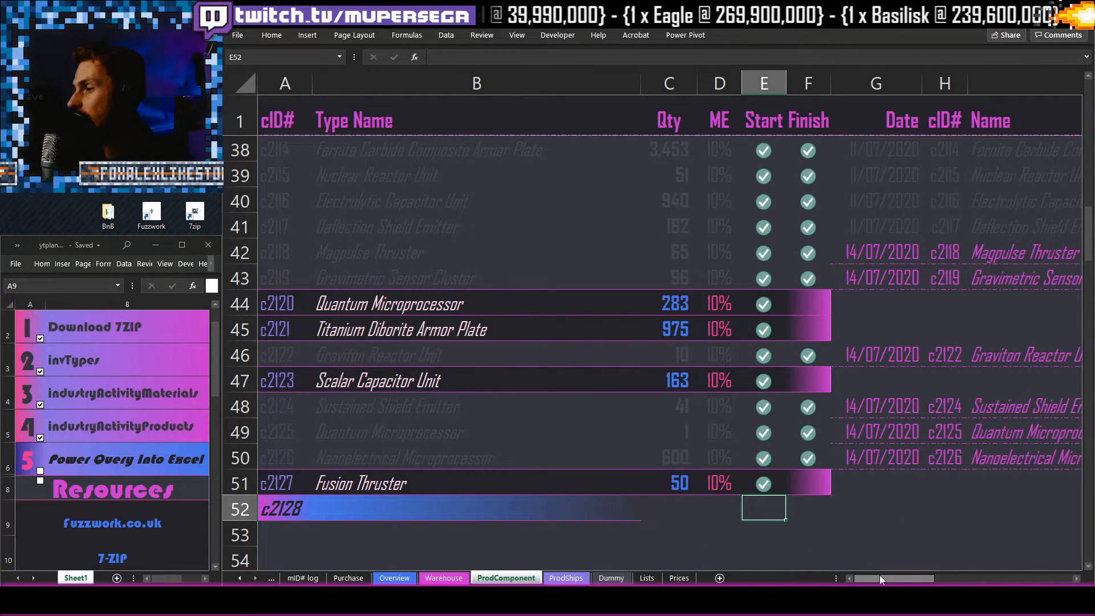
Examine the calculated material quantities in the Fusion Thruster row, tracing columns W, X and AE to their material type ID headers.
drag(880, 579, 901, 568)
scroll(825, 481, down, 1)
scroll(825, 481, down, 1)
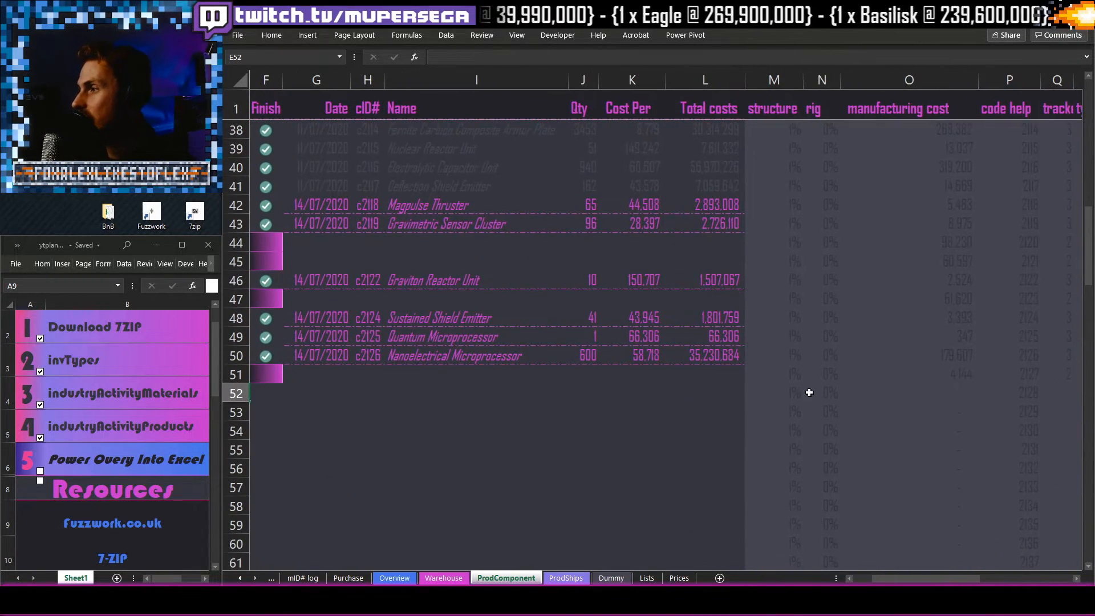
drag(266, 375, 891, 382)
click(745, 372)
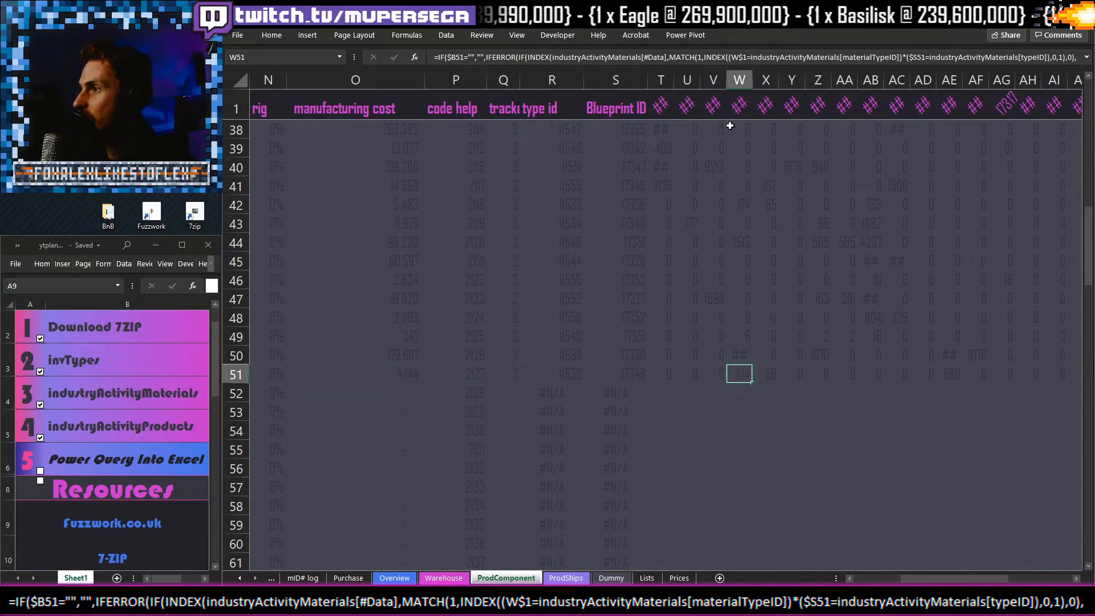
click(740, 108)
click(767, 372)
click(764, 120)
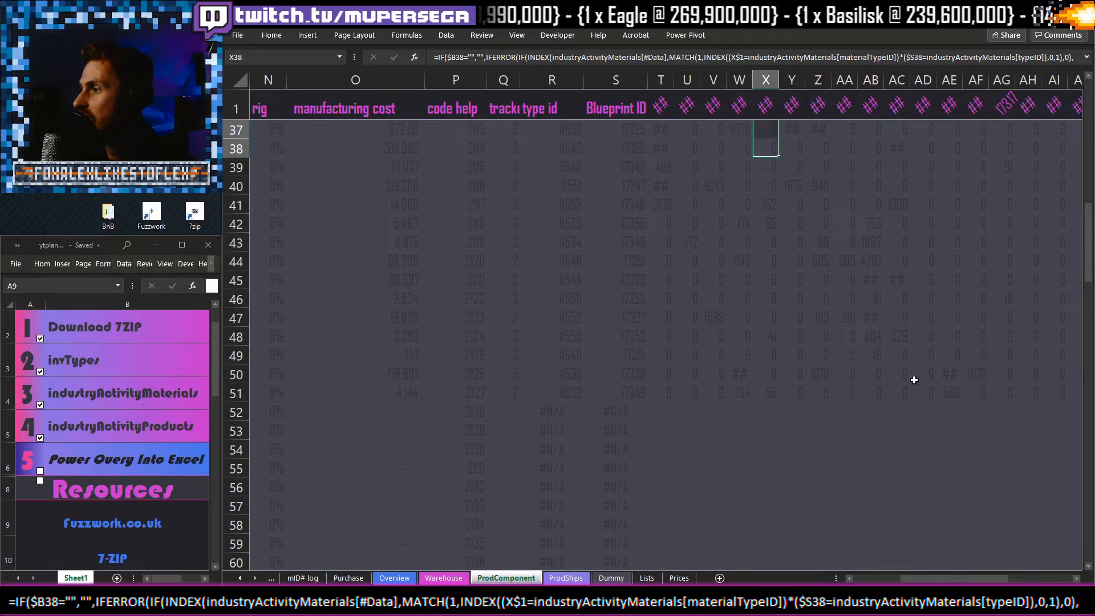
click(950, 392)
click(950, 116)
Mark the c2127 Fusion Thruster job as finished and inspect its Cost Per formula.
drag(907, 579, 850, 574)
click(805, 433)
click(667, 391)
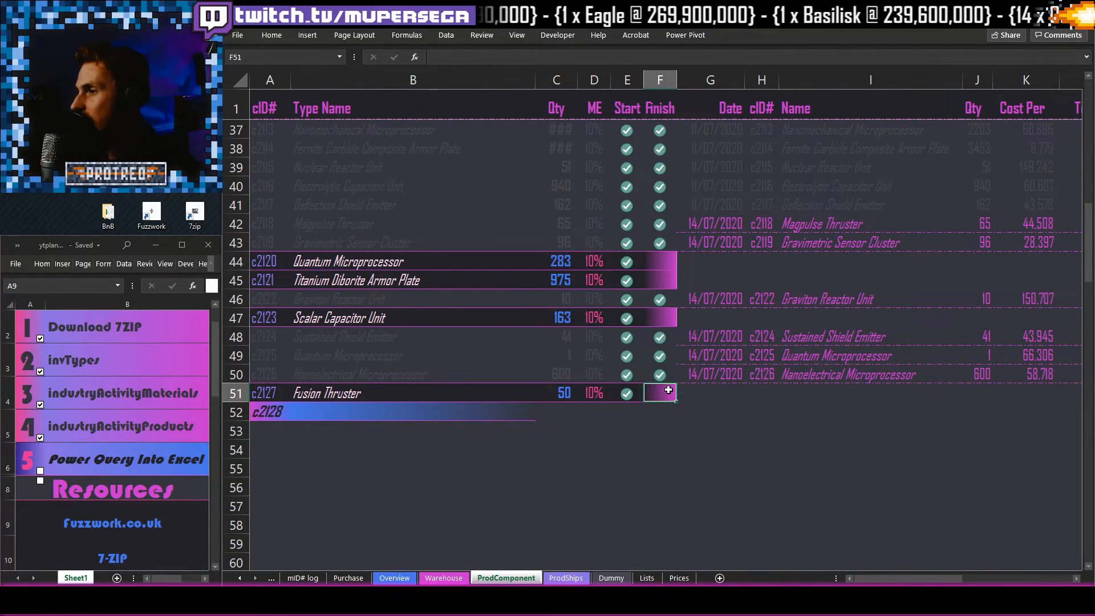
key(Return)
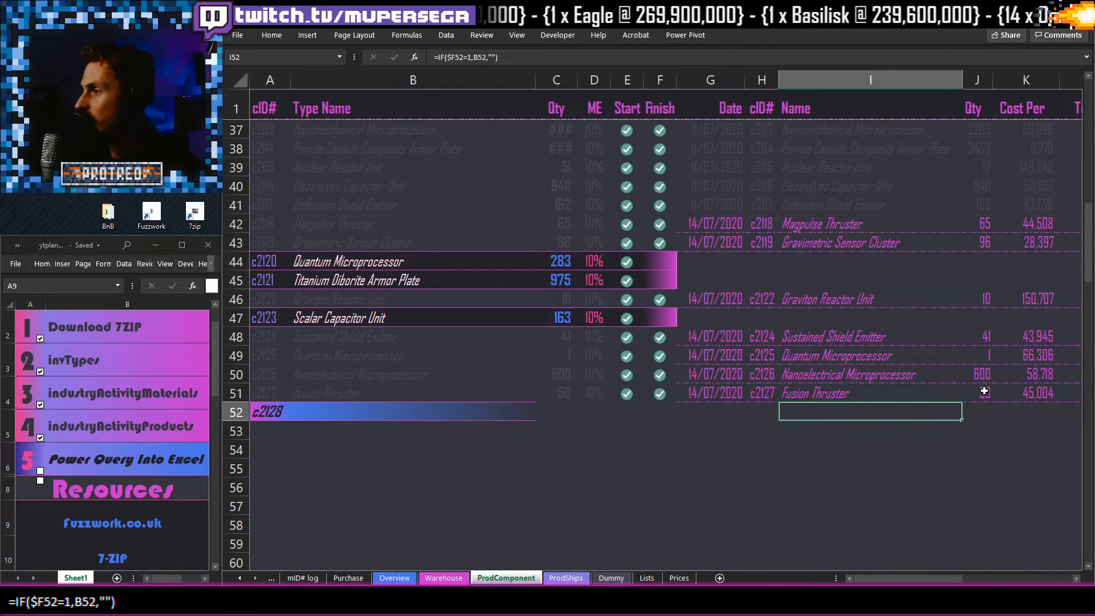
click(1044, 392)
scroll(648, 459, right, 3)
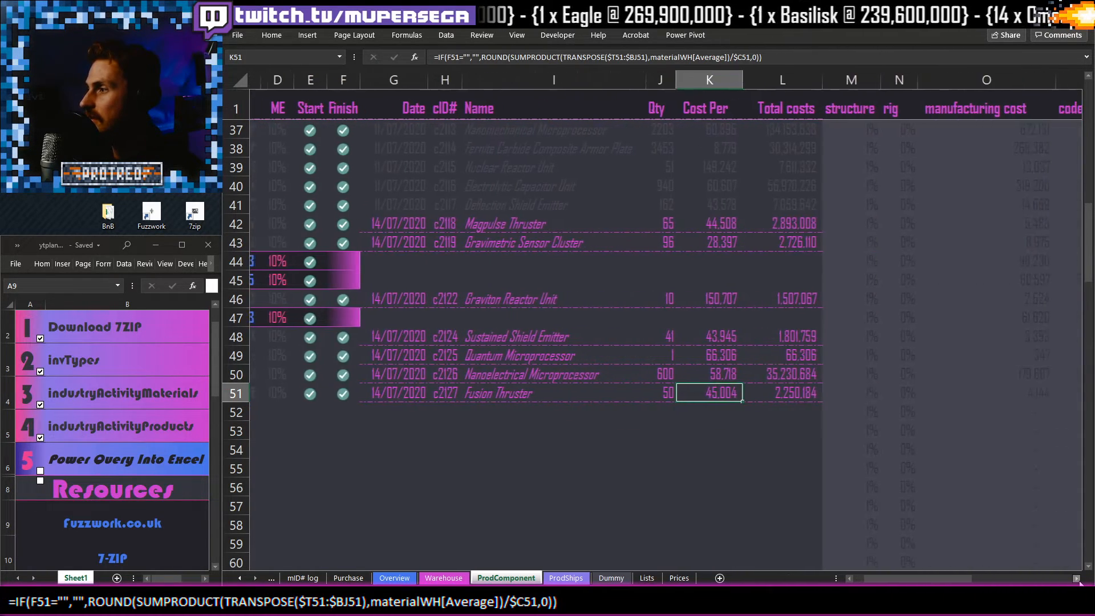